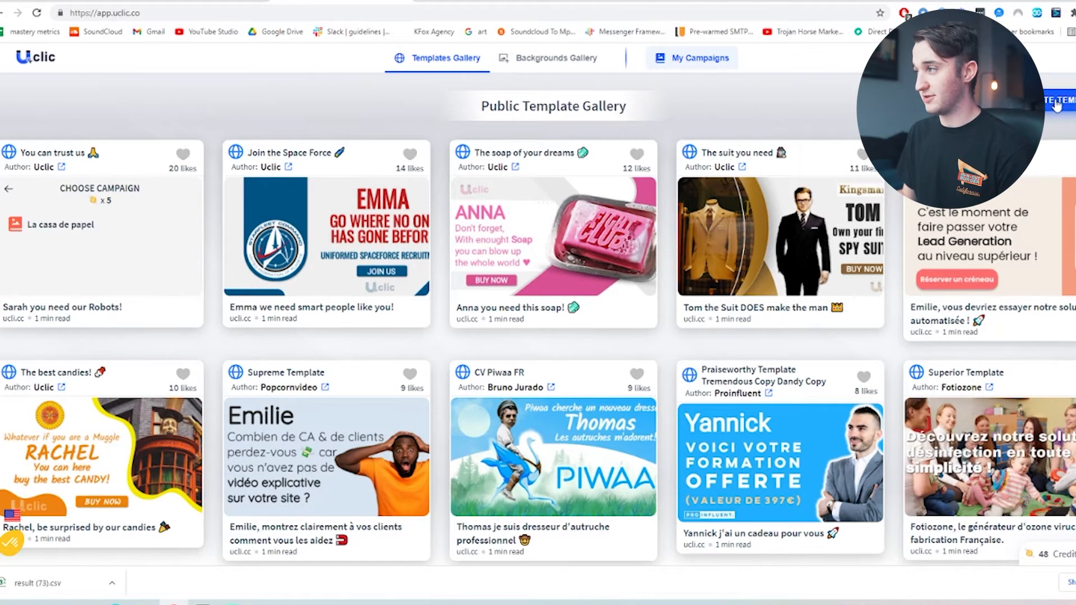
Step: Open the La casa de papel campaign from the list of own campaigns
click(679, 55)
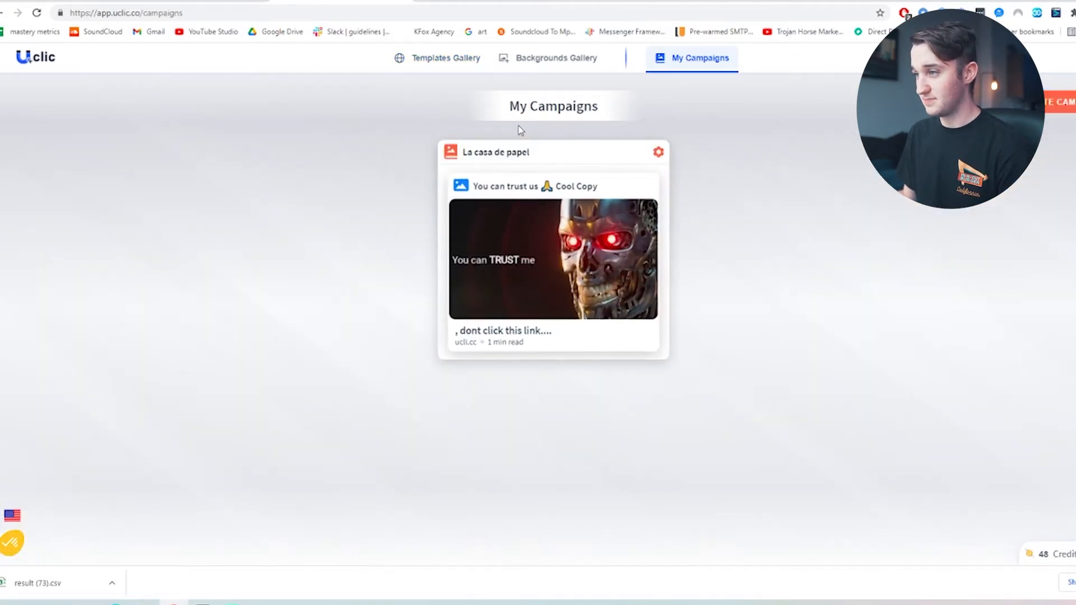
drag(481, 151, 540, 216)
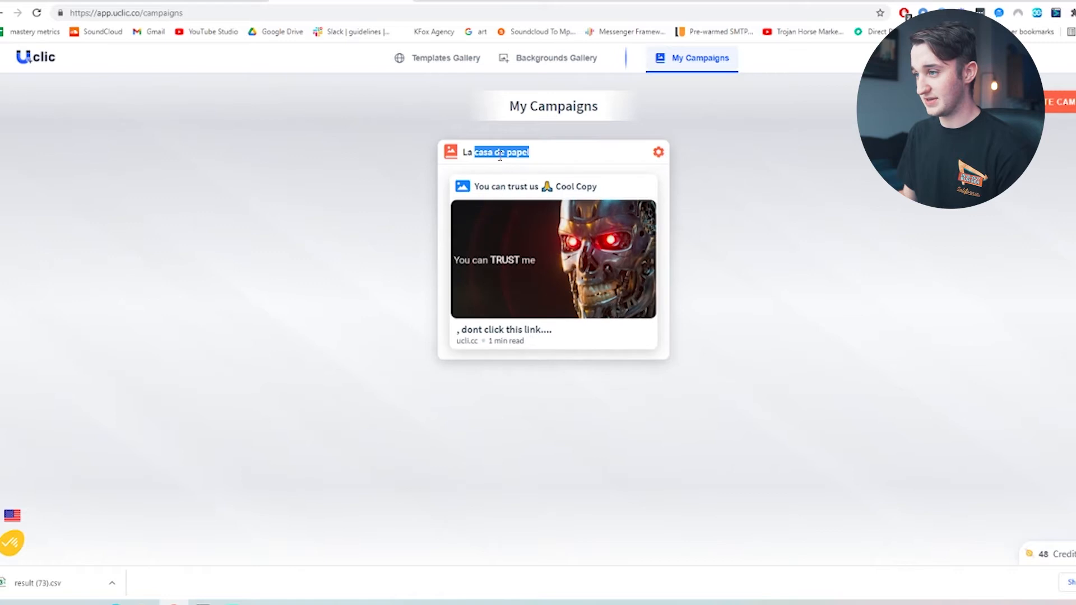
click(646, 168)
click(535, 283)
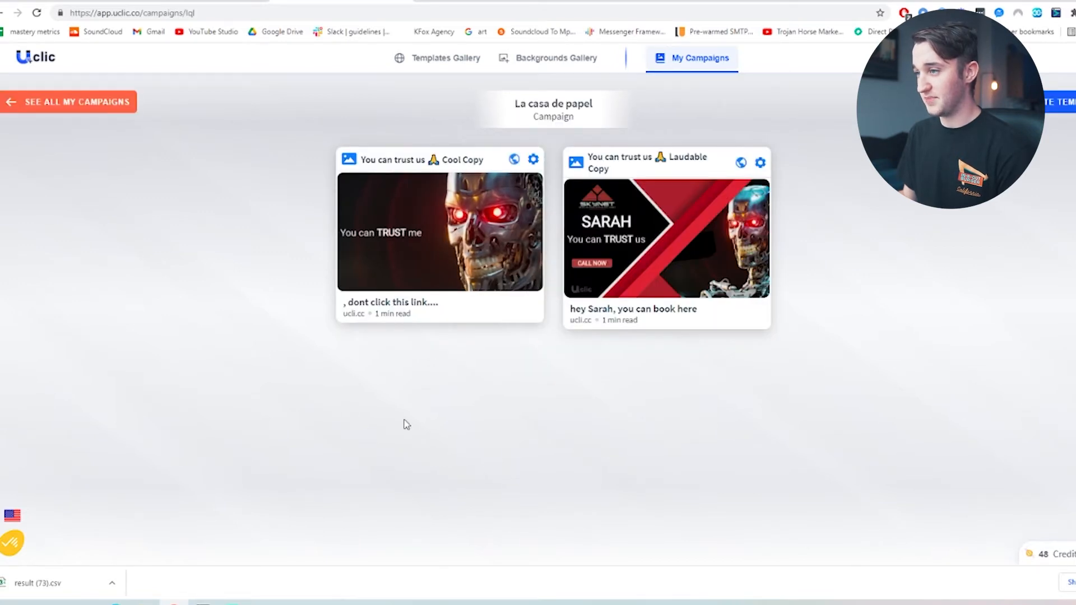
Step: View the Laudable Copy template of the La casa de papel campaign, and open the Cool Copy template
drag(223, 264, 772, 282)
click(916, 263)
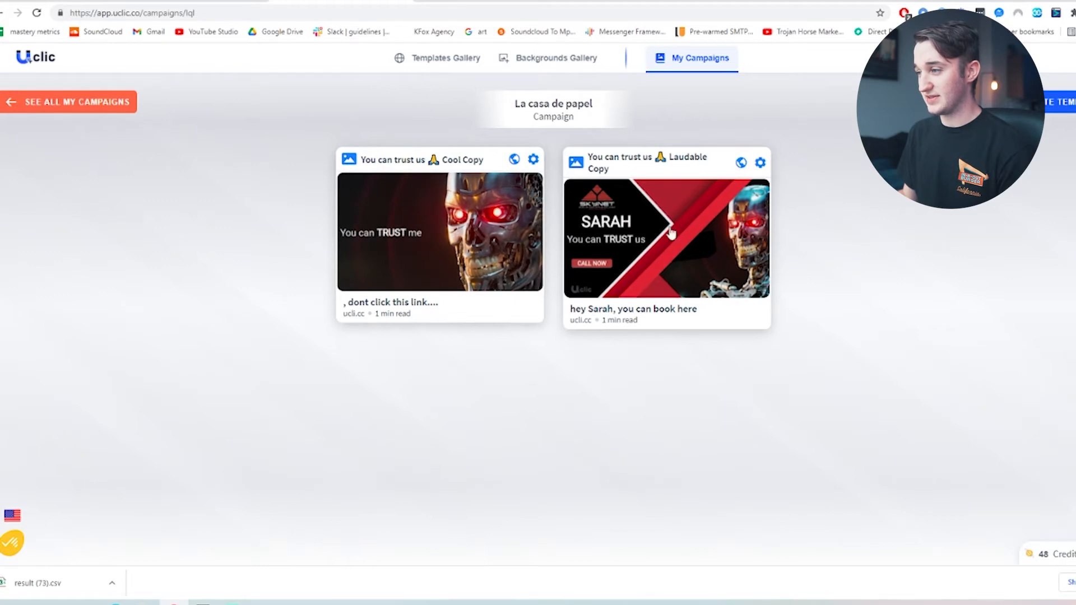
click(752, 270)
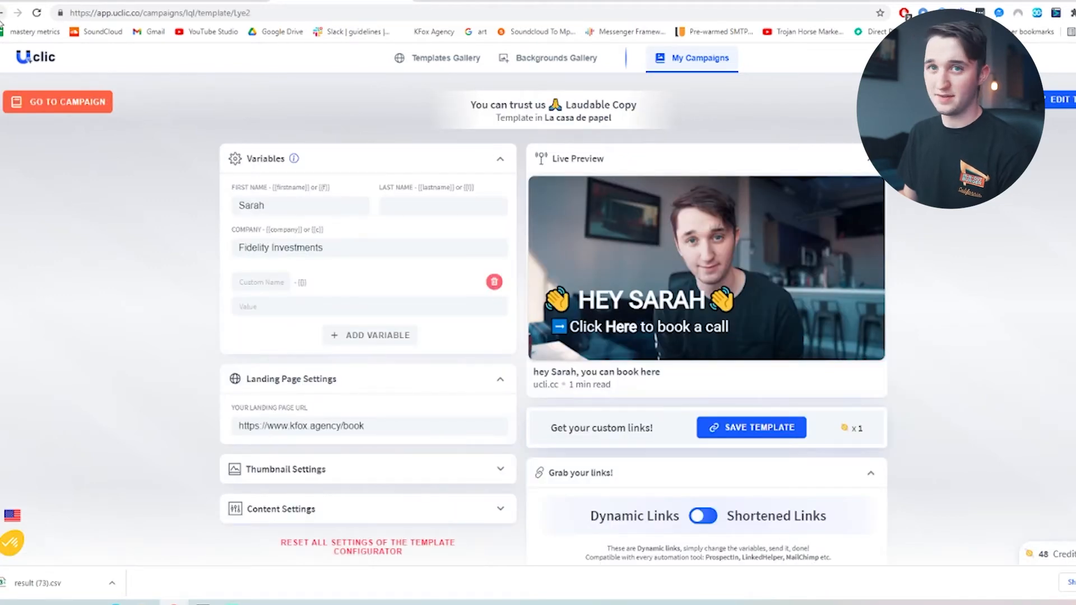
click(58, 102)
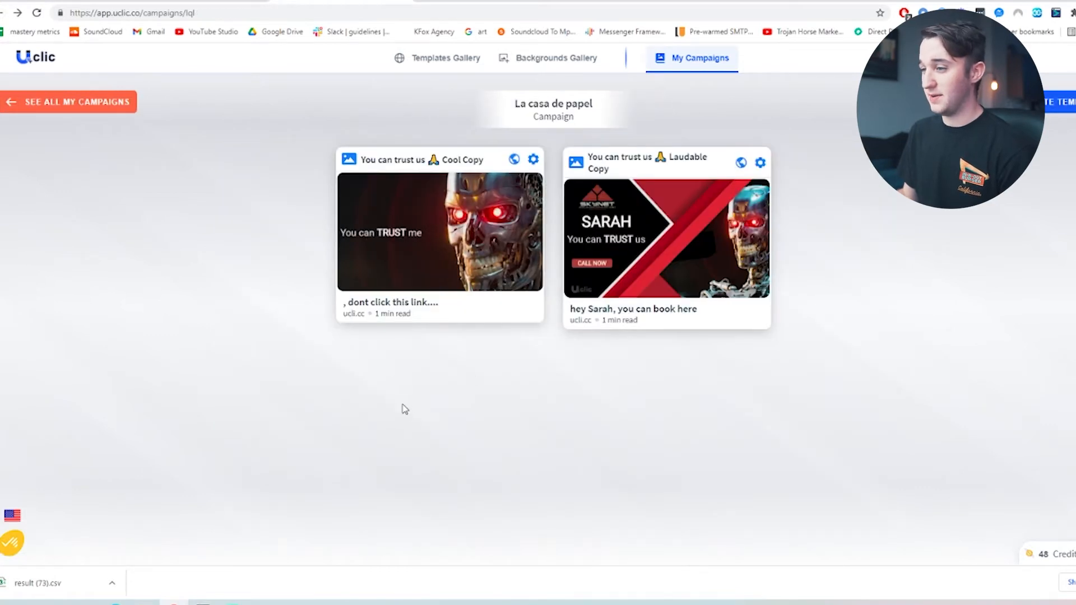
click(437, 247)
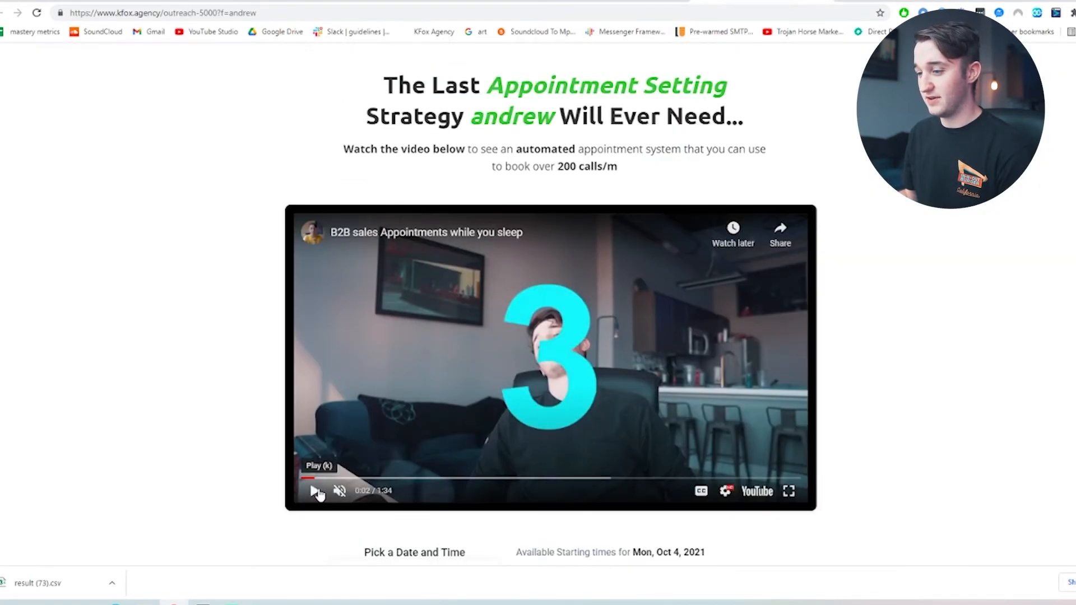
Step: Examine the personalized outreach-5000 landing page, including its video, booking calendar and the message at the very end
click(434, 479)
click(314, 491)
scroll(909, 399, down, 4)
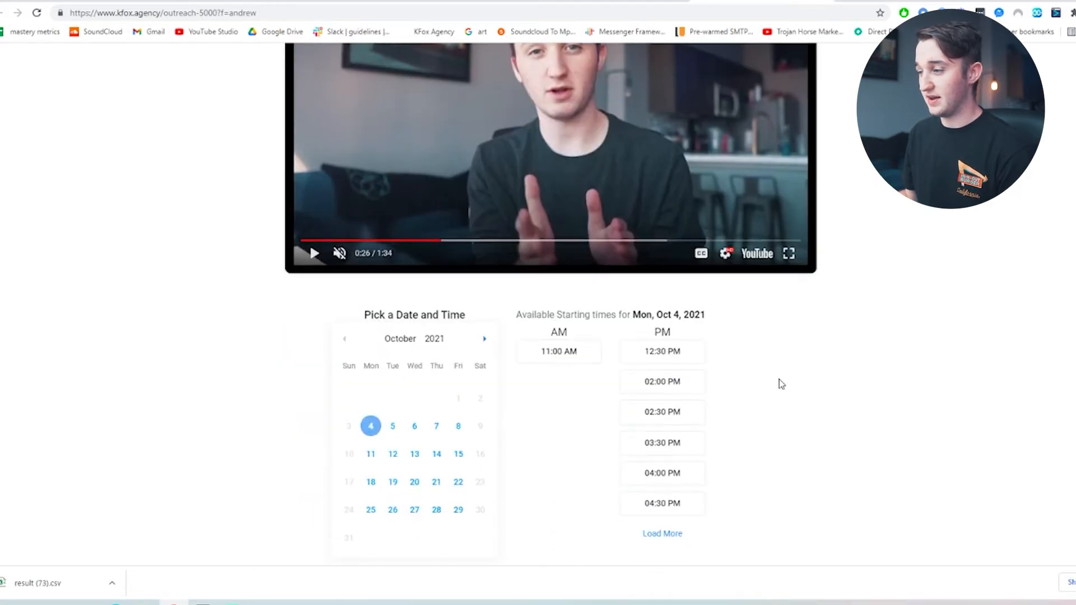
scroll(614, 299, down, 1)
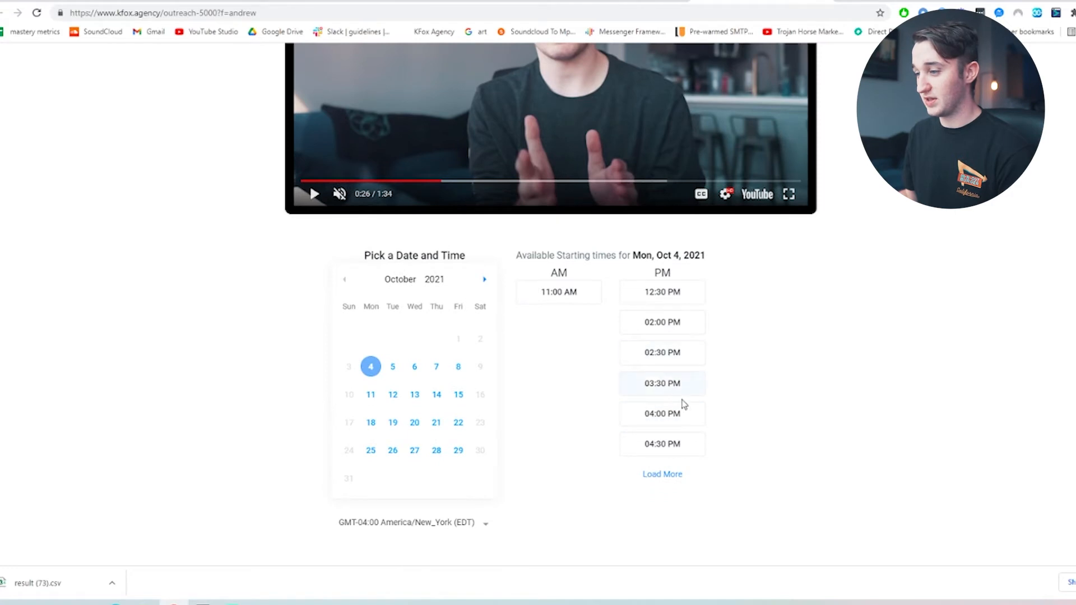
scroll(729, 403, down, 5)
scroll(750, 400, up, 2)
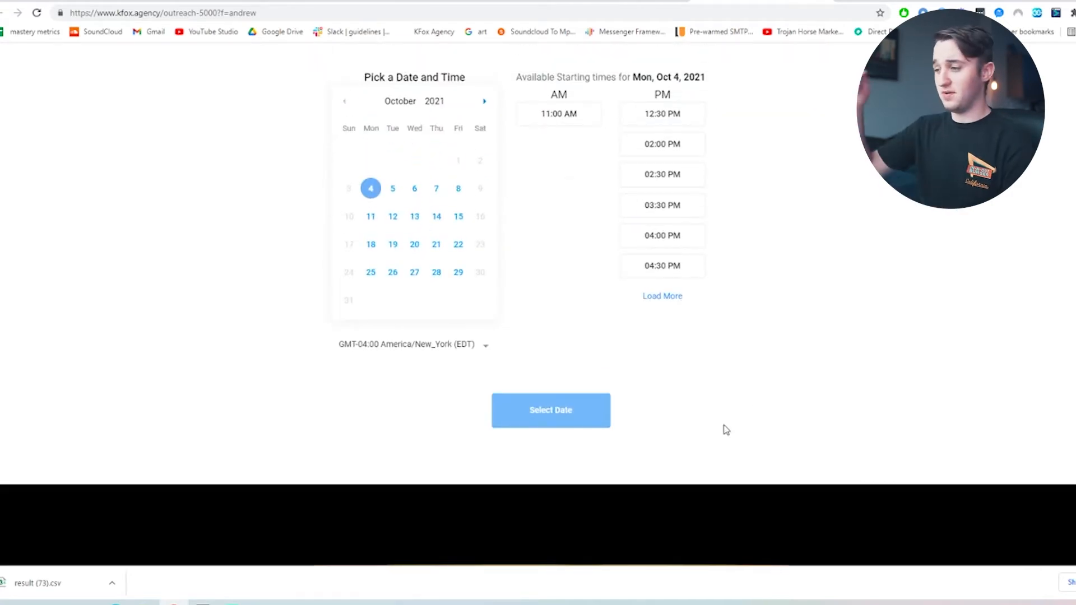
scroll(653, 349, down, 5)
scroll(651, 348, down, 1)
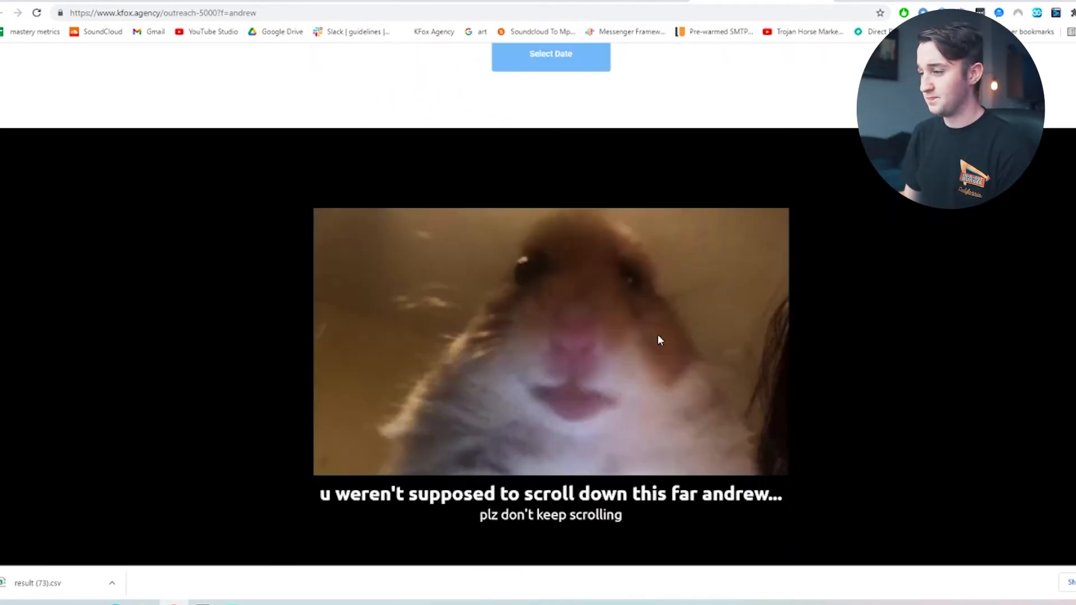
drag(379, 483, 625, 505)
click(625, 505)
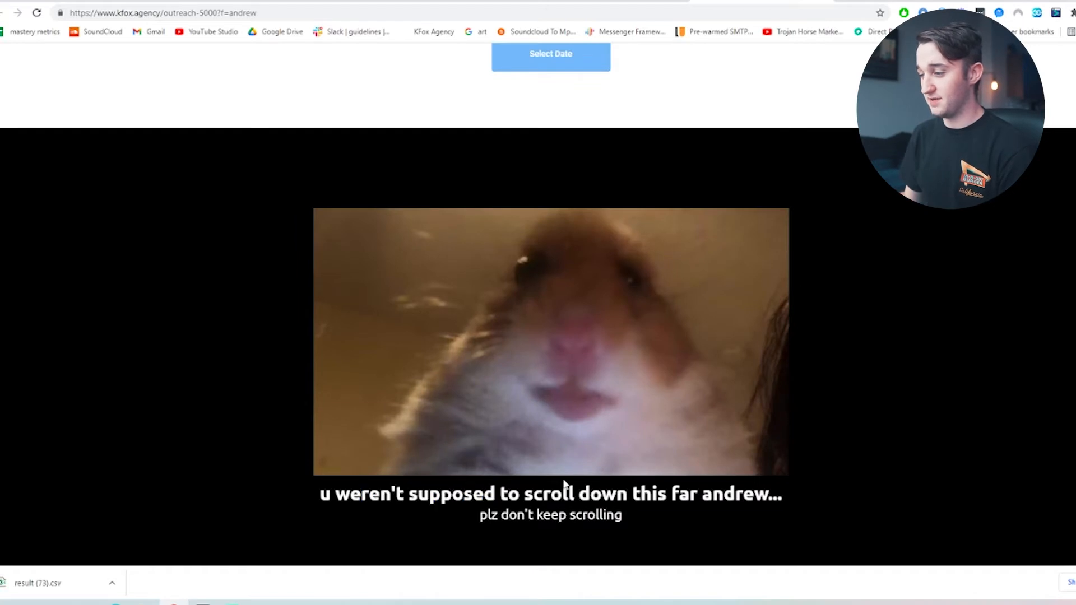
scroll(646, 384, up, 12)
scroll(897, 376, up, 1)
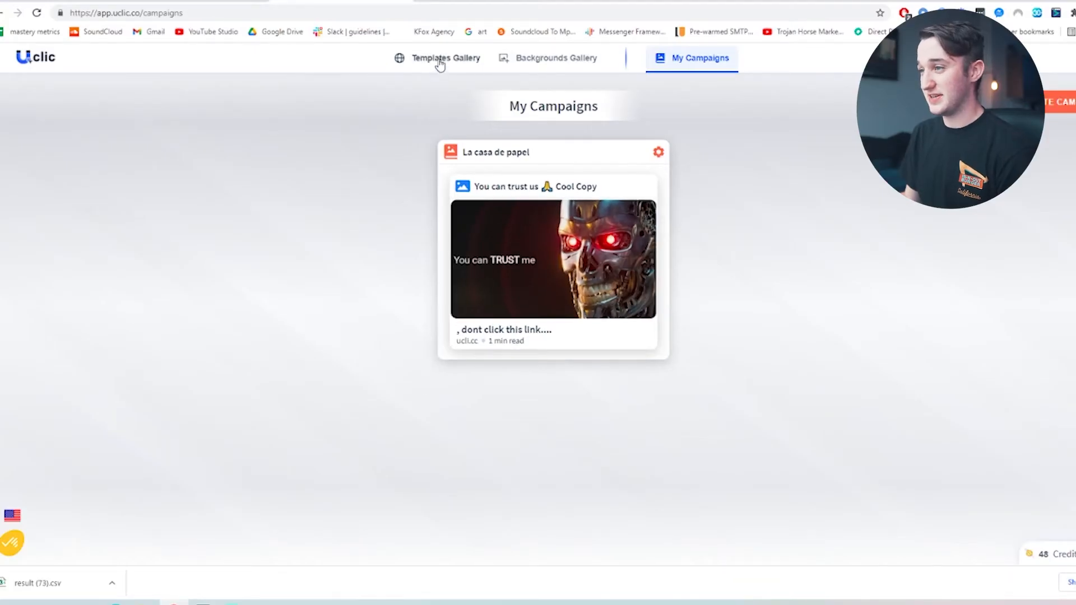
Step: Return to the La casa de papel campaign and open its Cool Copy template for editing
click(440, 59)
click(676, 61)
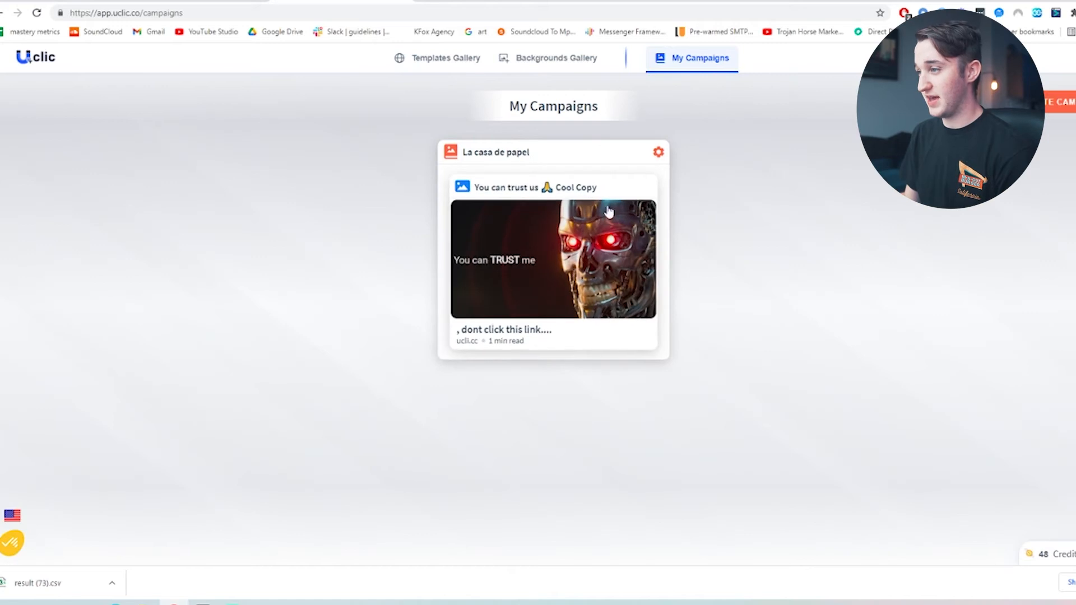
click(609, 212)
click(428, 209)
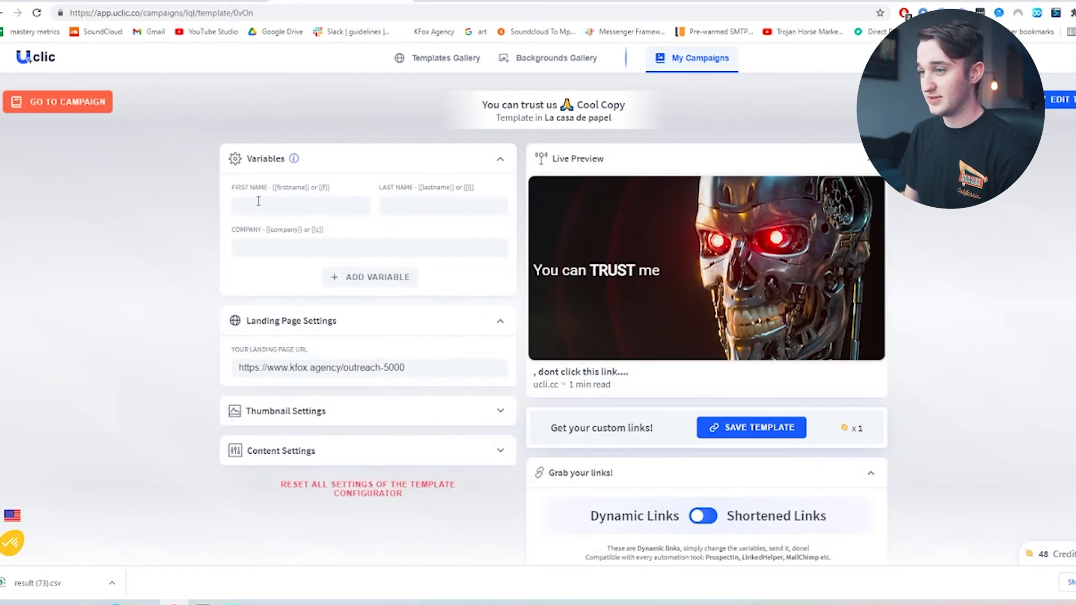
Step: Inspect the first name, last name and company variable fields of the Cool Copy template
click(275, 202)
click(433, 208)
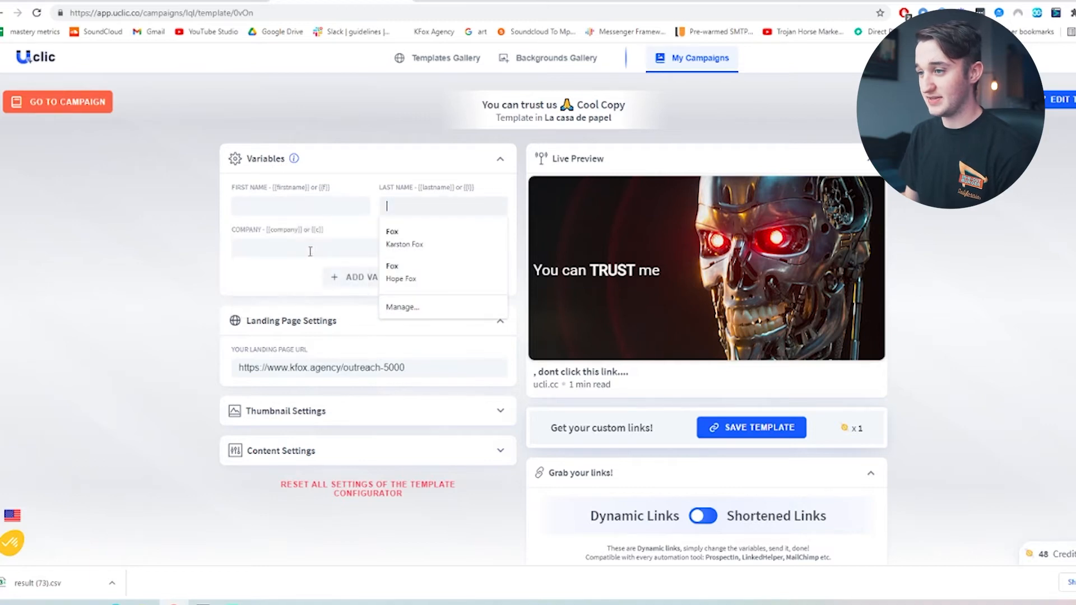
click(309, 249)
click(155, 254)
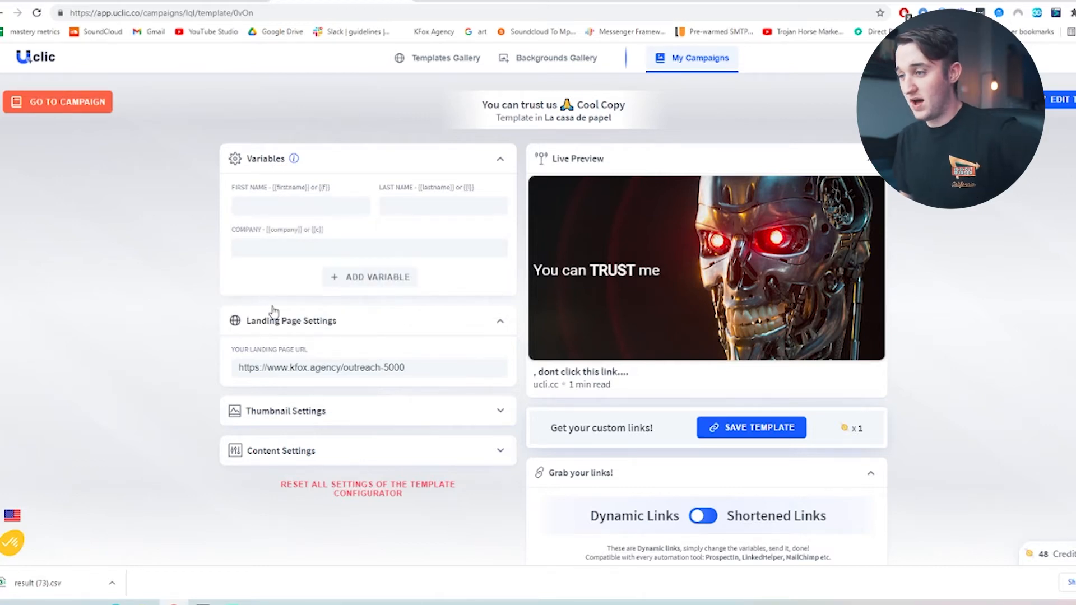
click(321, 204)
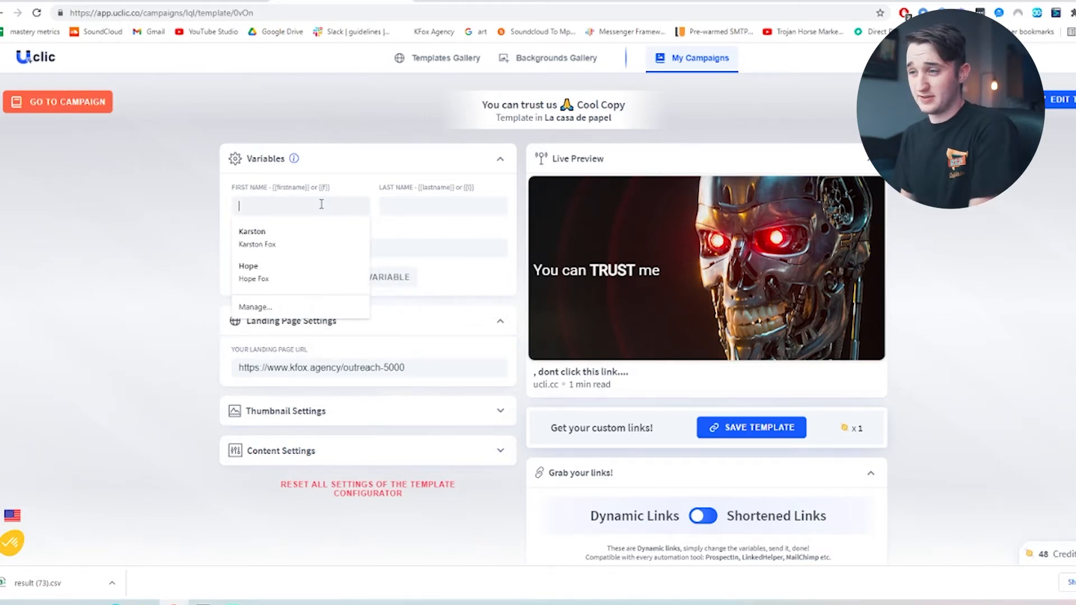
click(337, 254)
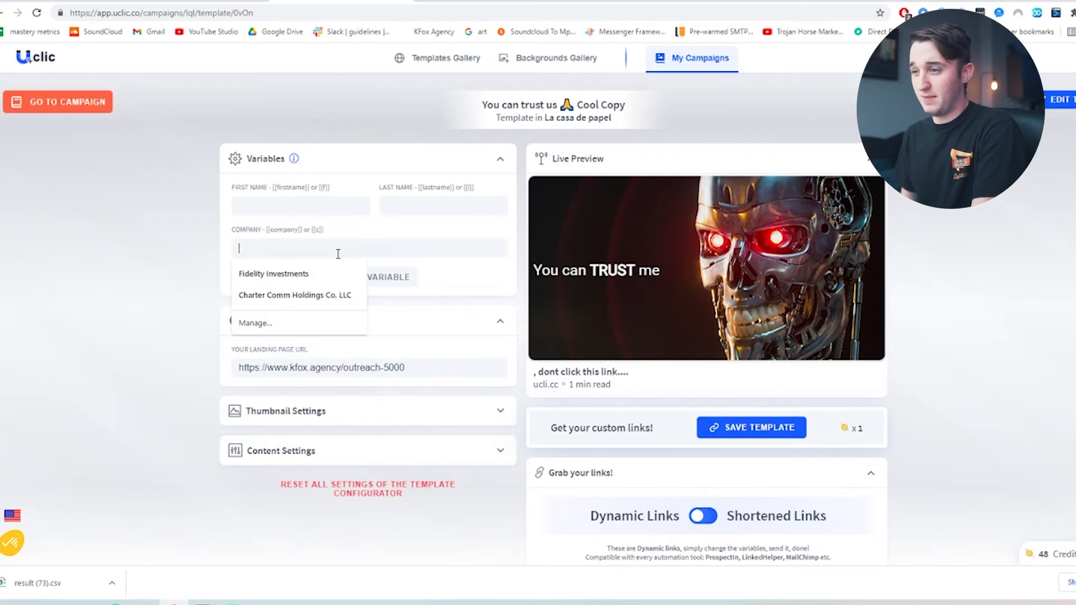
click(165, 241)
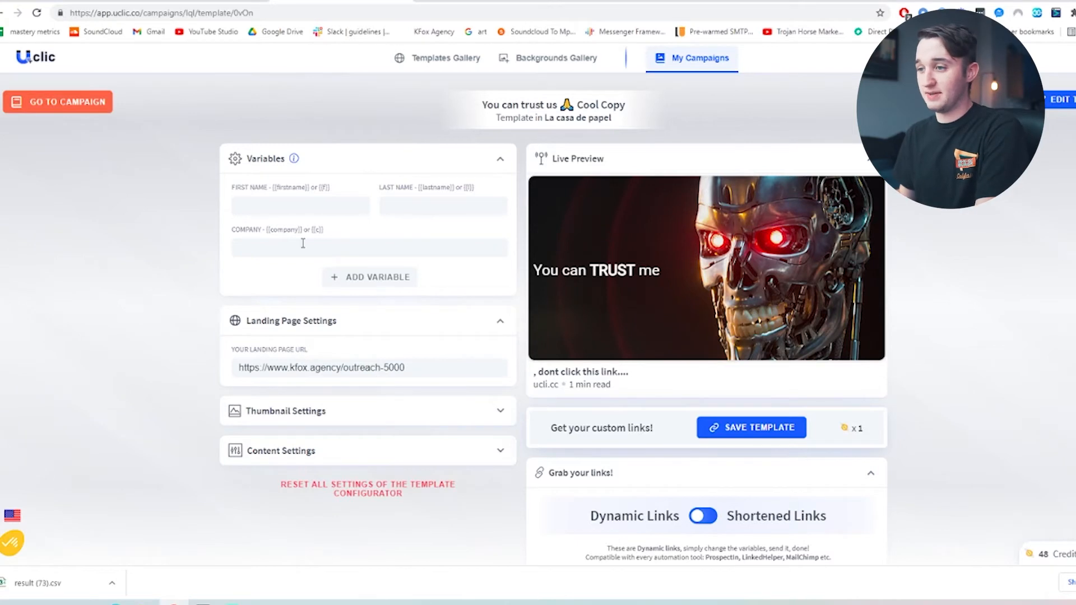
Step: Fill in the first name variable with a sample first name for the live preview
click(303, 243)
click(303, 203)
text(Sarah)
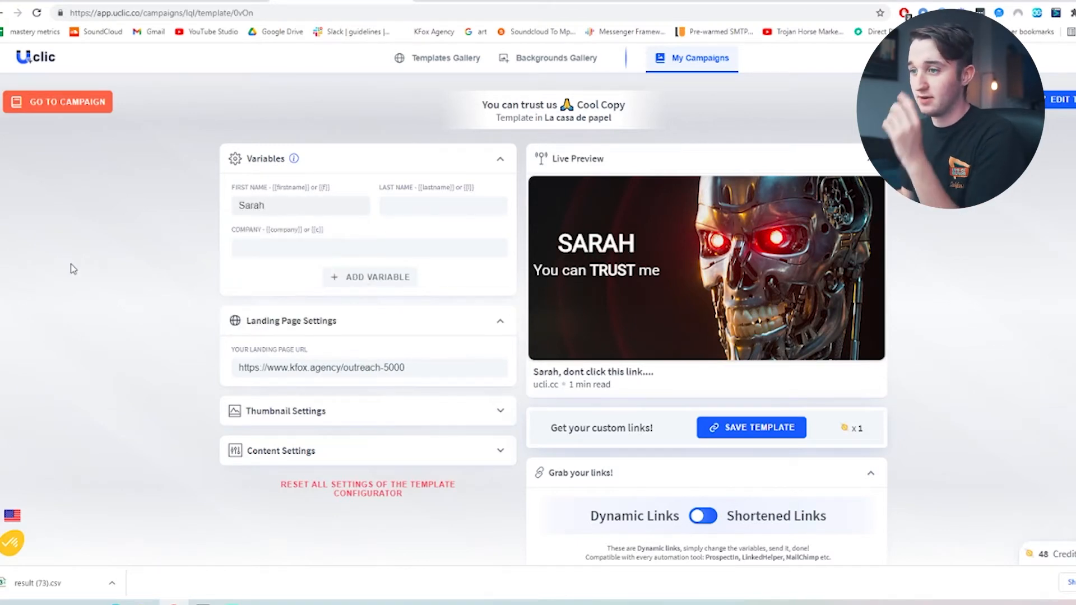
click(381, 204)
click(173, 247)
Step: Try out a custom variable named Address with a sample street address as its value, and delete it again
click(384, 278)
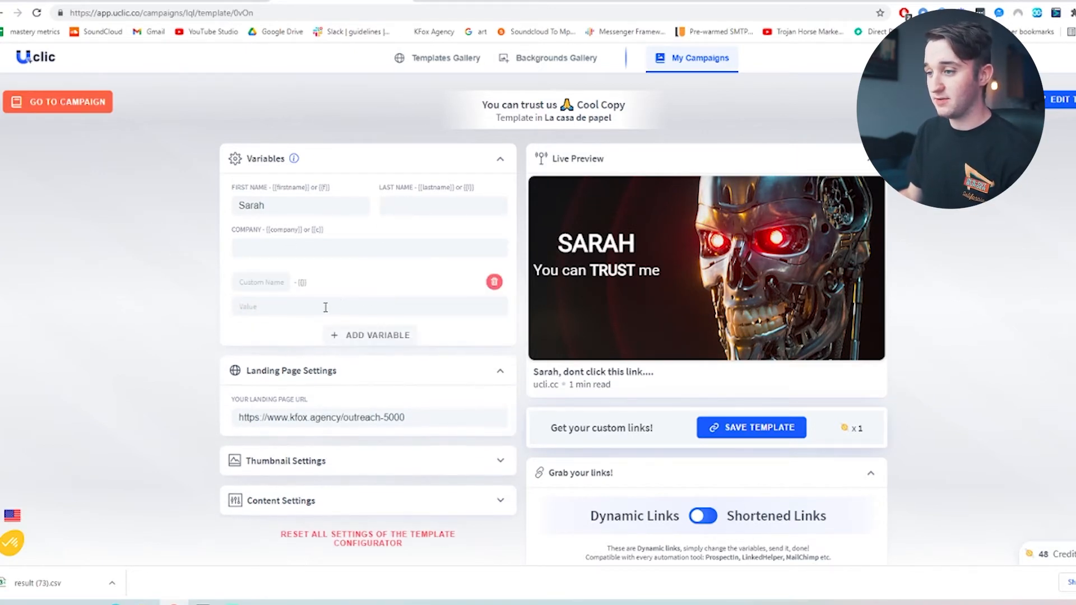
click(254, 284)
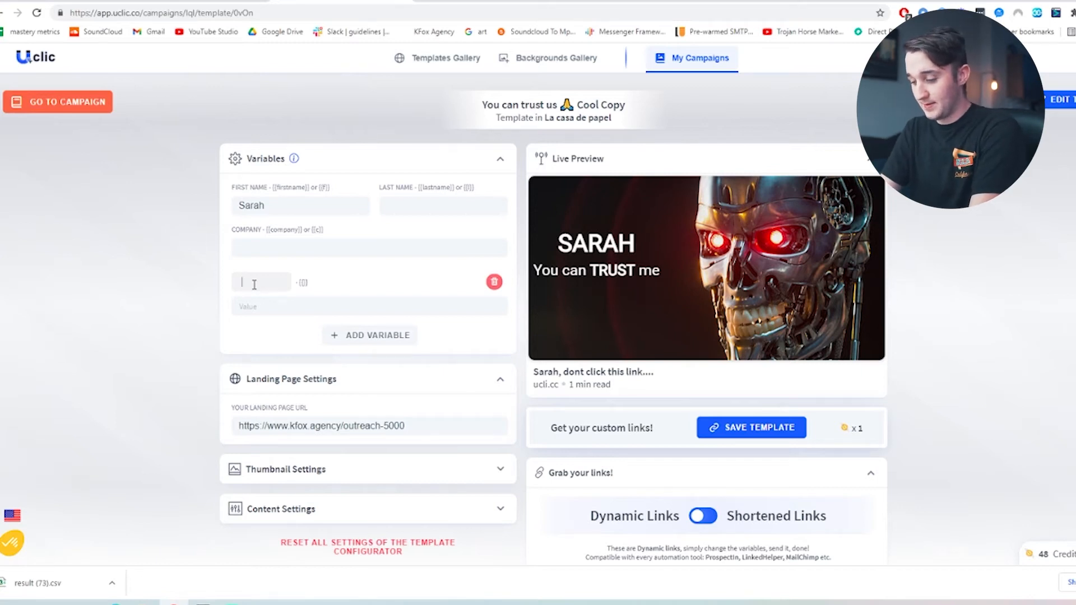
text(Address)
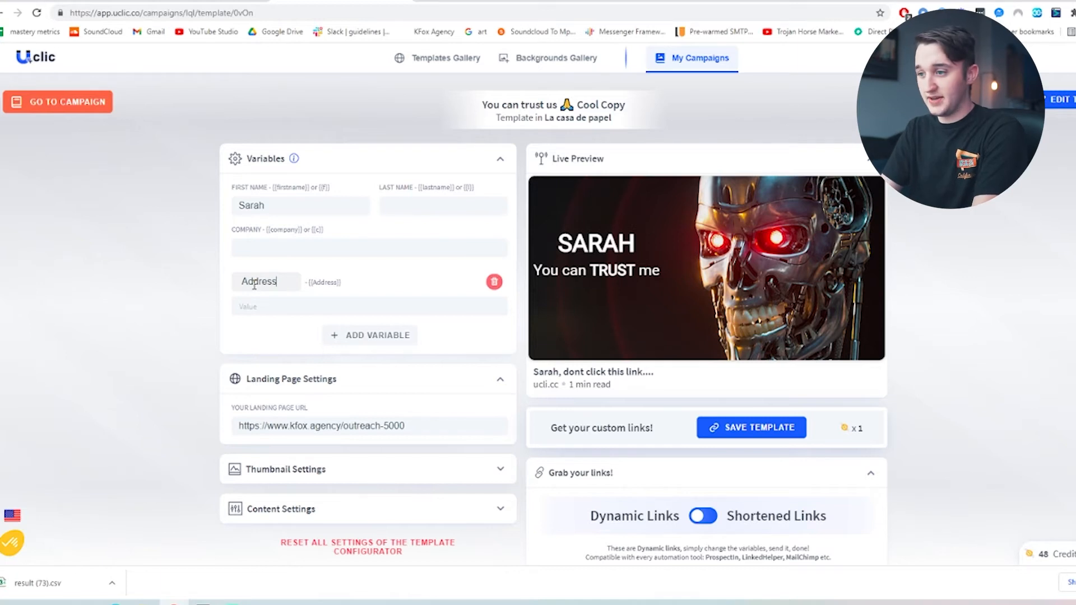
click(297, 308)
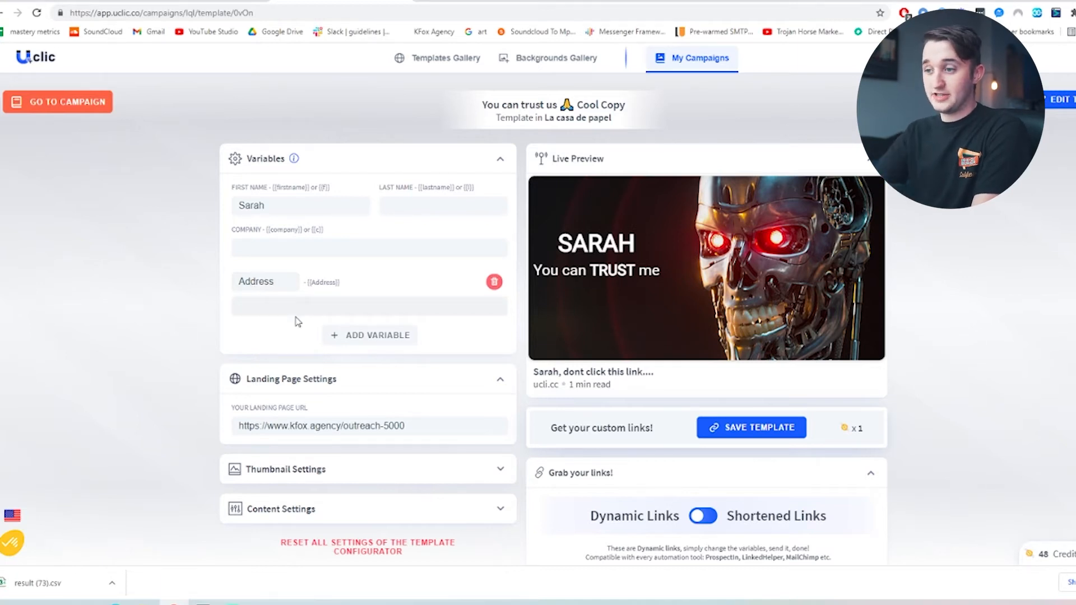
text(123 Main str)
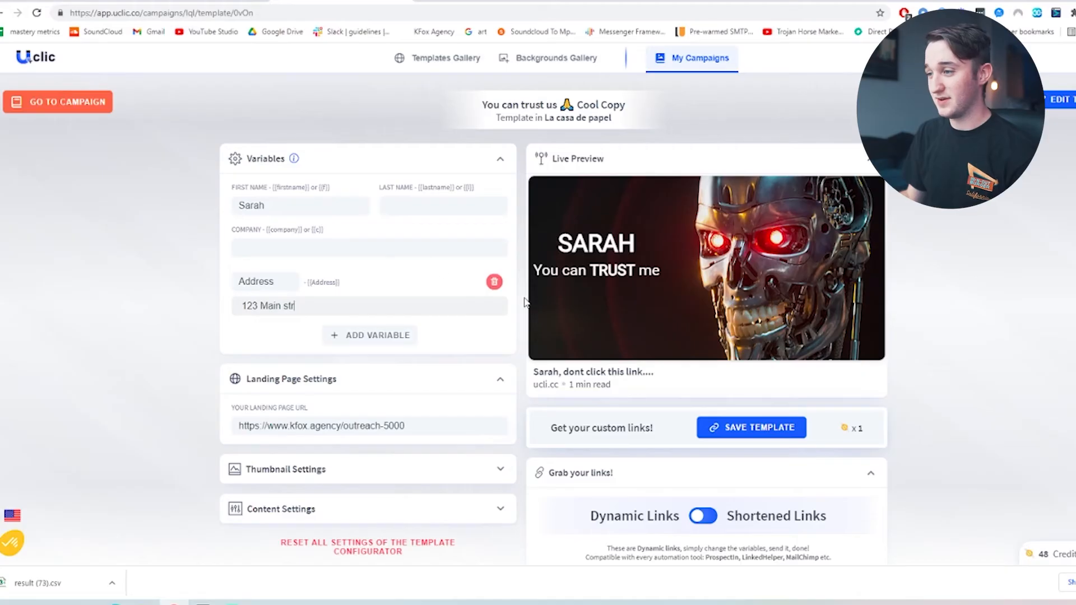
click(493, 281)
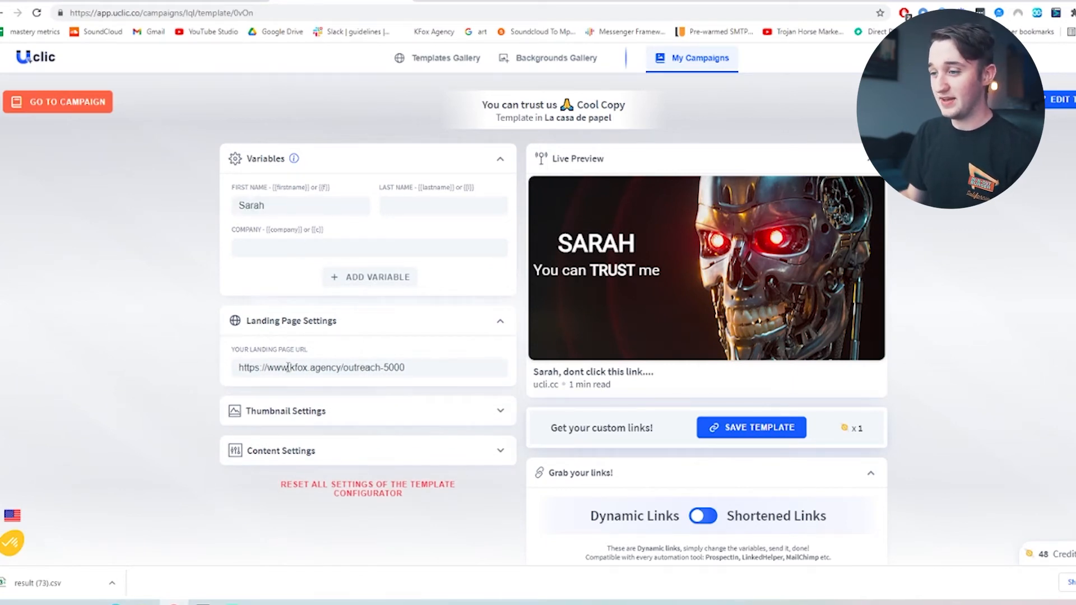
Step: Examine the landing page URL set for the Cool Copy template
mouse_move(238, 367)
mouse_down()
mouse_move(418, 368)
mouse_move(261, 363)
mouse_move(241, 373)
mouse_up()
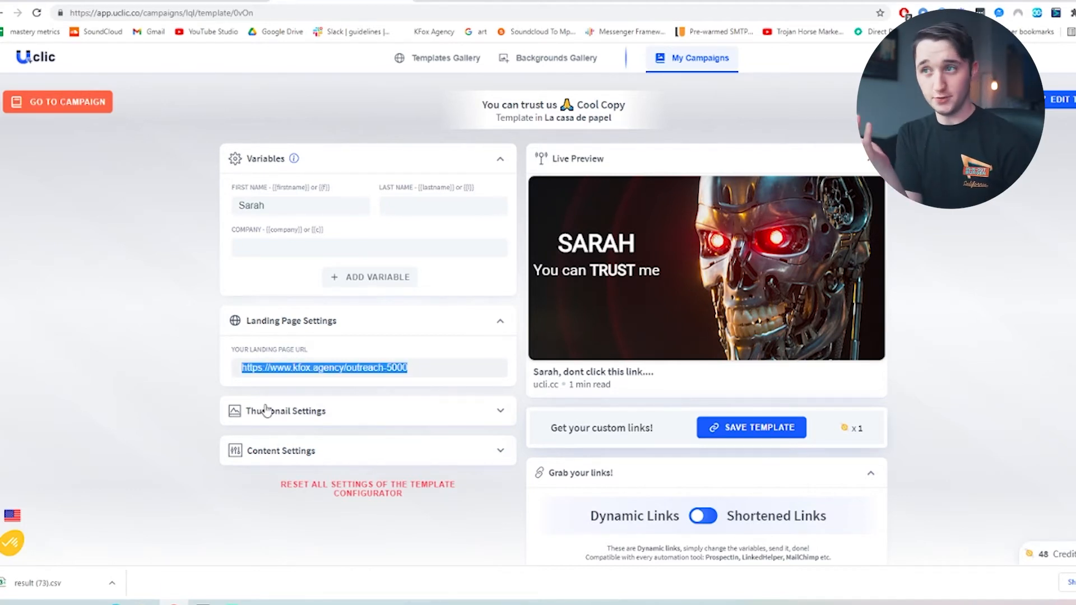
drag(247, 367, 380, 375)
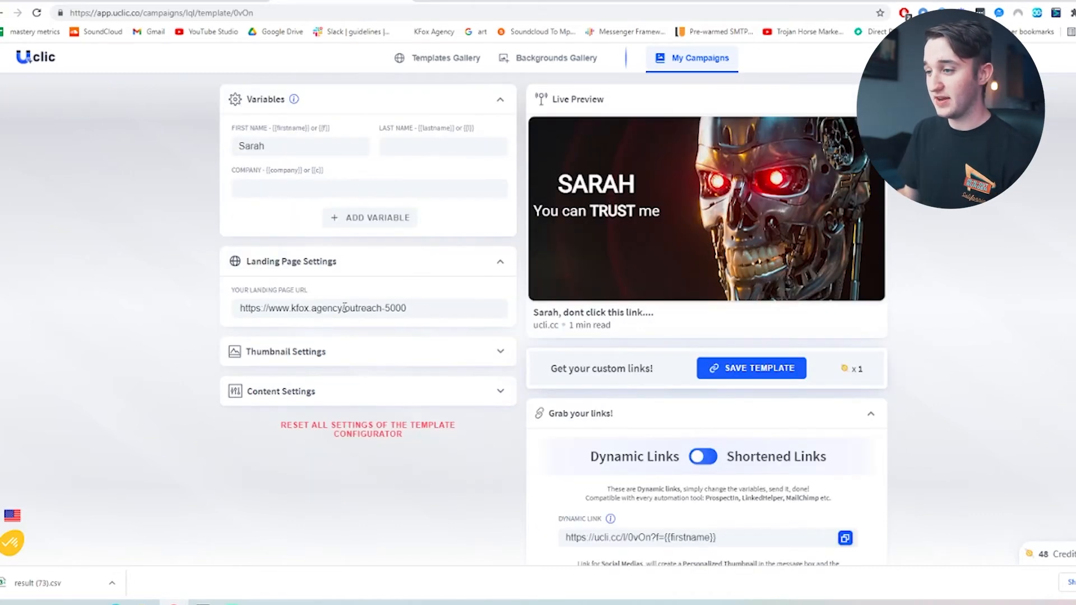
drag(345, 307, 230, 303)
click(314, 309)
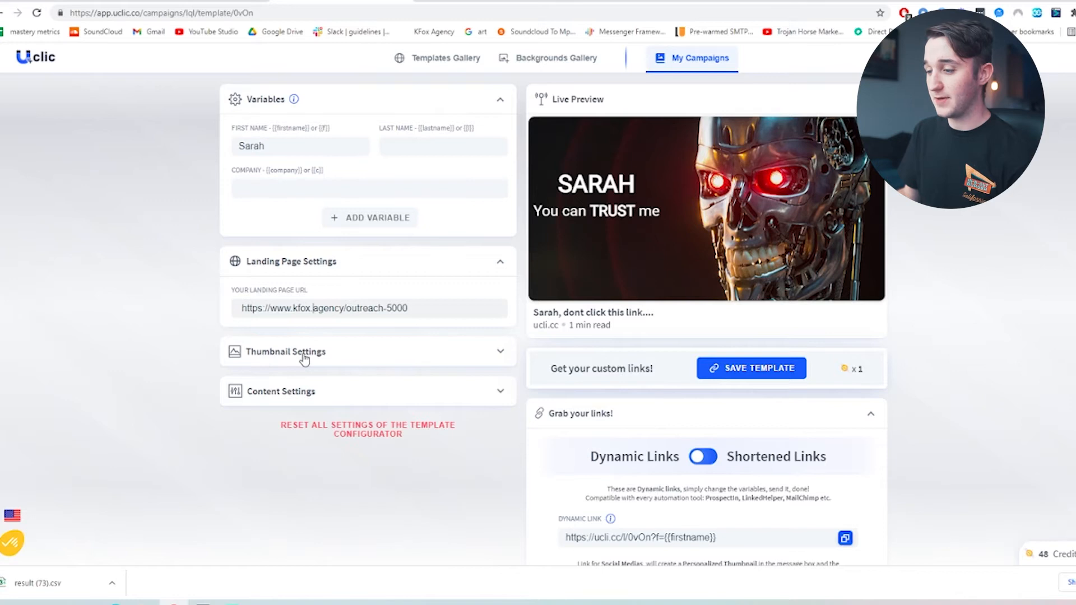
Step: Expand the thumbnail settings and check in the Facebook chat how the sent personalized link and its thumbnail appear
click(304, 353)
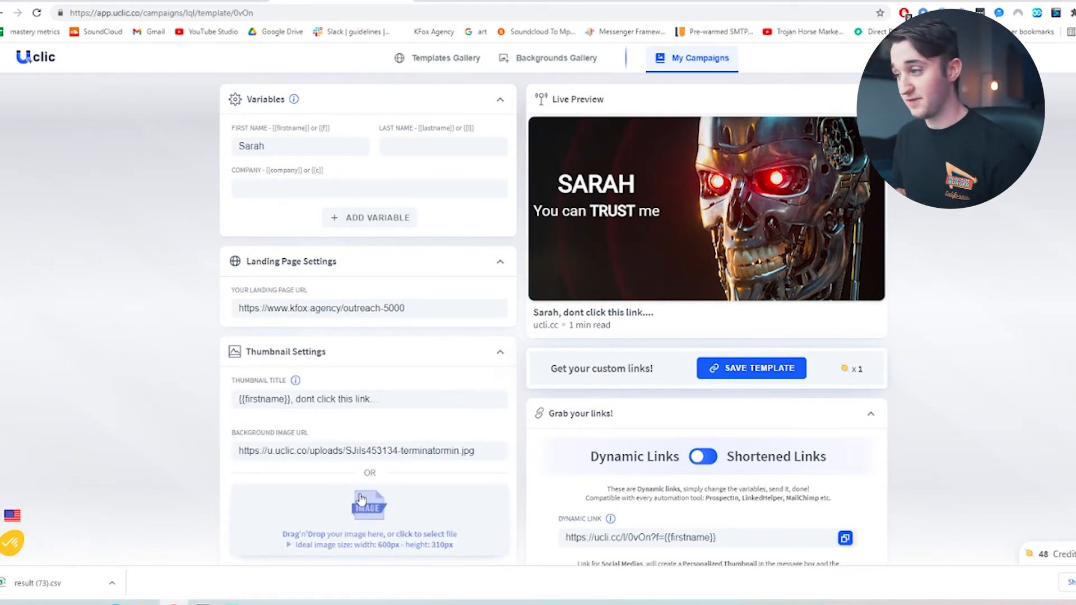
click(613, 1)
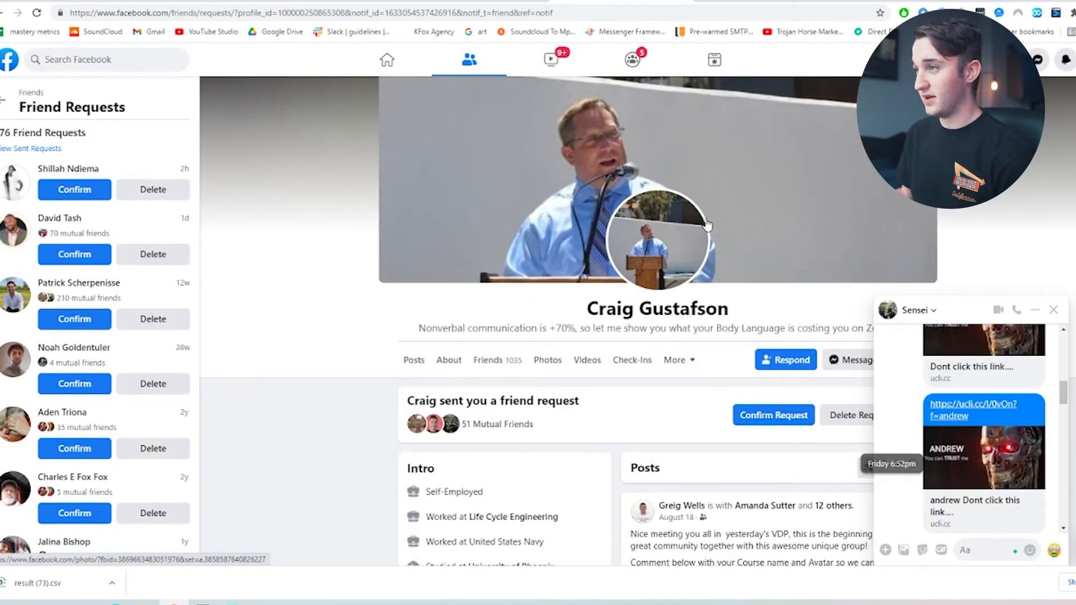
click(457, 2)
click(621, 3)
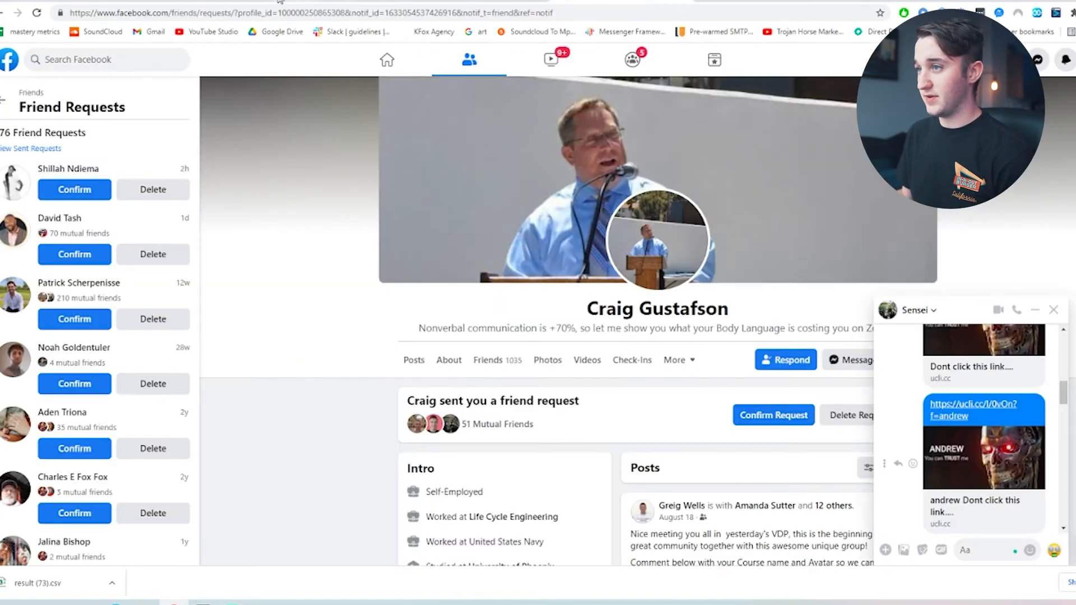
click(321, 1)
Step: Review the thumbnail title with its firstname variable and the background image settings of the template
drag(244, 398, 396, 398)
click(354, 400)
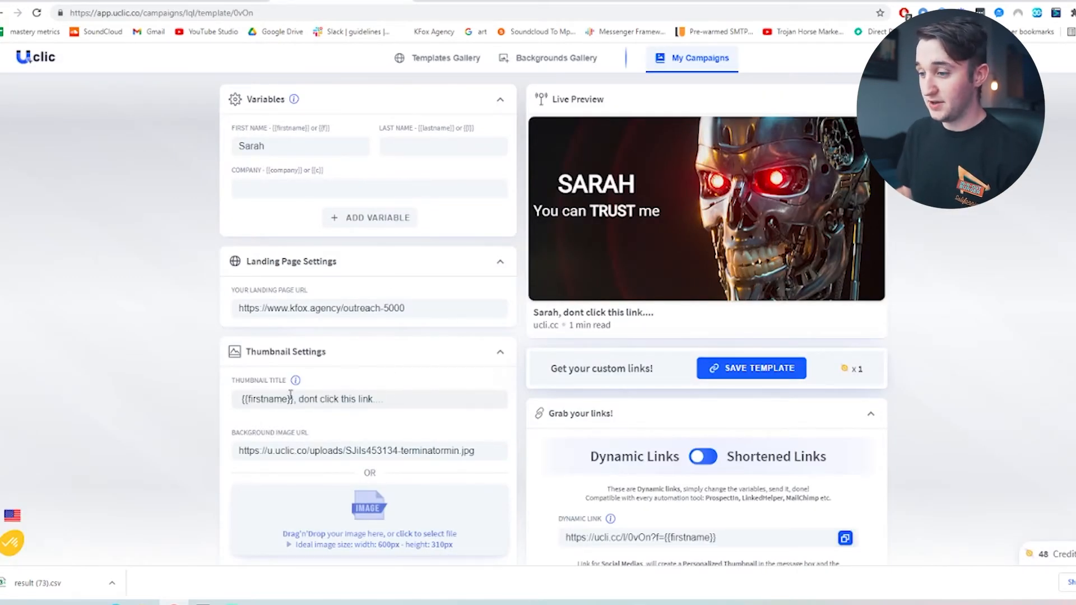
scroll(224, 352, down, 2)
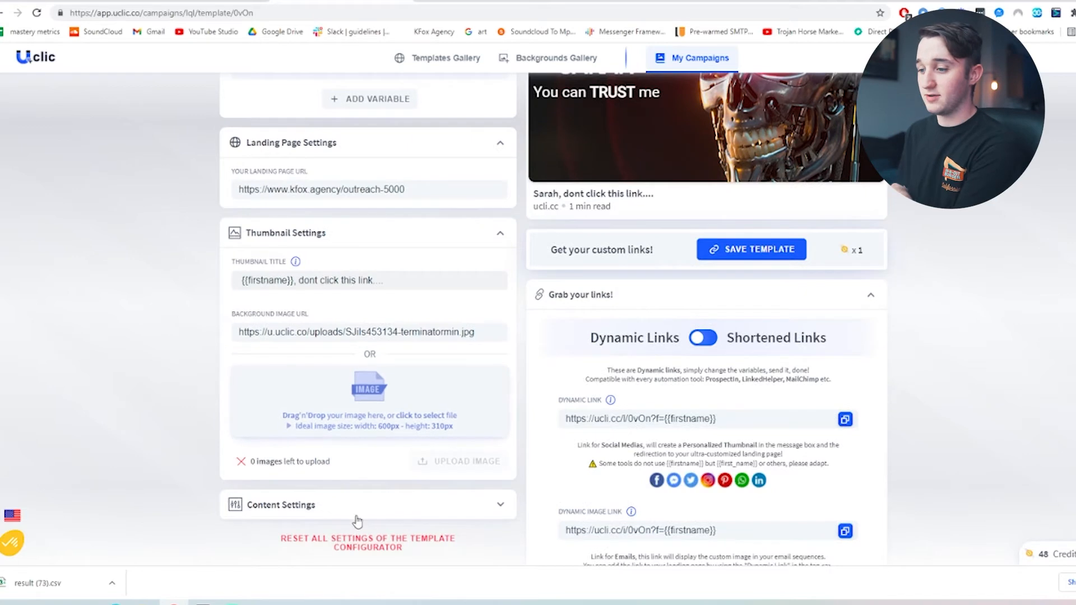
Step: Open the Laudable Copy template in the La casa de papel campaign, examine its live preview, and return to the campaigns
scroll(361, 401, up, 2)
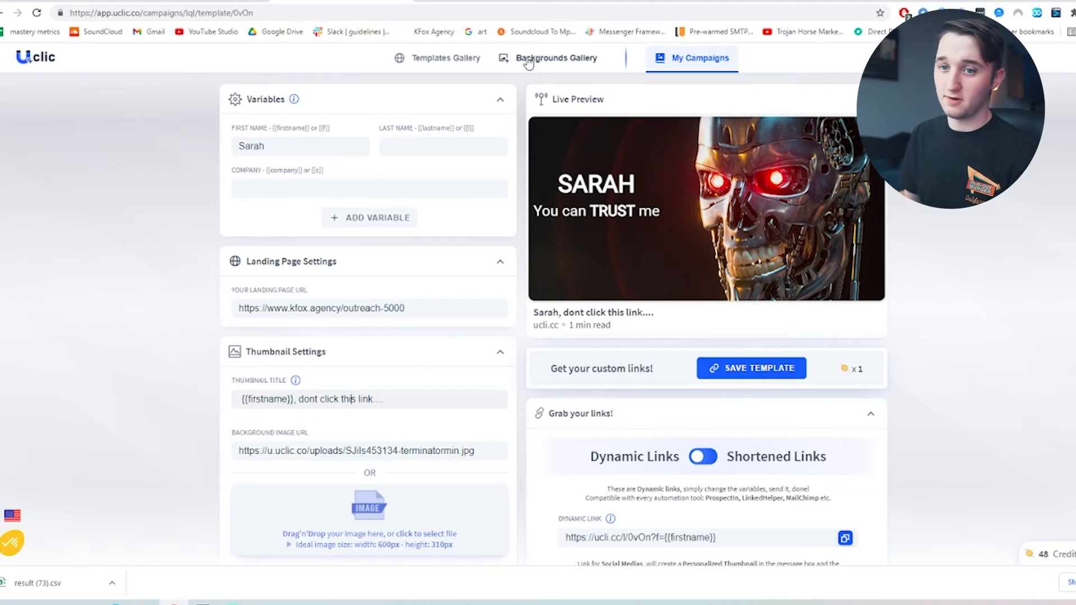
click(681, 65)
click(555, 308)
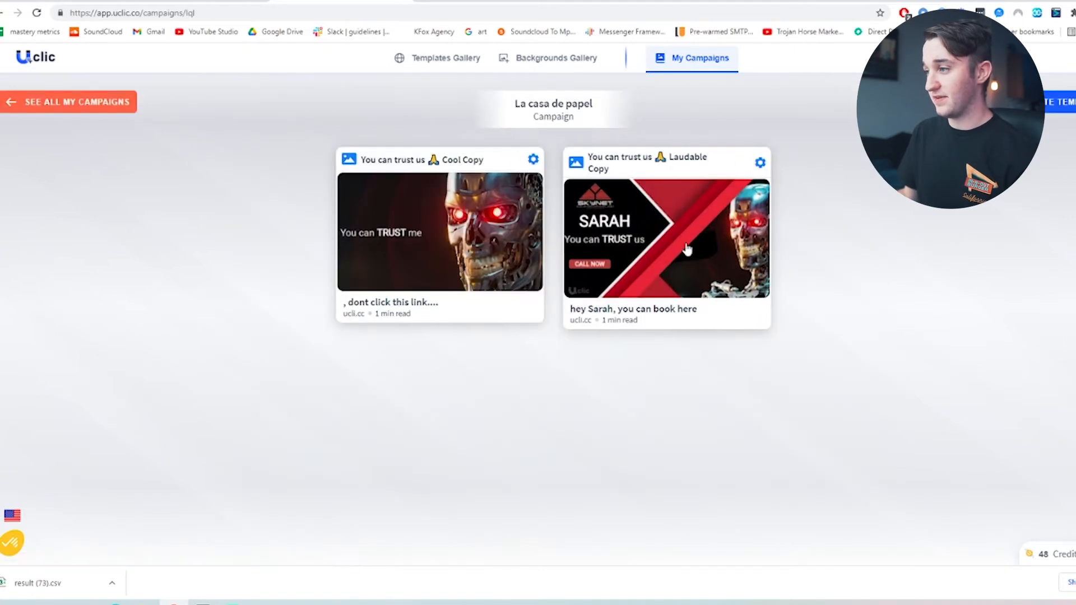
click(687, 250)
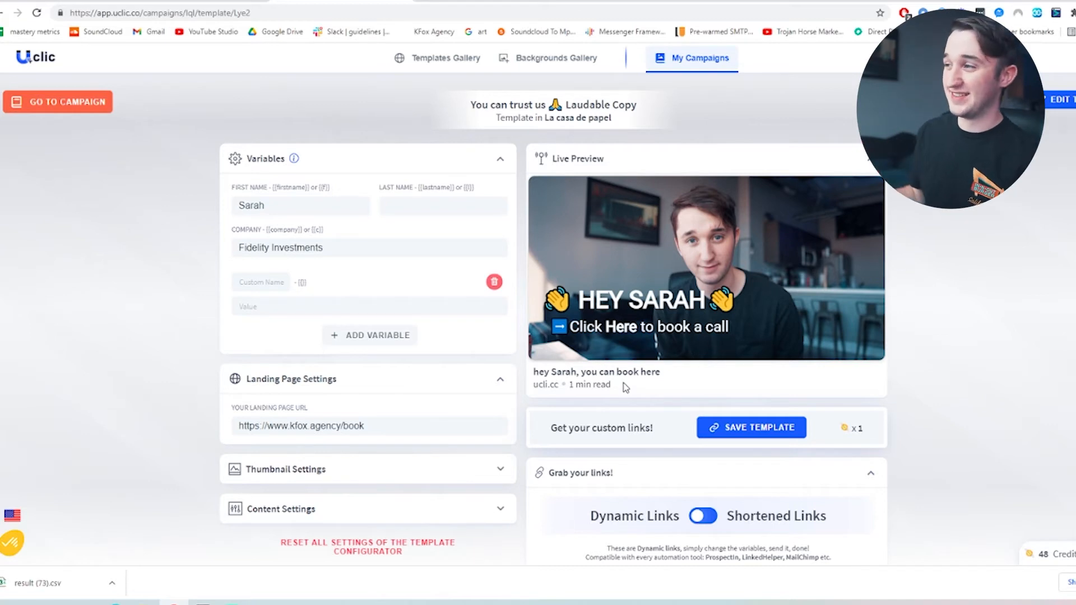
click(701, 59)
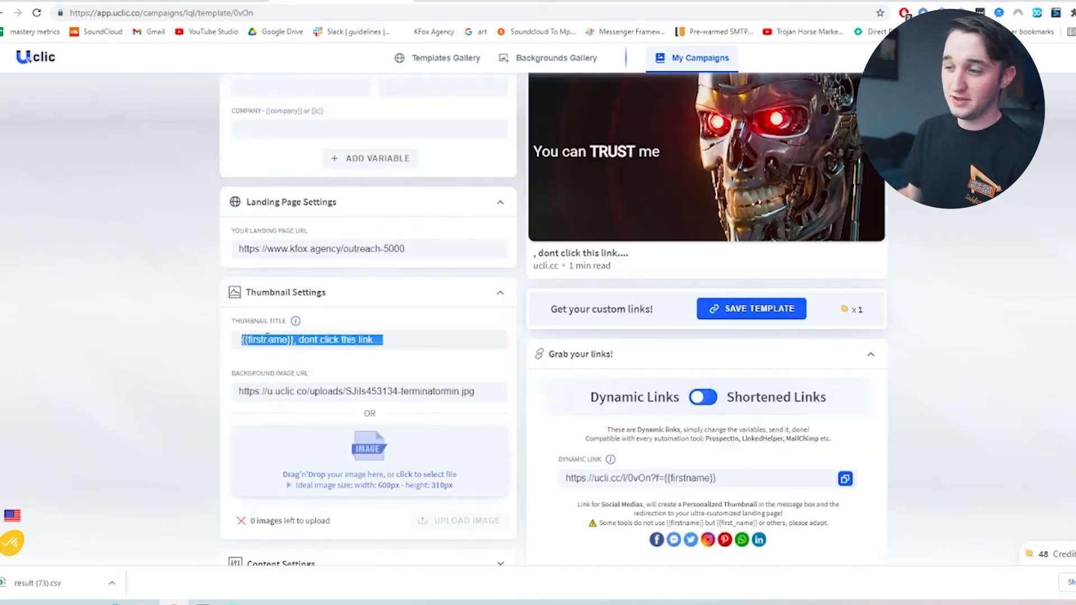
Step: Review the Cool Copy template's thumbnail title, distinguishing the firstname variable from the fixed text after it
click(292, 341)
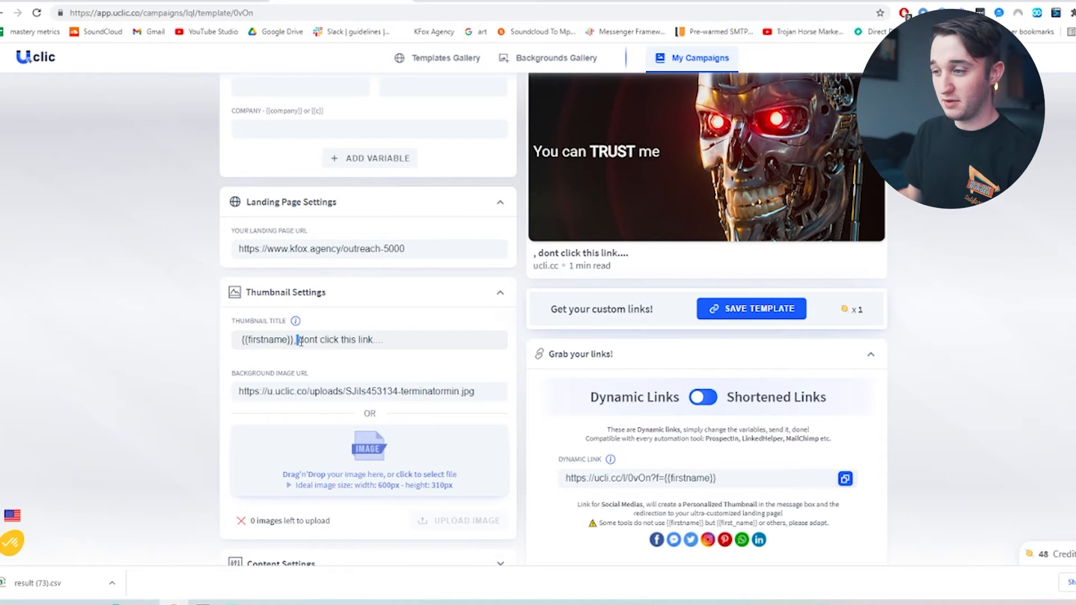
drag(300, 341, 399, 341)
click(247, 342)
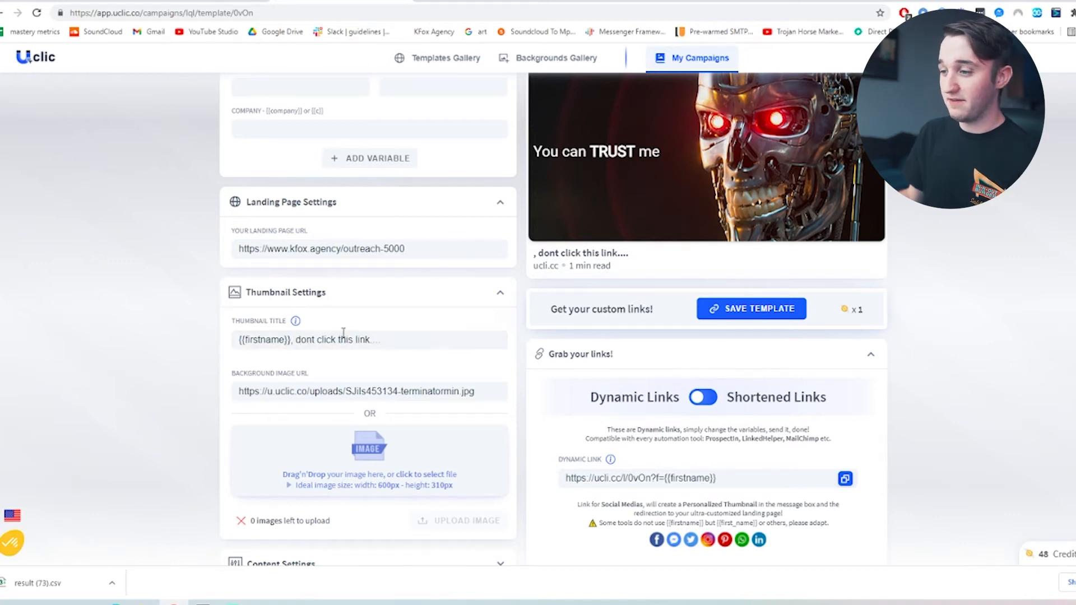
drag(402, 348, 229, 341)
click(177, 353)
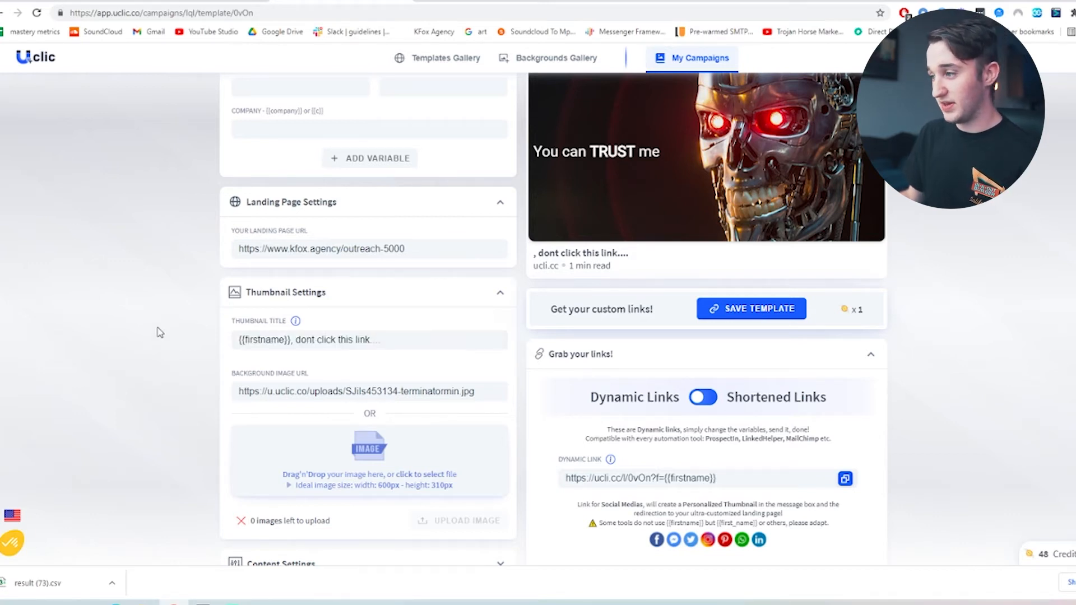
Step: Expand the content settings and examine the template's HTML content and style code from start to end
scroll(168, 336, down, 1)
scroll(180, 328, down, 1)
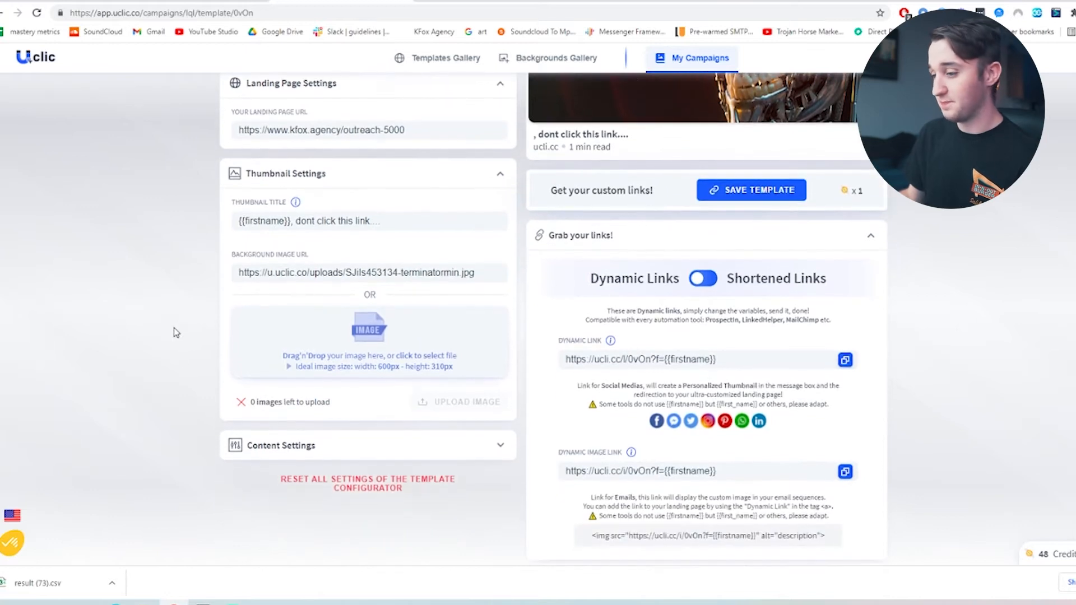
click(387, 446)
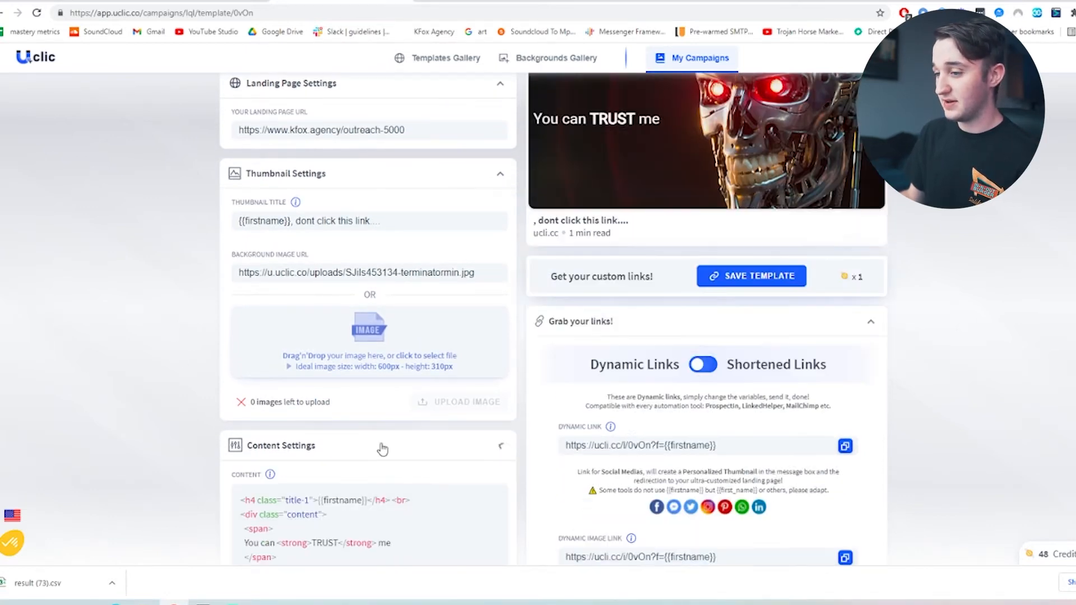
scroll(327, 457, down, 2)
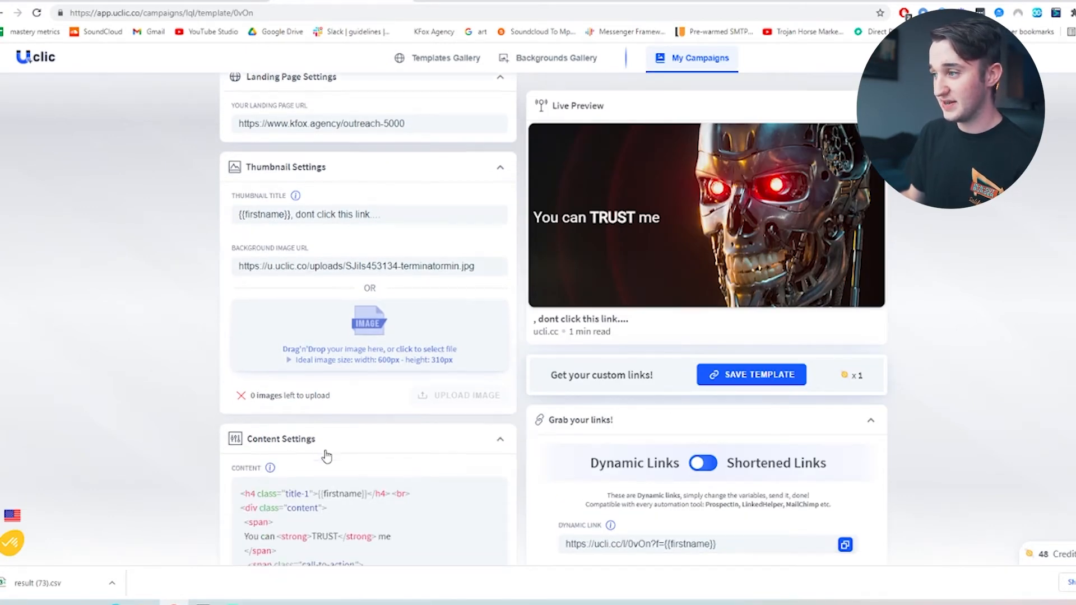
drag(257, 381, 270, 495)
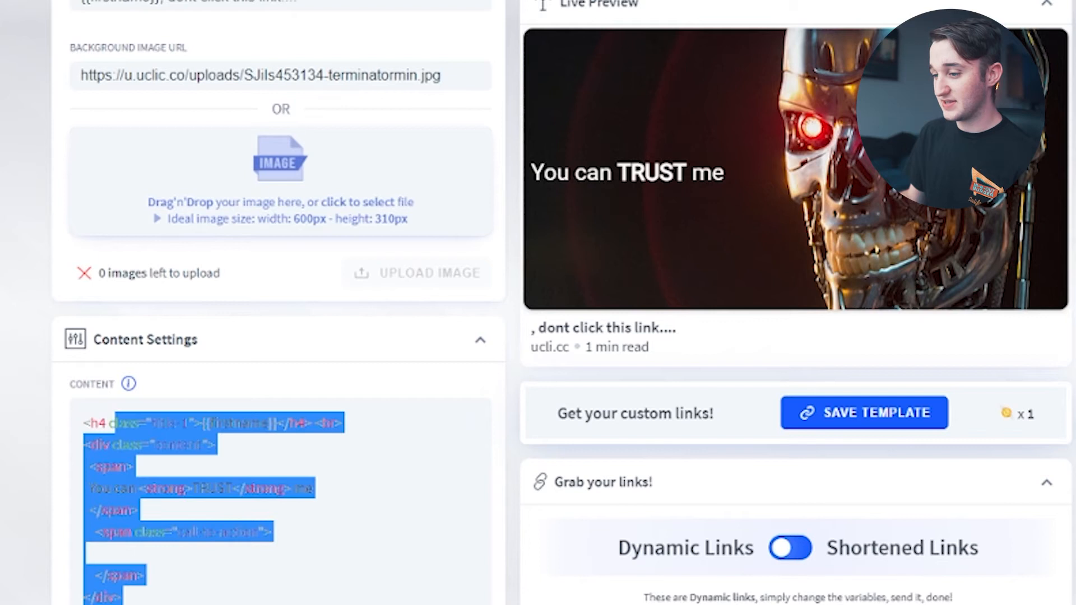
click(294, 409)
scroll(314, 408, down, 3)
scroll(224, 462, down, 6)
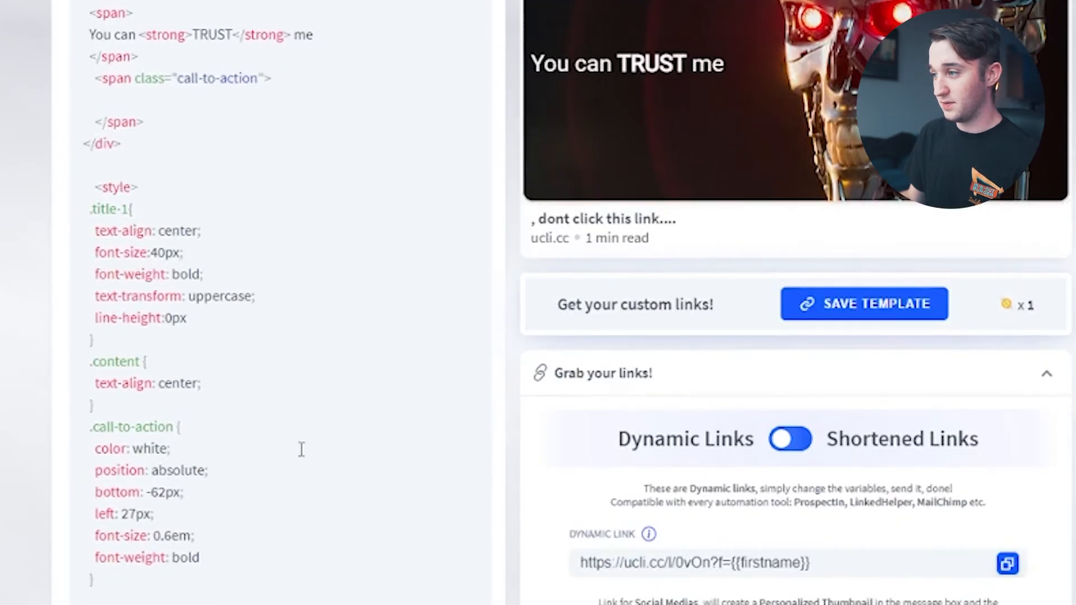
scroll(170, 356, up, 5)
scroll(176, 371, up, 4)
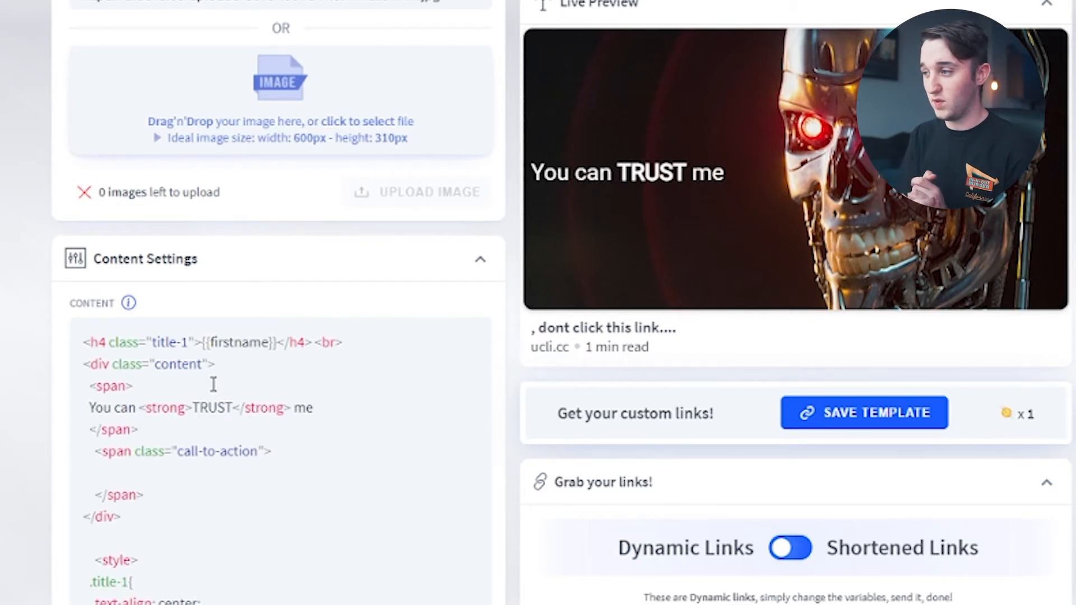
scroll(15, 451, up, 10)
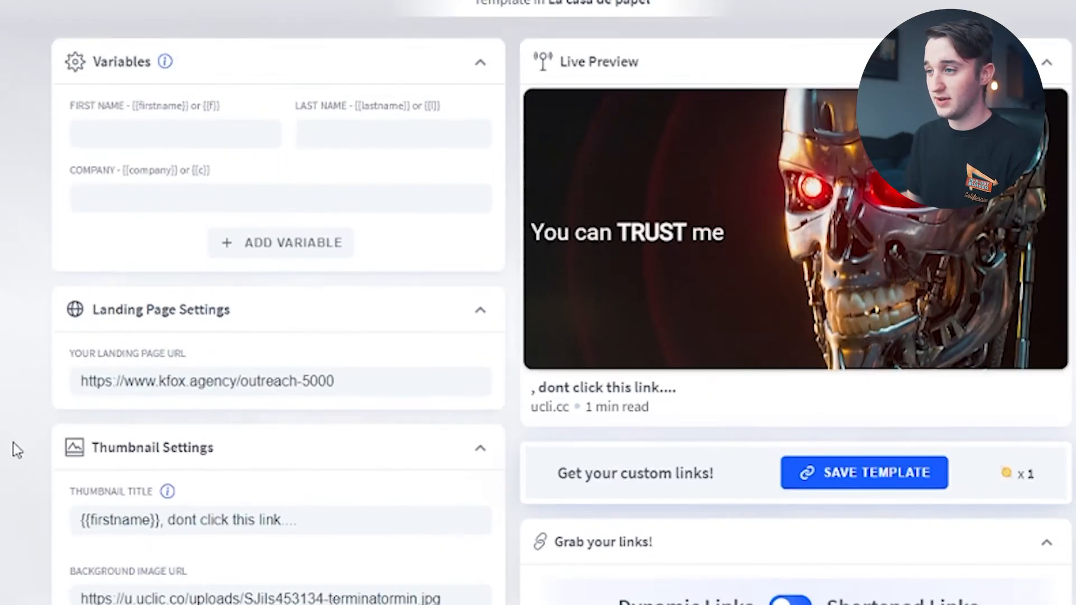
Step: Fill in a sample first name and set the company variable to KFox Agency
click(202, 149)
text(Sarah)
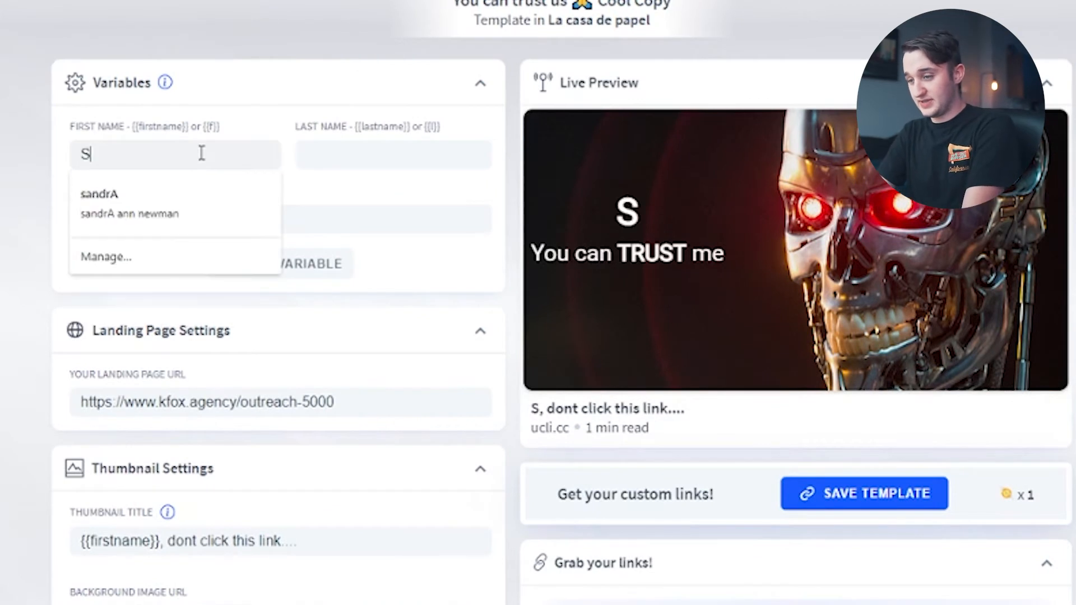
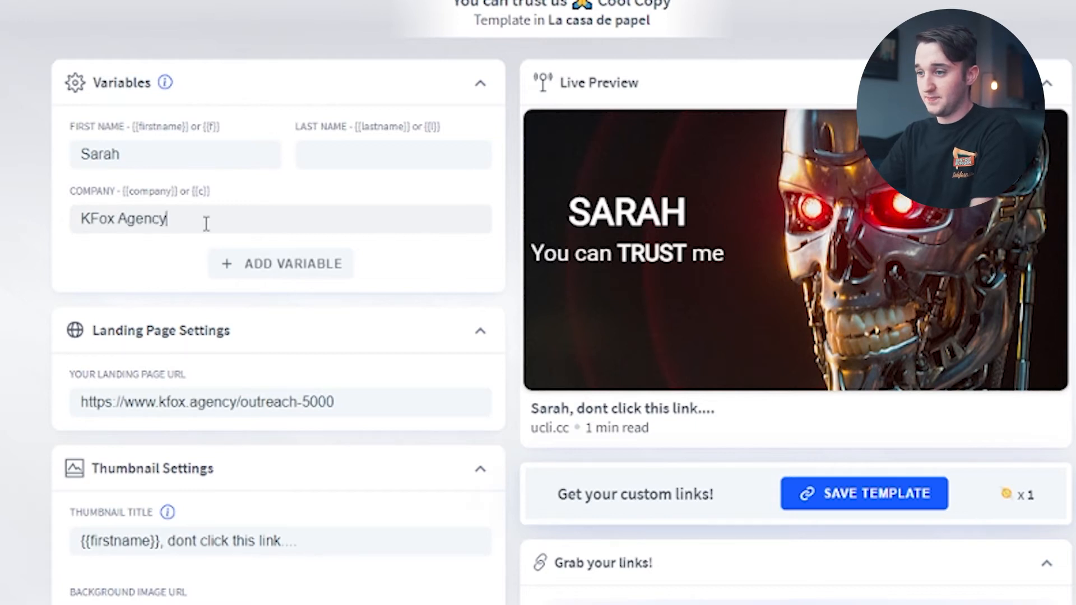
click(206, 224)
text(KFox Agency)
Step: Examine the firstname variable and the message line in the content code against the live preview
scroll(7, 413, down, 10)
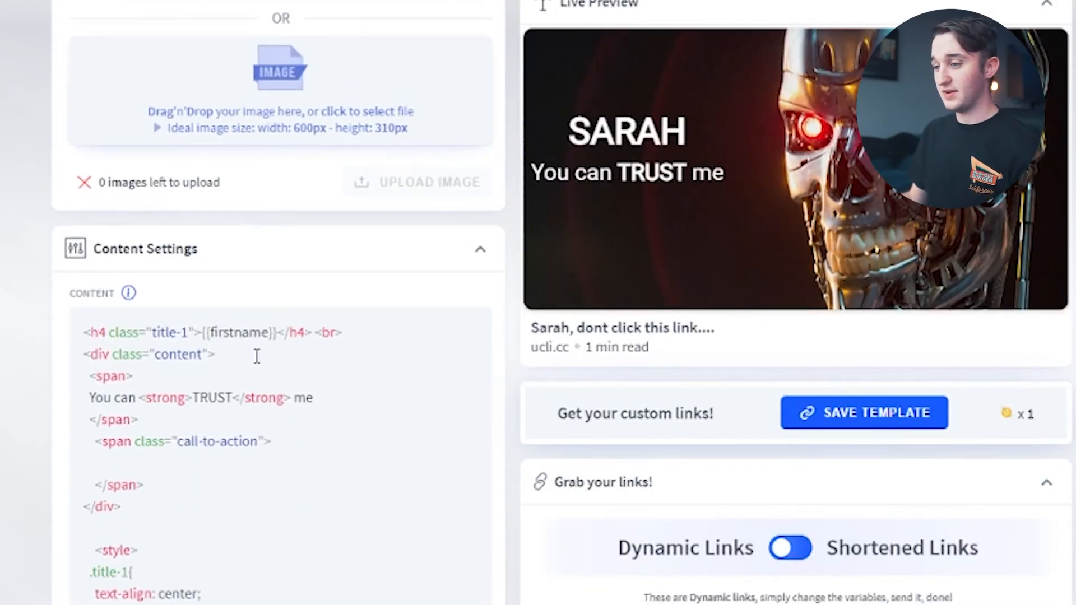
drag(168, 332, 265, 333)
click(208, 335)
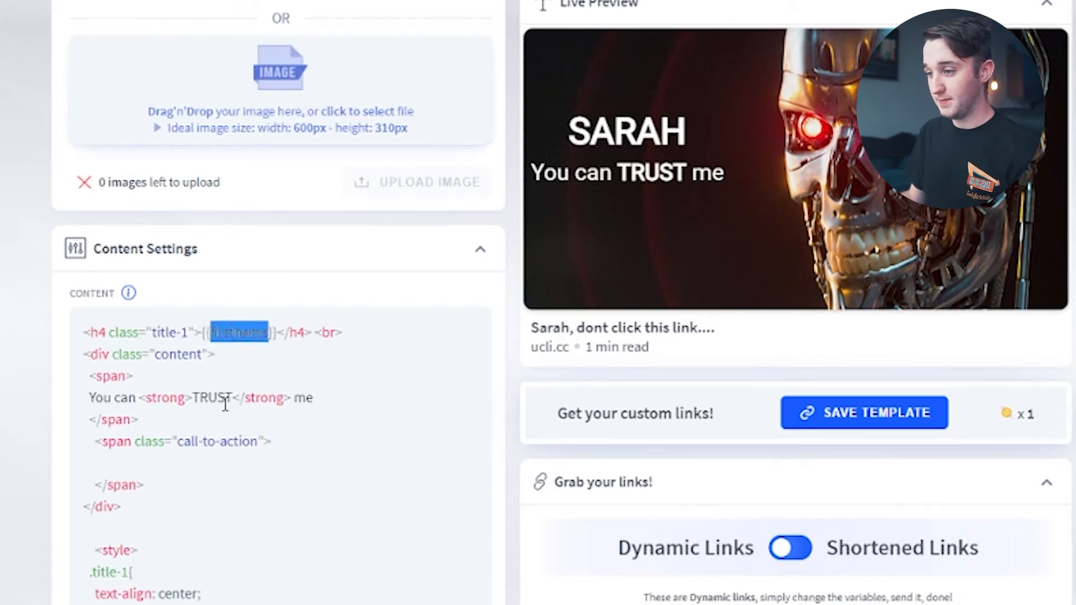
drag(100, 400, 85, 333)
click(110, 403)
drag(205, 403, 317, 404)
scroll(169, 476, down, 3)
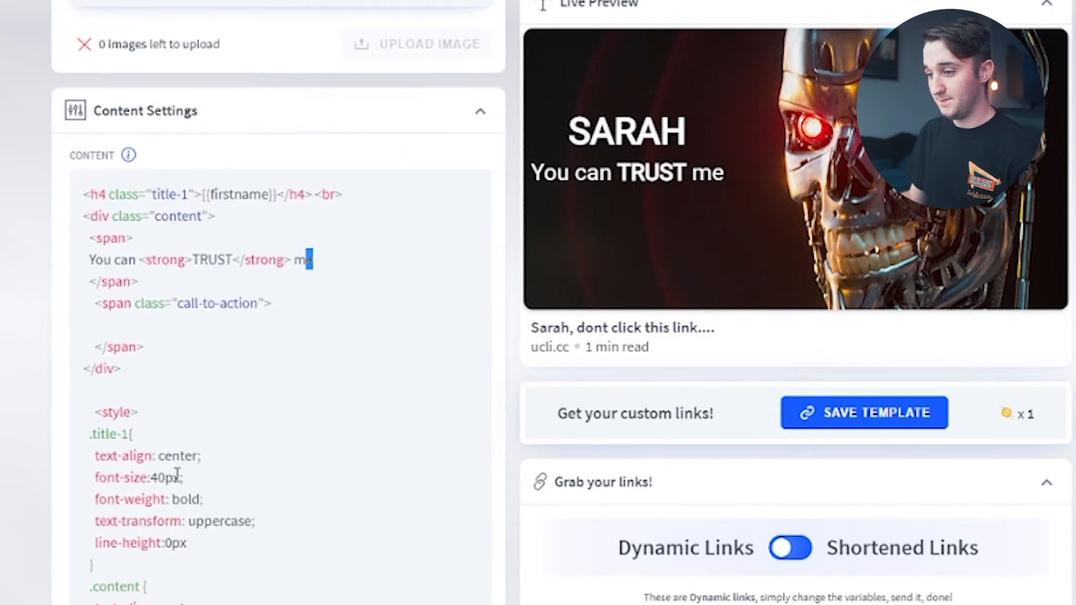
Step: Try out a font size of 50px in the title-1 style and undo it
drag(211, 506, 112, 399)
click(157, 433)
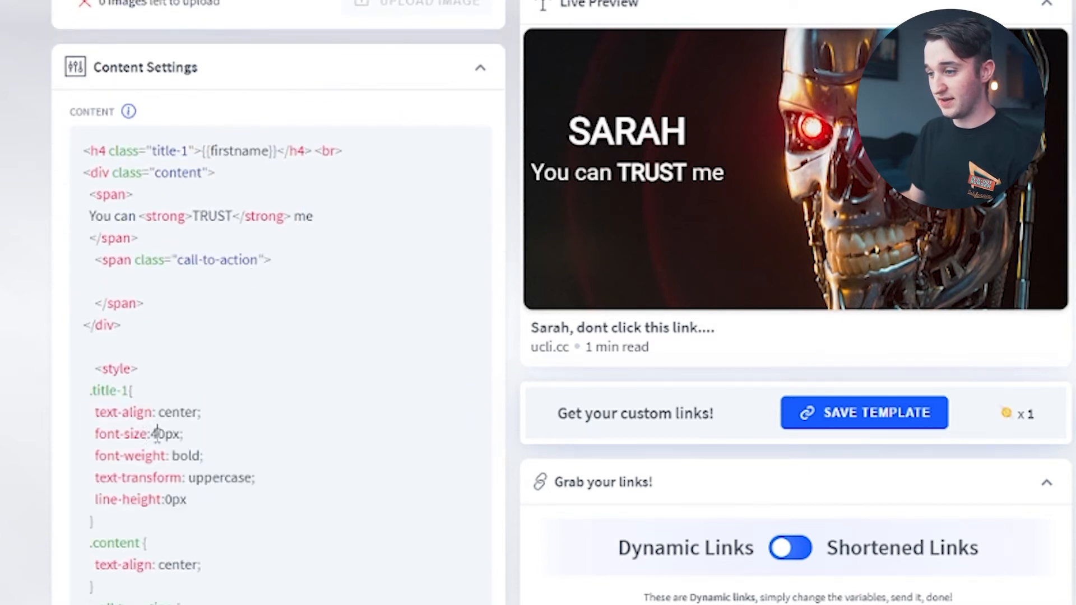
drag(166, 433, 151, 433)
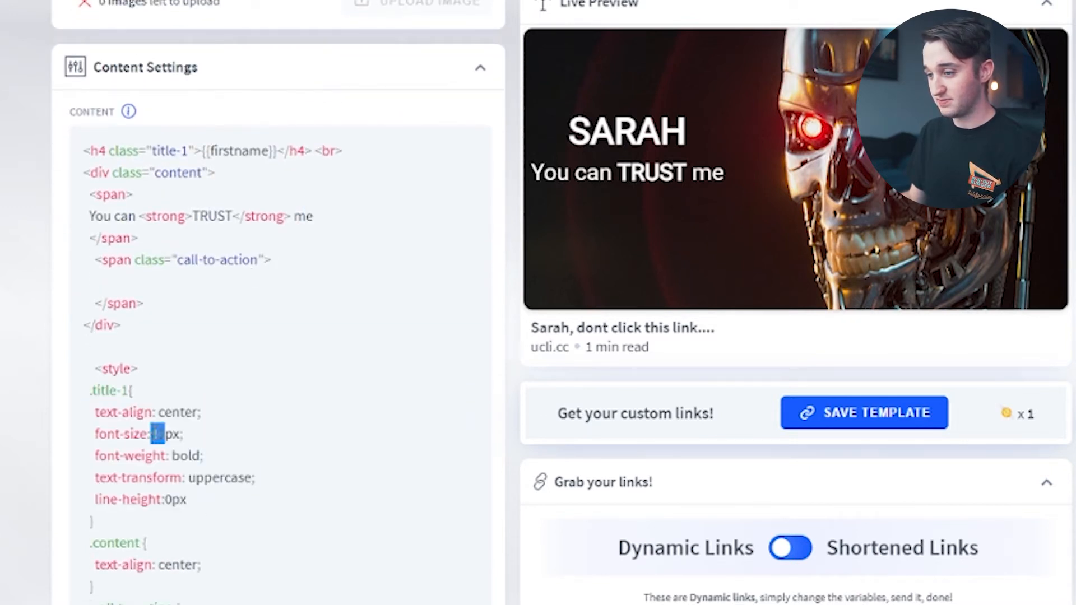
text(50)
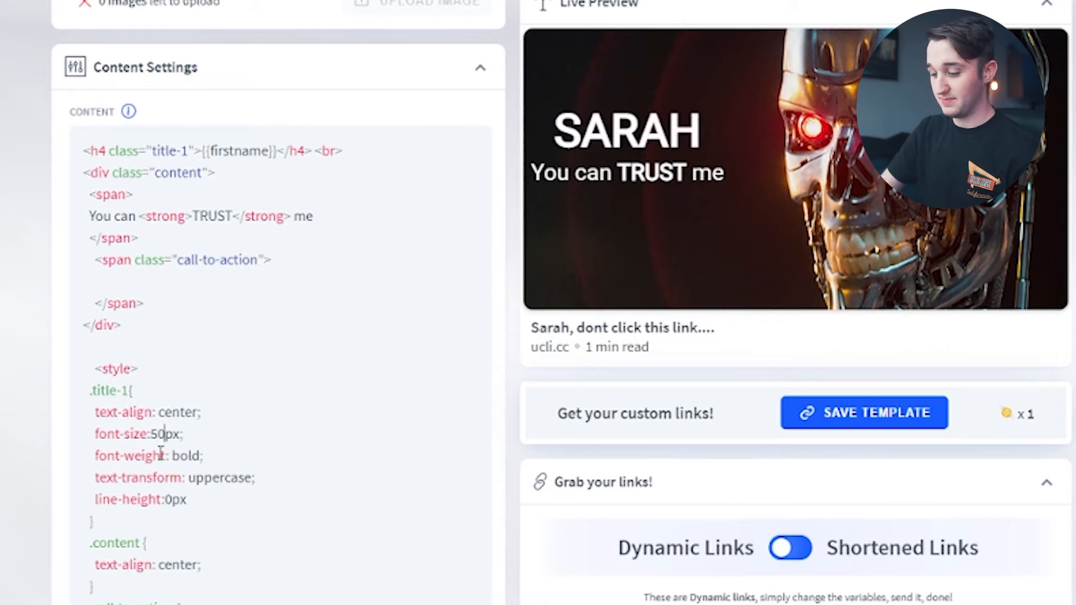
key(ctrl+z)
Step: Review the line-height value of the title-1 style and the content and call-to-action style rules
drag(213, 477, 167, 501)
click(189, 499)
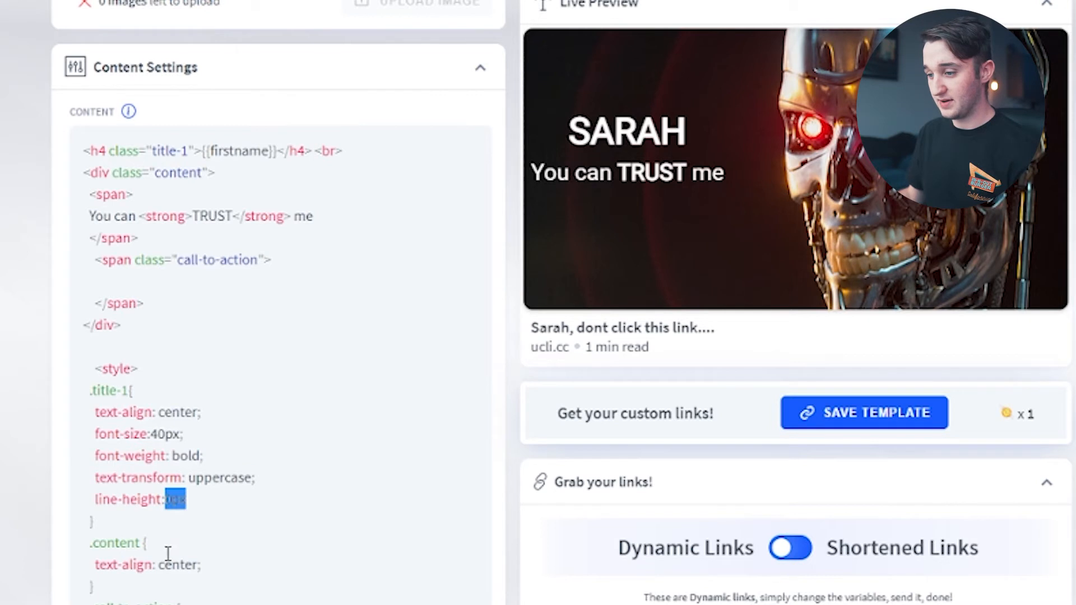
scroll(168, 553, down, 3)
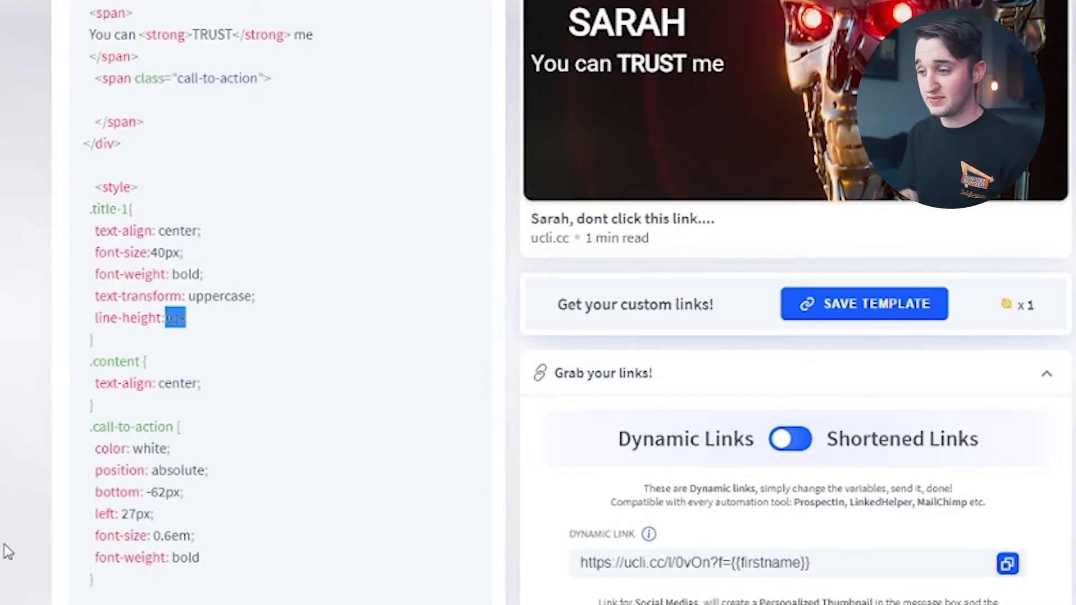
click(114, 571)
scroll(154, 588, up, 5)
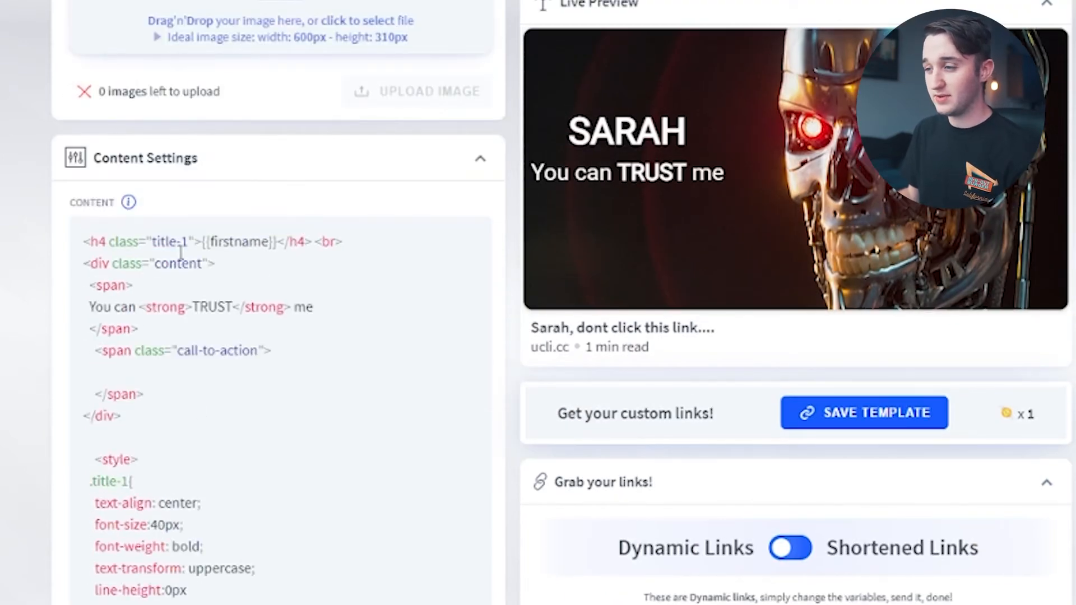
Step: Replace the words before the bold word in the content message line with "you can't"
drag(229, 302, 193, 306)
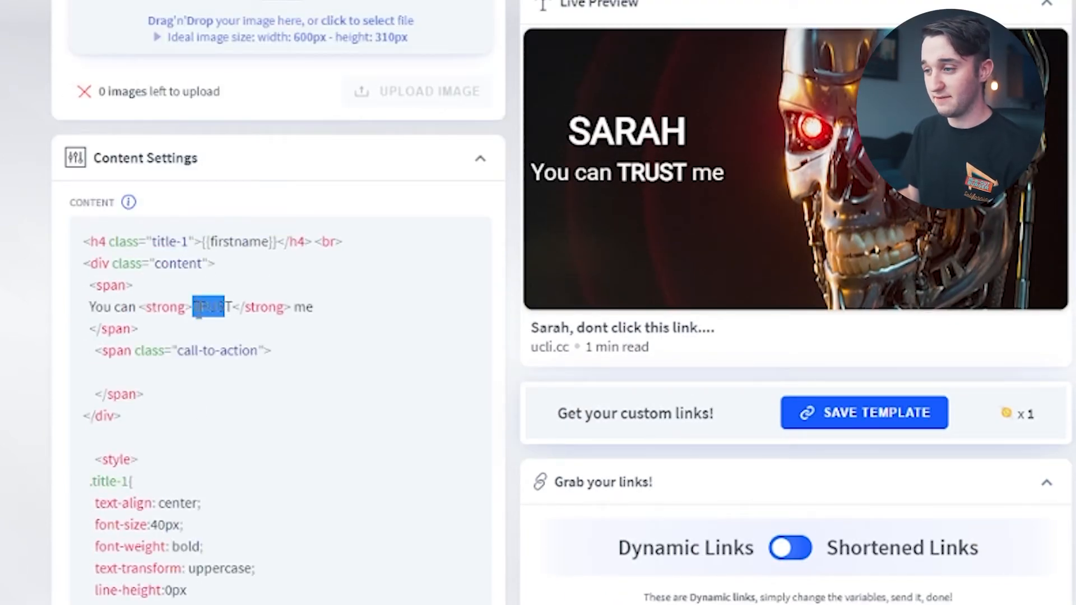
click(195, 310)
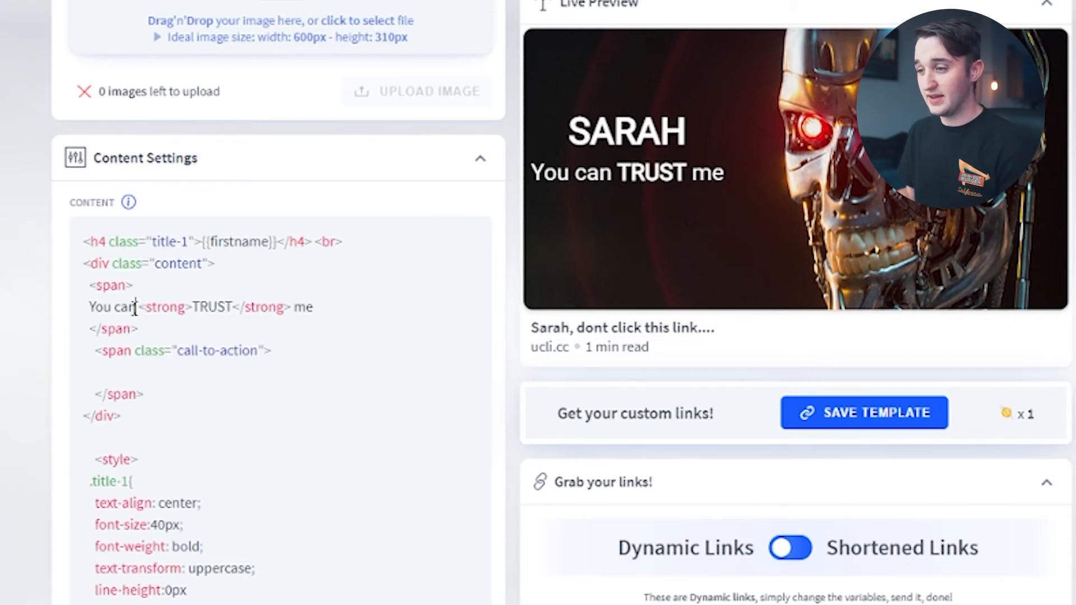
drag(135, 310, 87, 317)
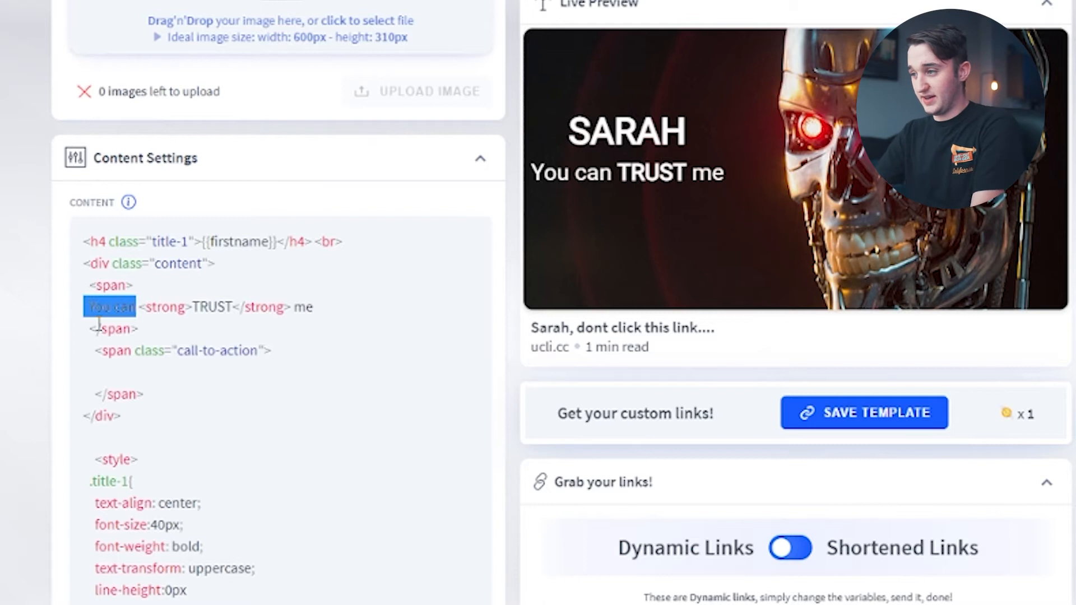
text(you Cant)
key(BackSpace)
key(BackSpace)
key(BackSpace)
key(BackSpace)
key(BackSpace)
text(can't)
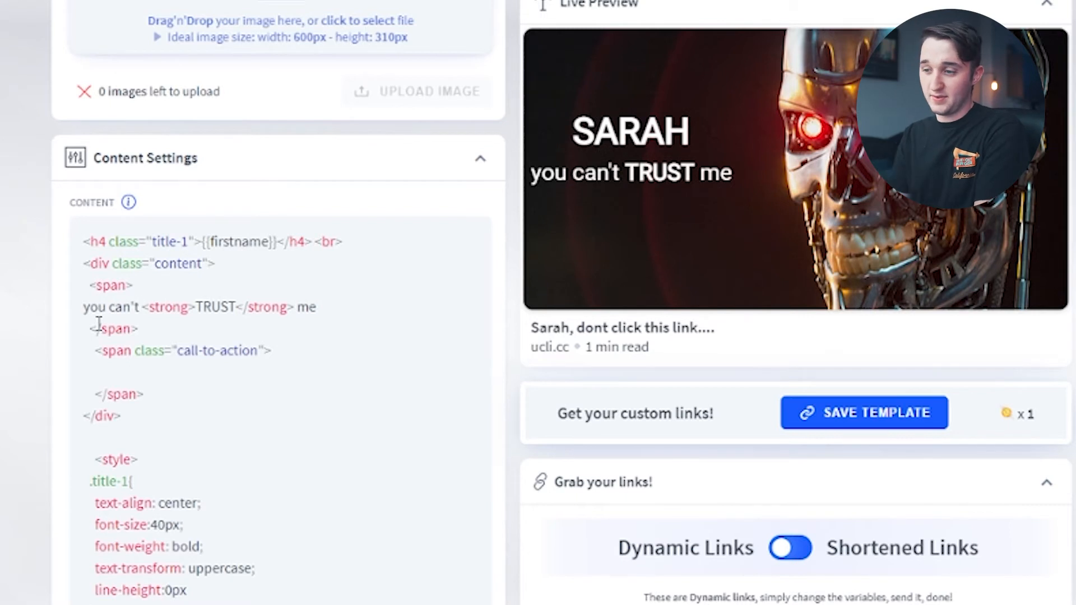
Step: Replace the bold word in the content message line with "Love"
double_click(238, 308)
text(Love)
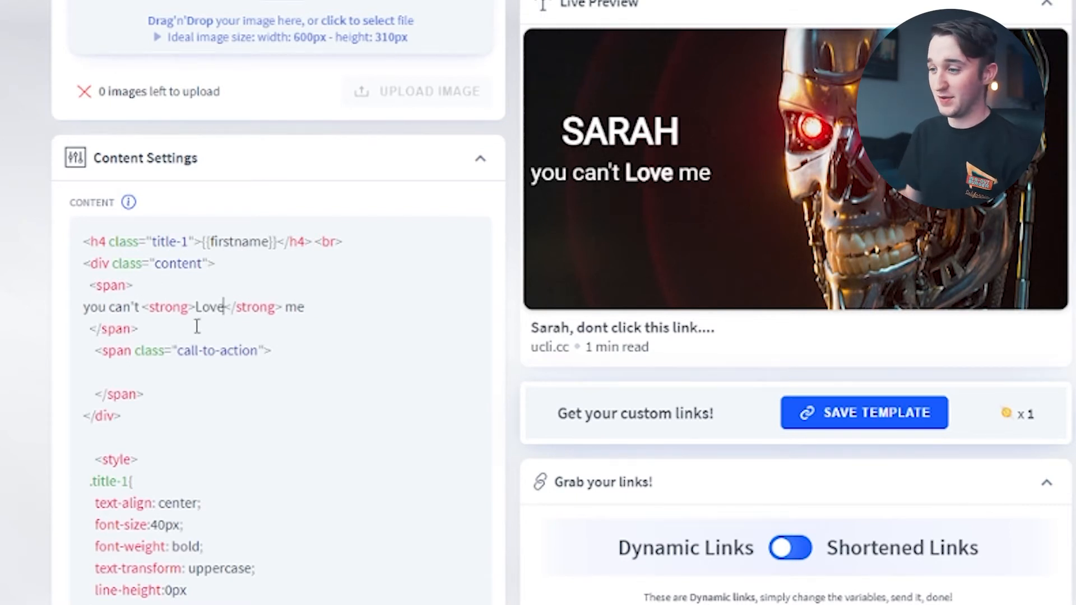
drag(304, 308, 292, 317)
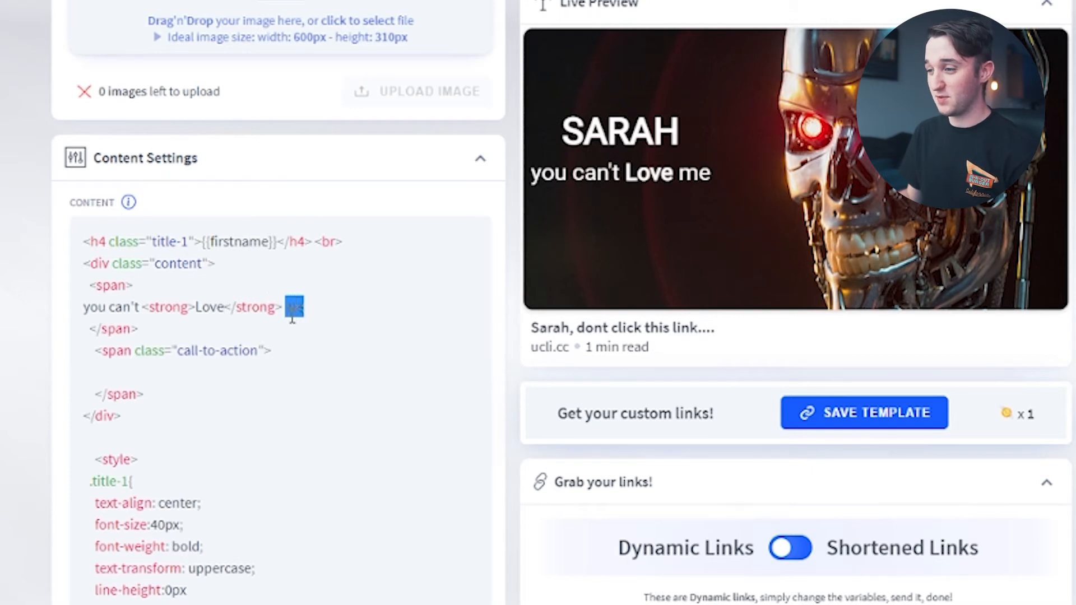
click(116, 309)
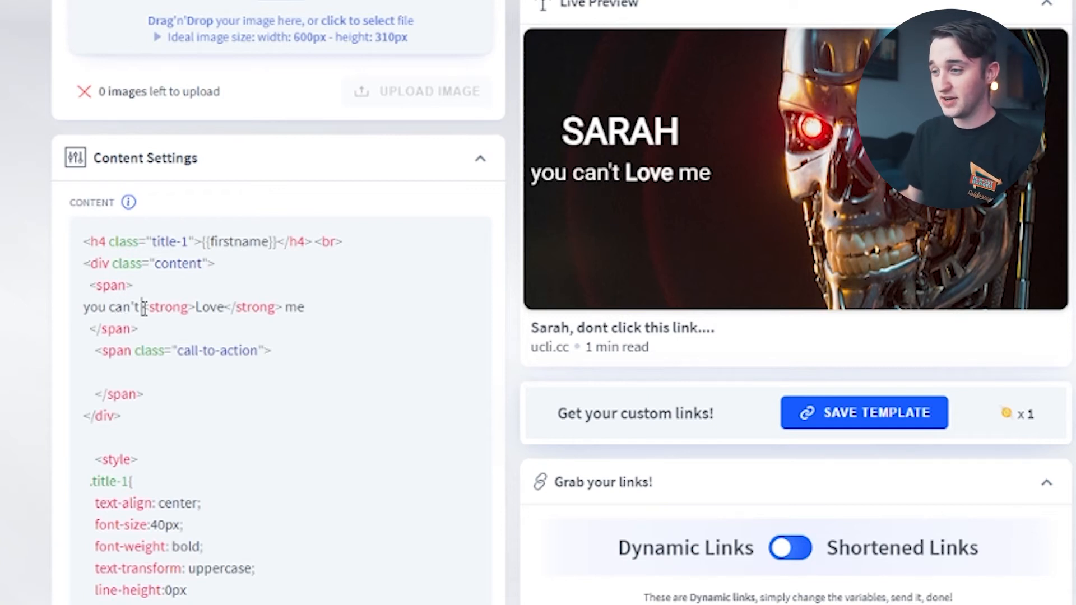
Step: Compare the variables with the content code and highlight the company variable's value, KFox Agency
scroll(224, 242, up, 10)
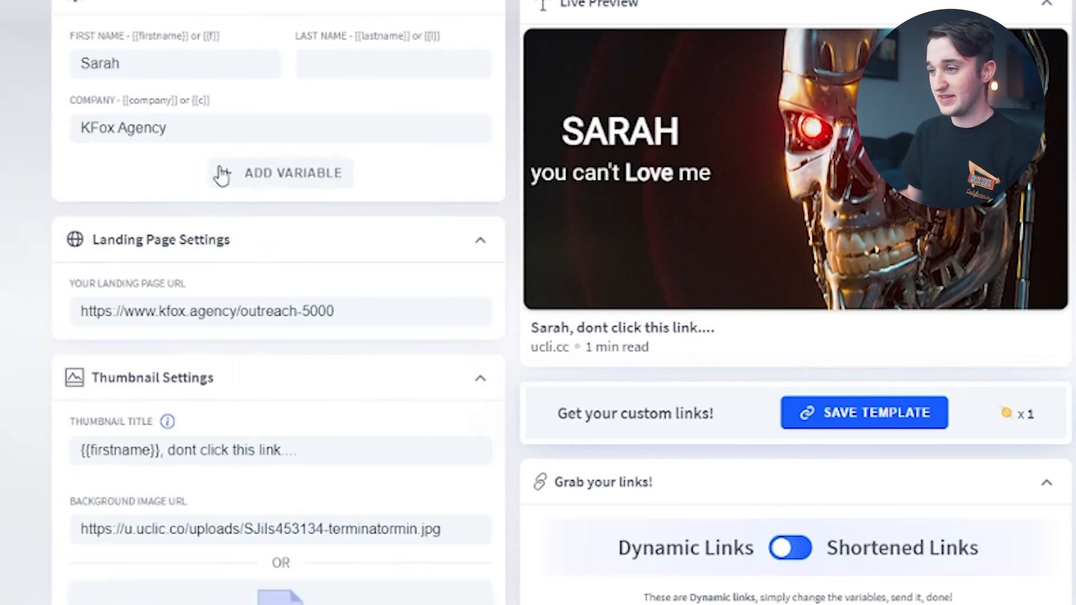
scroll(192, 250, down, 7)
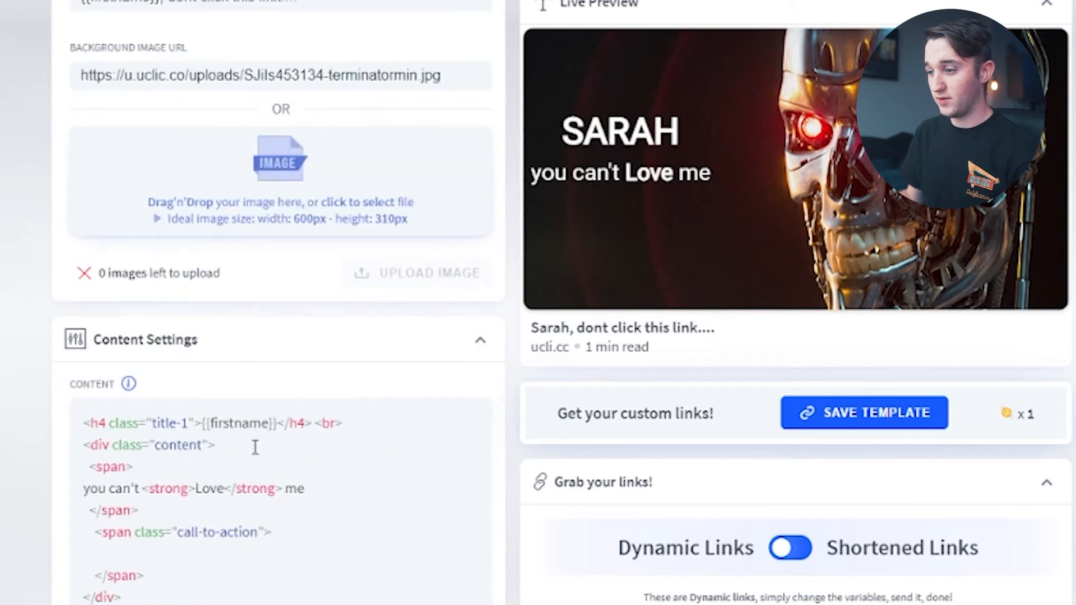
scroll(224, 392, up, 8)
drag(168, 218, 45, 229)
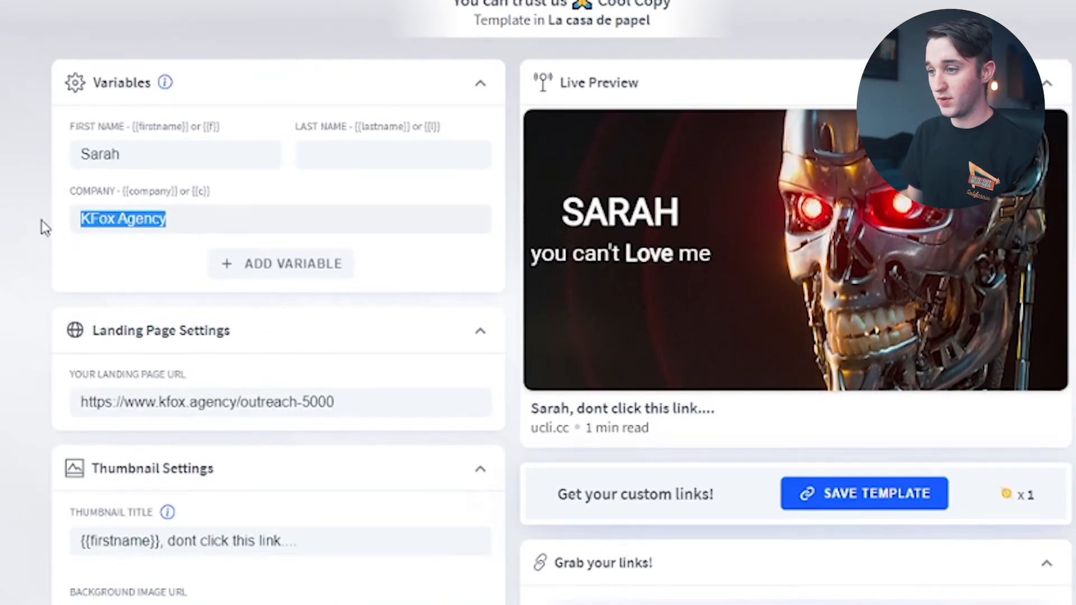
Step: Copy the {{company}} variable and use it to replace the first-name variable in the content code's title heading
click(135, 219)
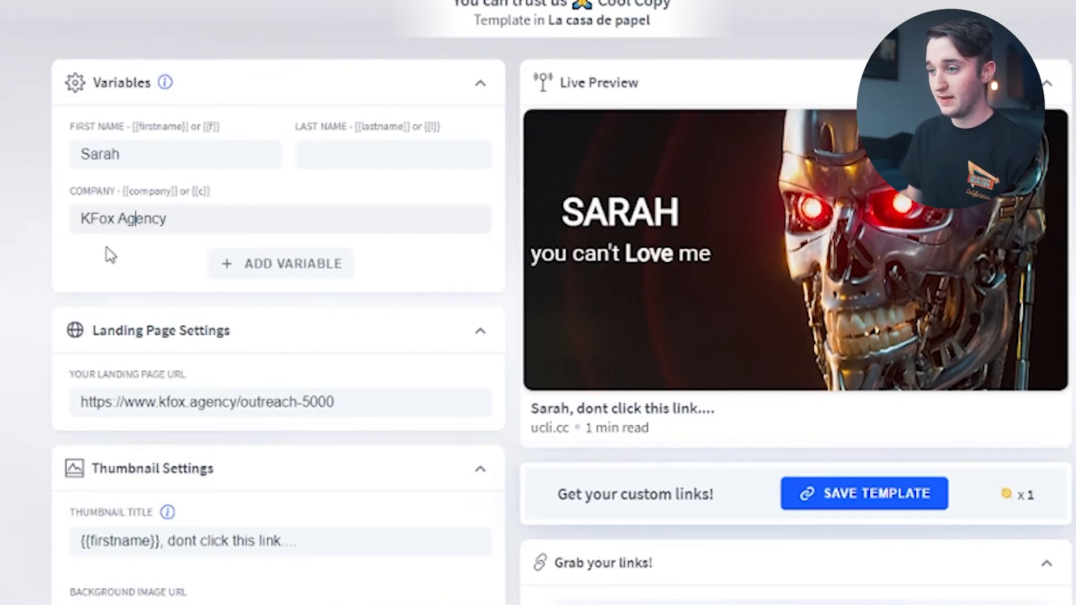
drag(177, 191, 123, 191)
key(ctrl+c)
scroll(132, 192, down, 2)
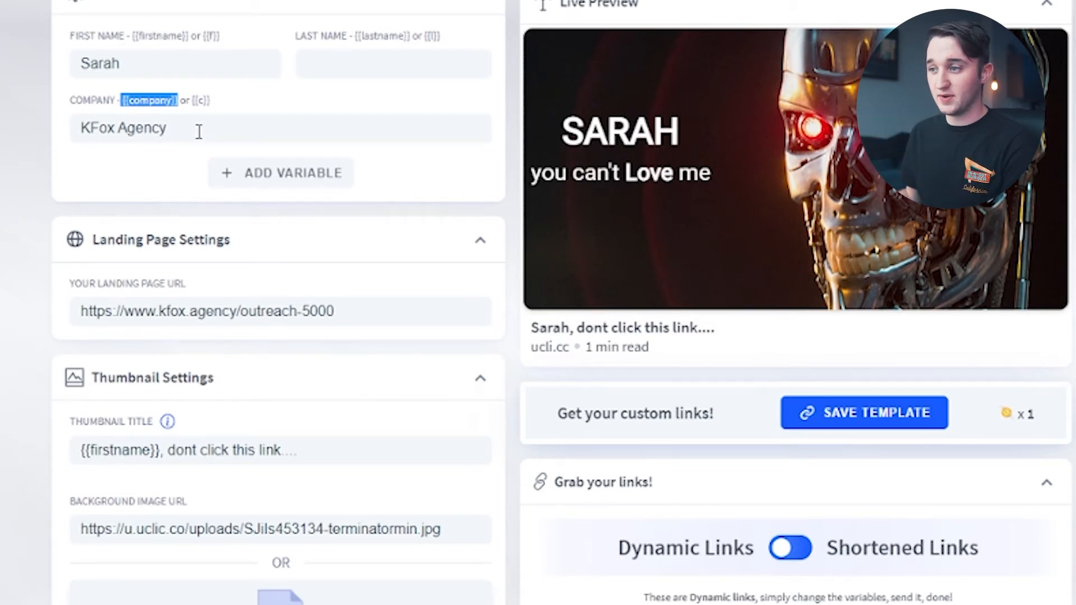
drag(199, 131, 5, 154)
click(180, 133)
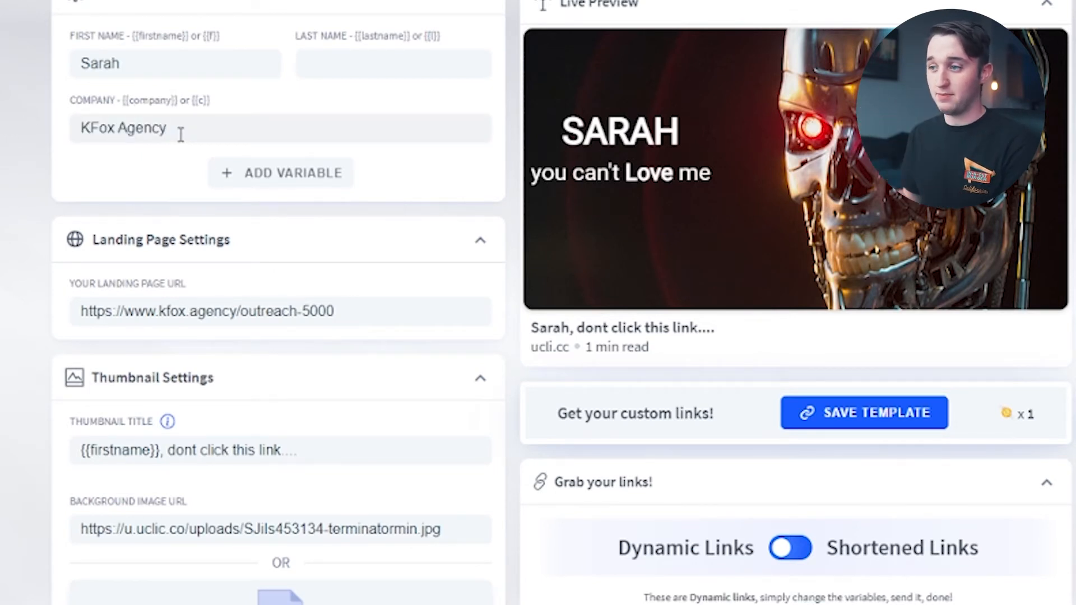
scroll(279, 302, down, 3)
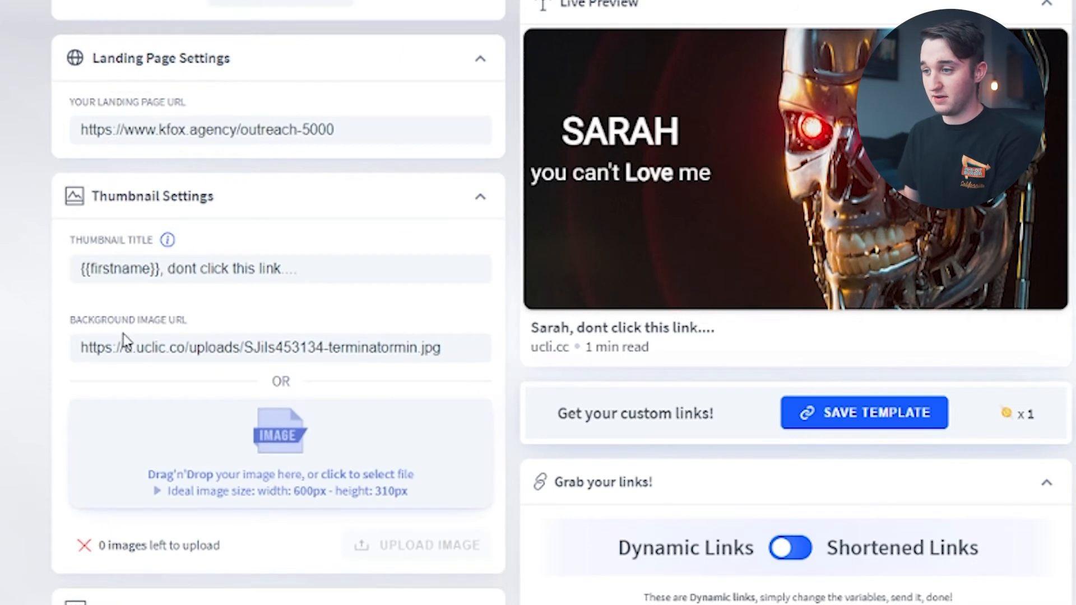
scroll(114, 313, down, 6)
drag(276, 334, 195, 334)
key(ctrl+v)
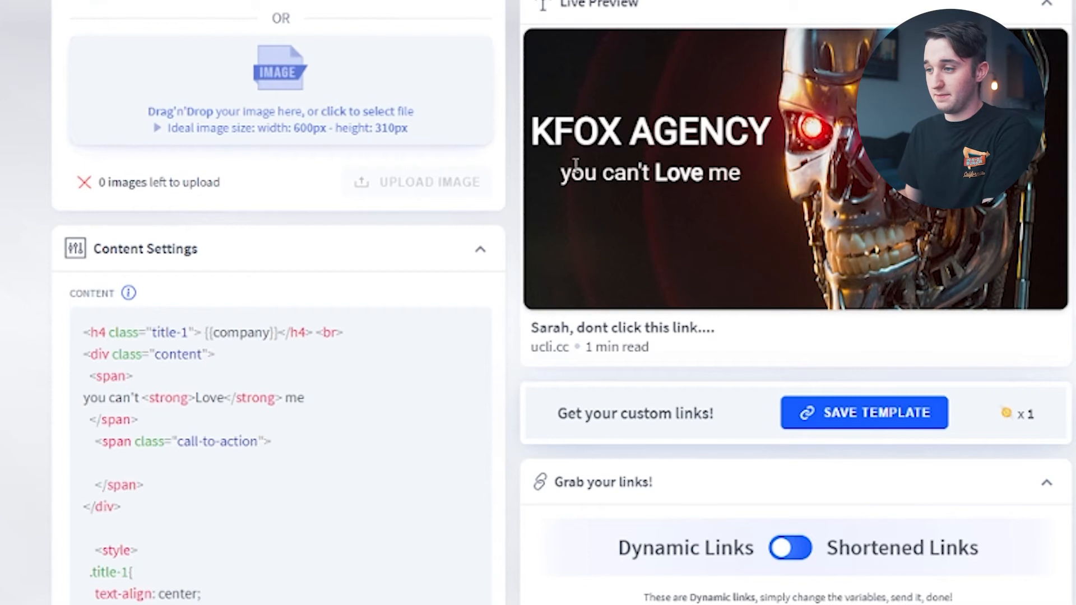
Step: Try replacing {{firstname}} in the thumbnail title with {{company}}, and undo the replacement
scroll(48, 288, up, 5)
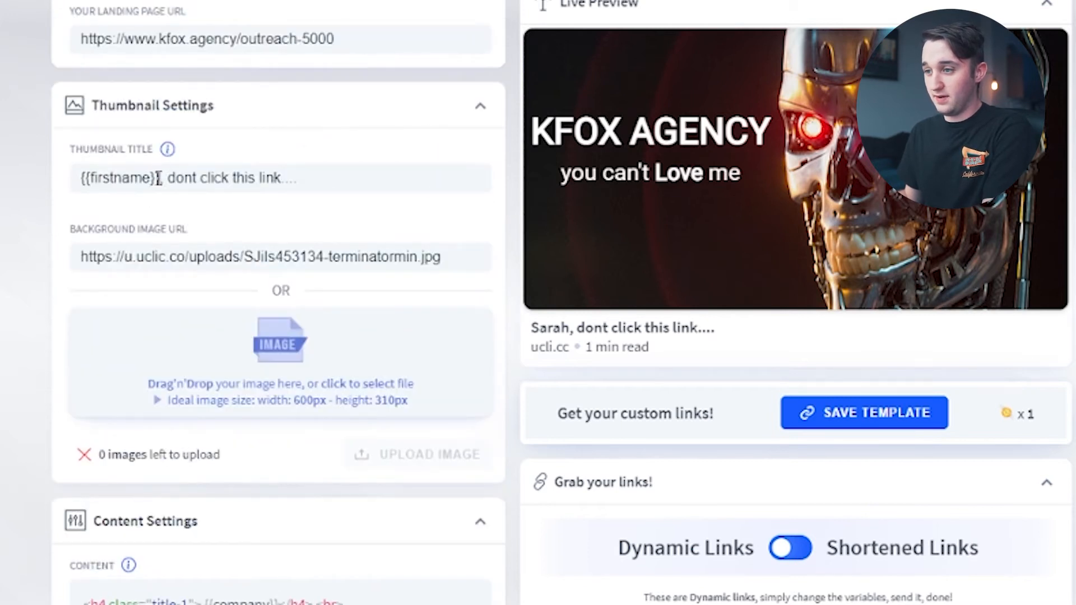
drag(159, 178, 82, 178)
key(ctrl+v)
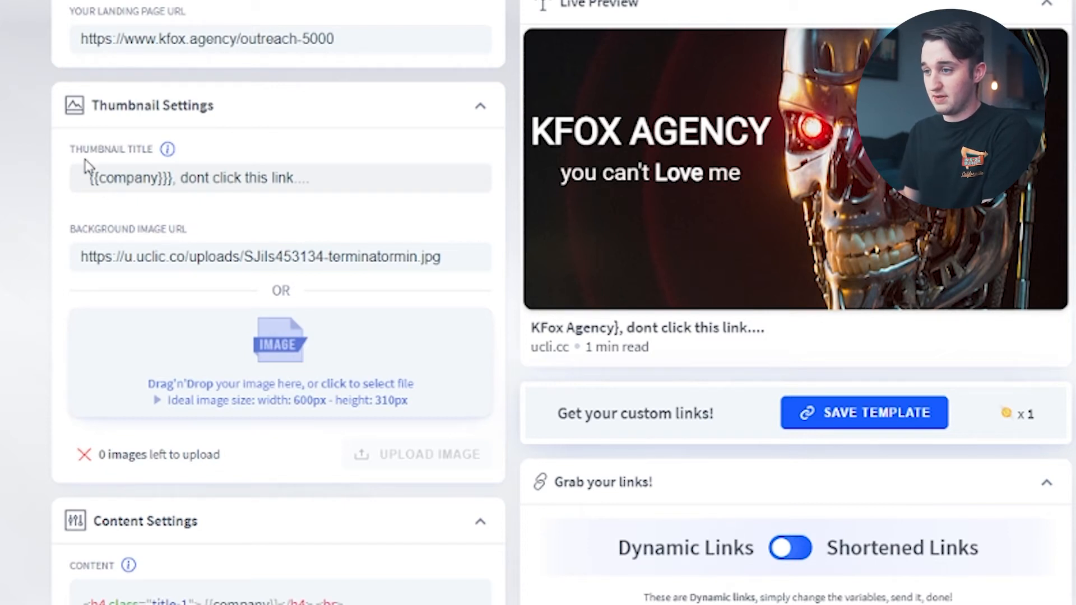
key(BackSpace)
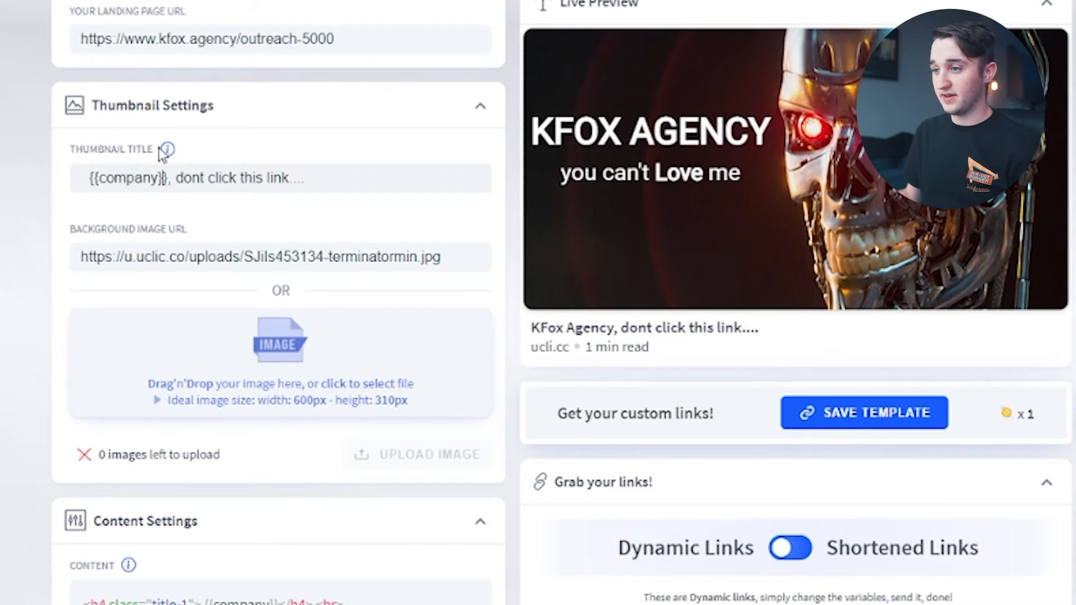
key(ctrl+z)
key(ctrl+z)
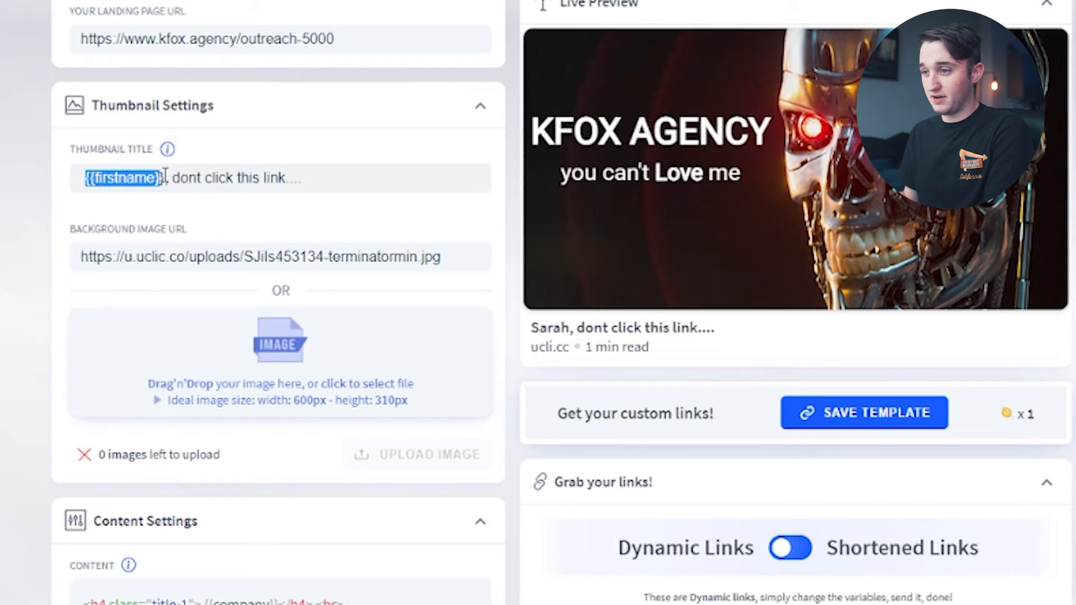
Step: Look at the option for adding variables and highlight the company variable in the content code's title heading
scroll(178, 243, up, 5)
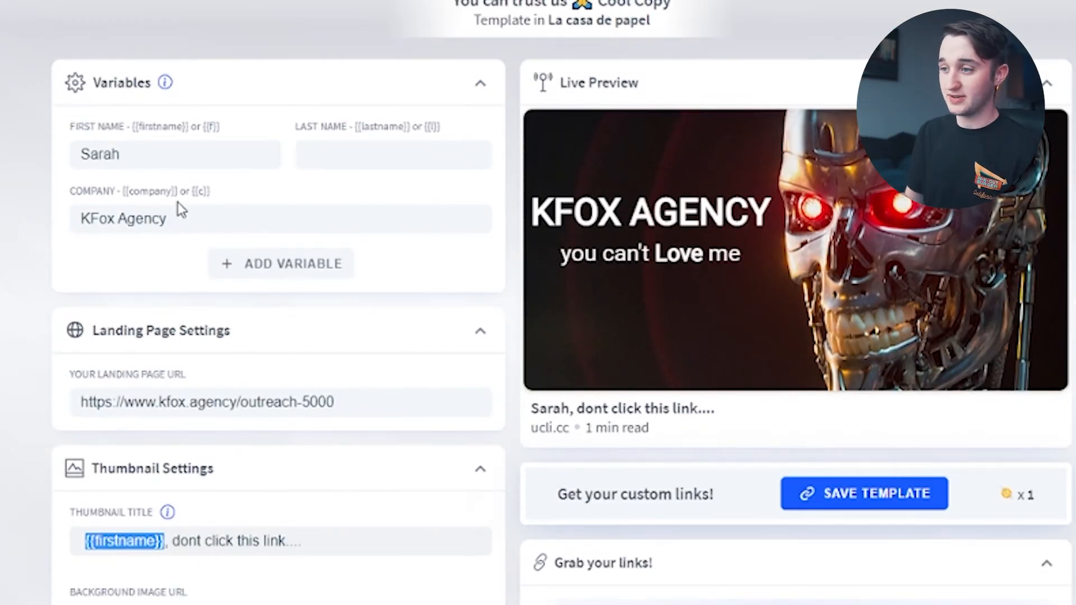
click(268, 265)
scroll(130, 415, down, 6)
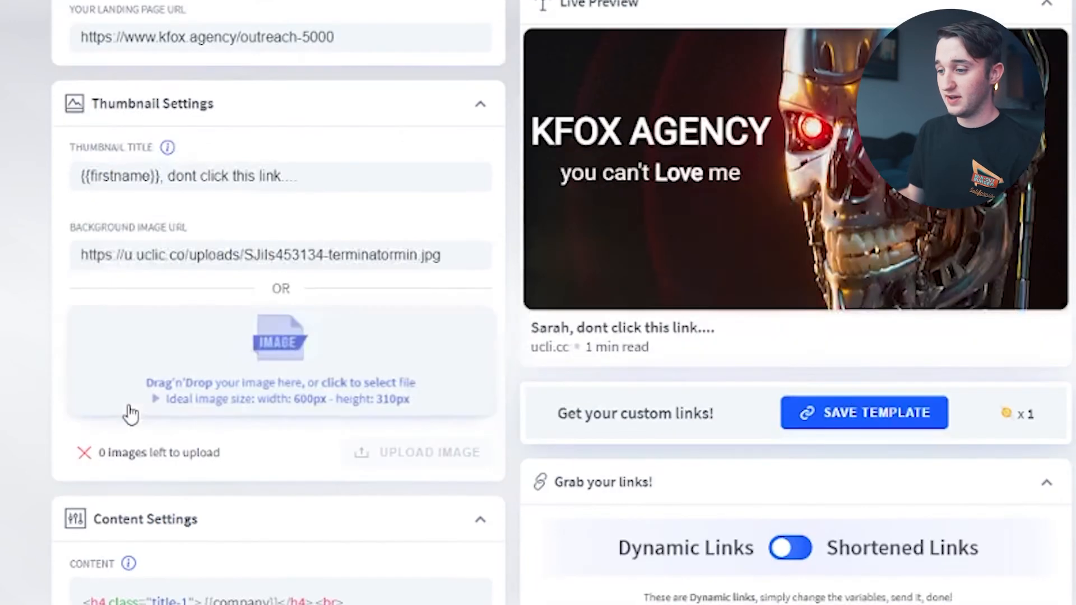
scroll(130, 415, down, 4)
drag(278, 337, 204, 336)
click(258, 371)
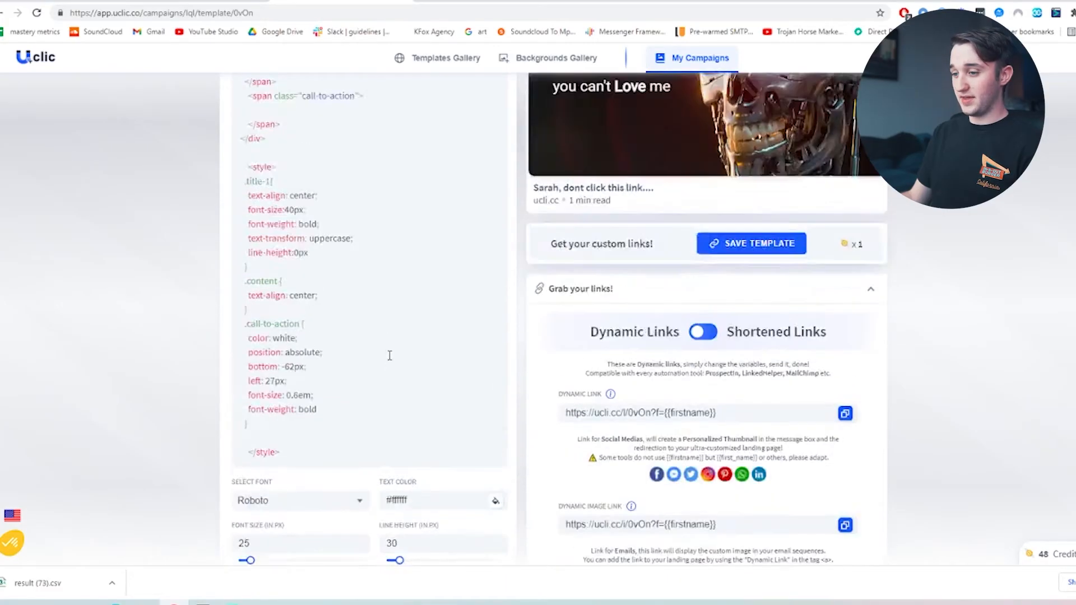
Step: Set the text's top offset to 68 px and check its position in the live preview
scroll(358, 392, down, 2)
mouse_move(426, 502)
mouse_down()
mouse_move(464, 502)
mouse_move(408, 501)
mouse_up()
scroll(519, 317, up, 6)
scroll(485, 399, down, 5)
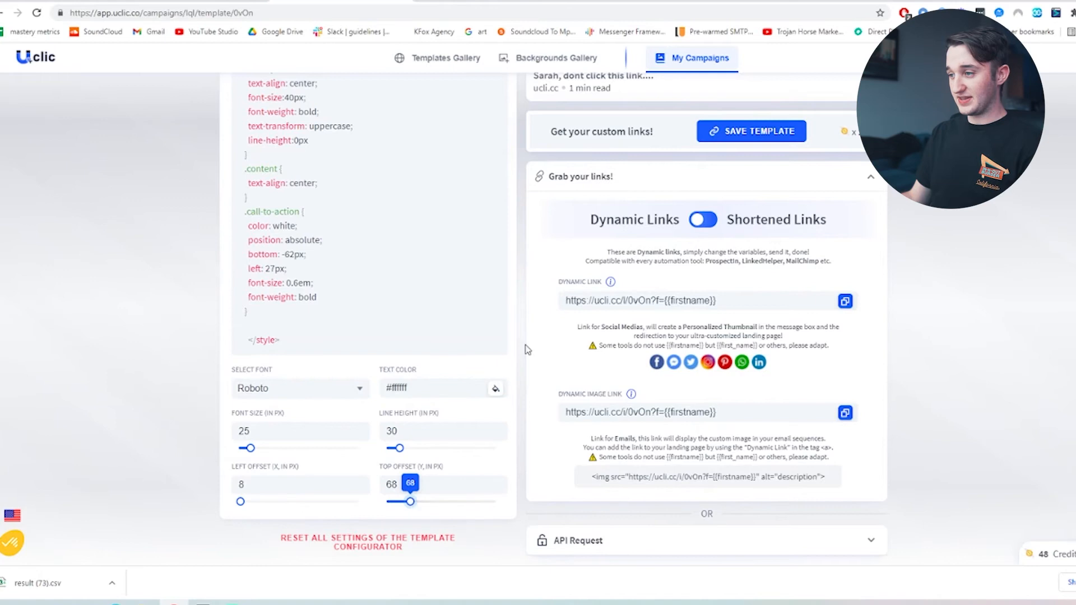
scroll(535, 361, up, 4)
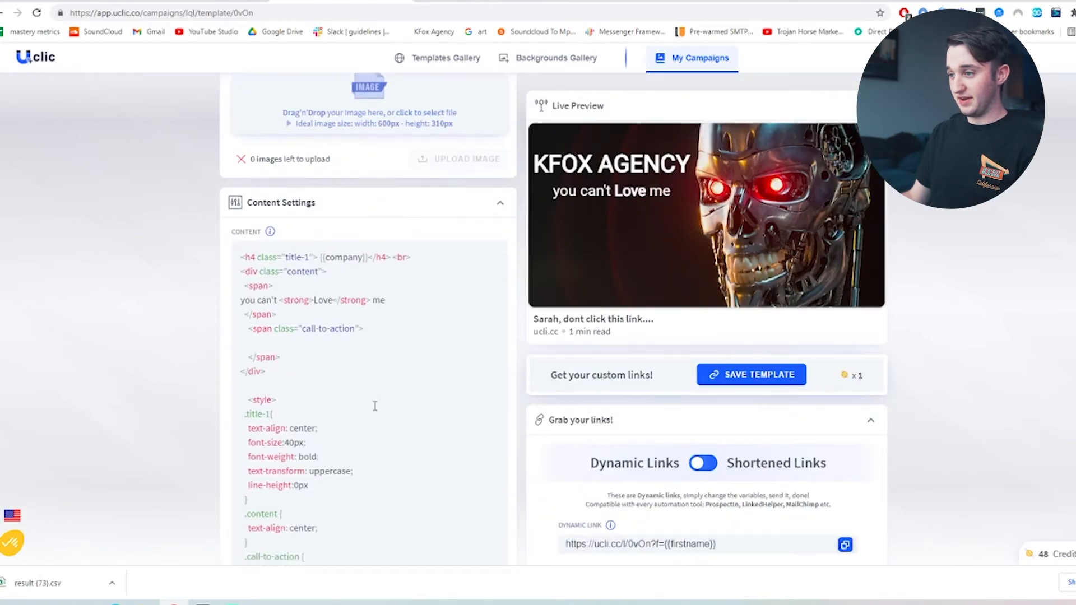
Step: Set the text's top offset to 138 px and check the live preview
scroll(394, 405, down, 5)
drag(408, 502, 435, 502)
scroll(524, 224, up, 4)
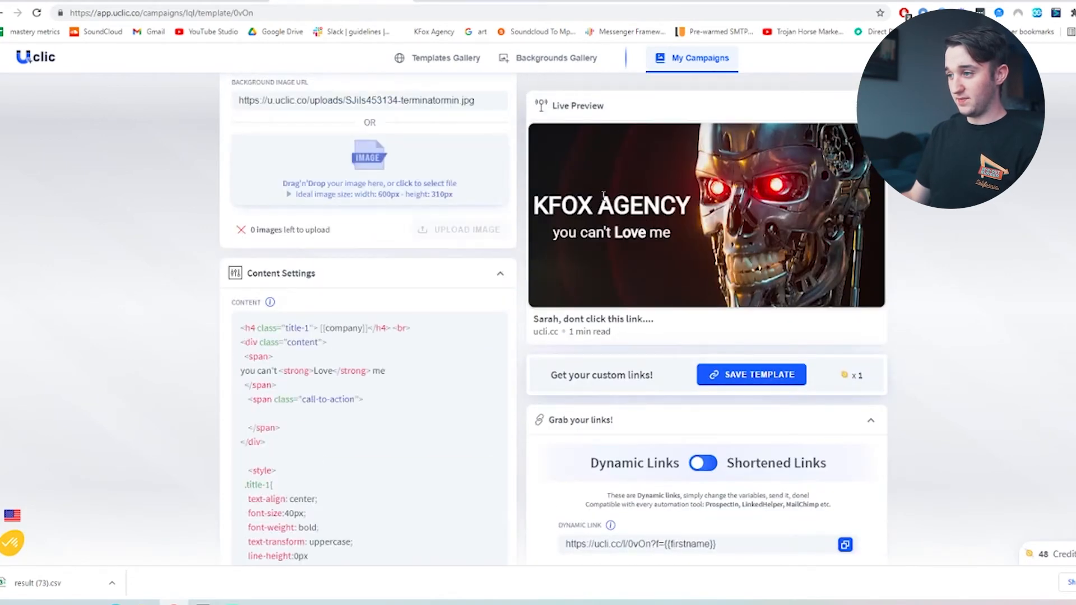
scroll(268, 492, down, 5)
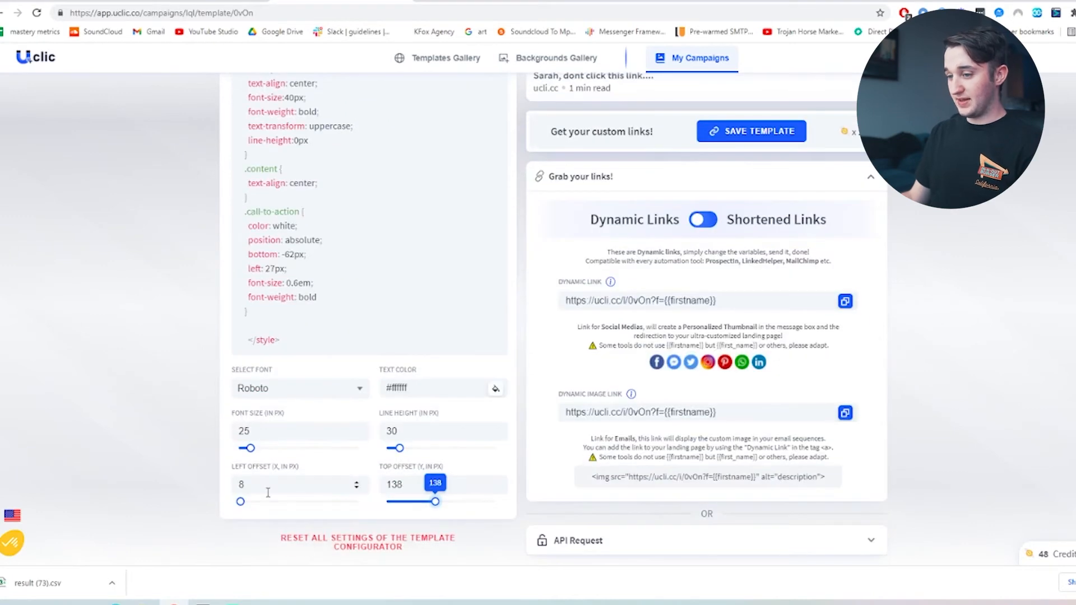
Step: Review the style rules and the message line of the content code
scroll(279, 316, up, 1)
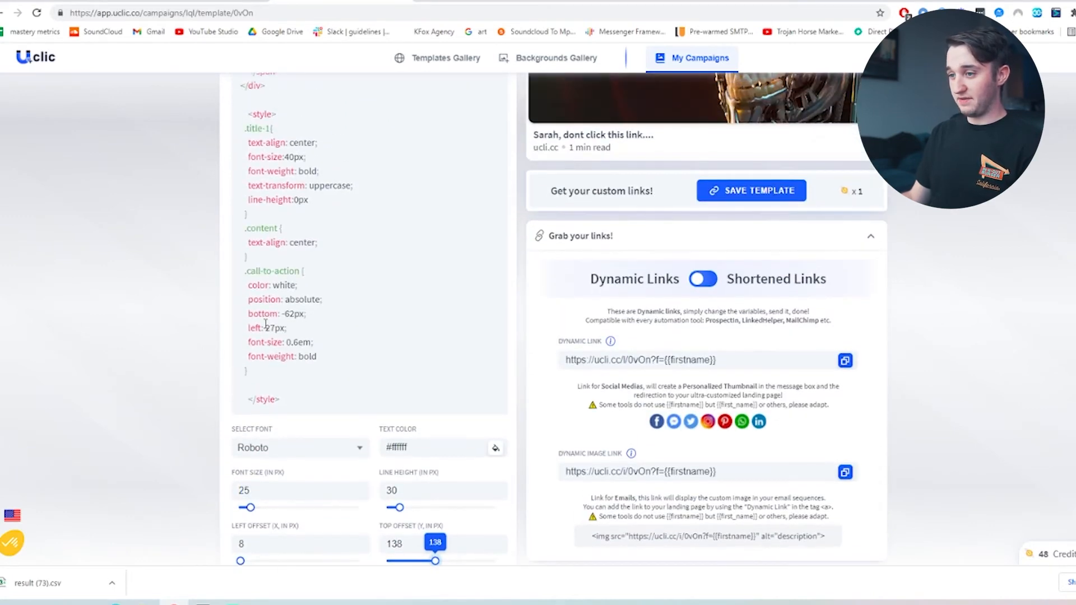
drag(300, 396, 317, 257)
click(316, 258)
scroll(324, 258, up, 3)
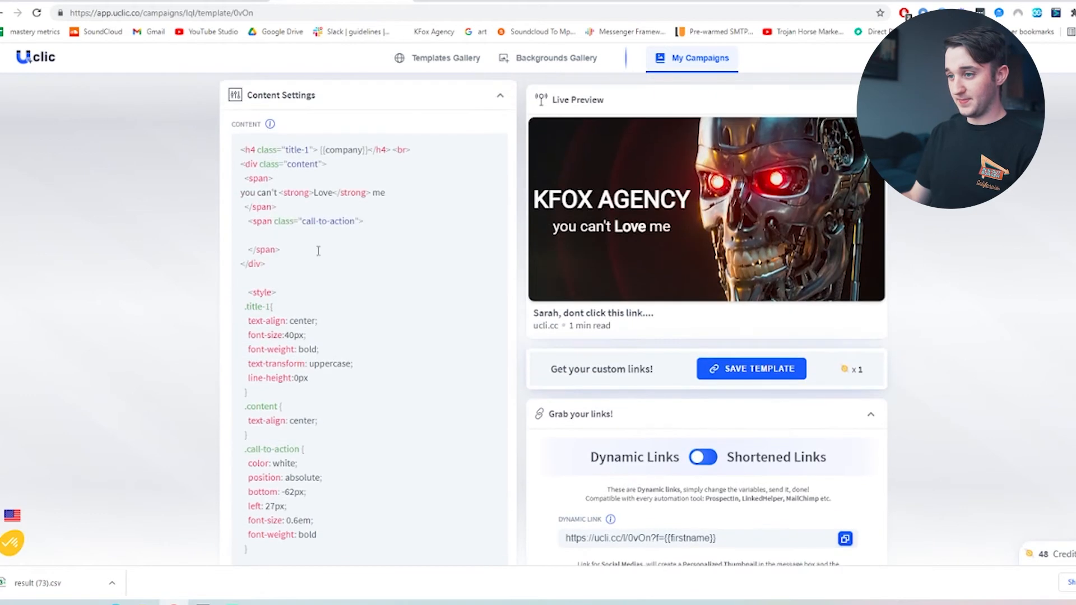
mouse_move(278, 193)
mouse_down()
mouse_move(229, 199)
mouse_move(262, 192)
mouse_up()
click(275, 192)
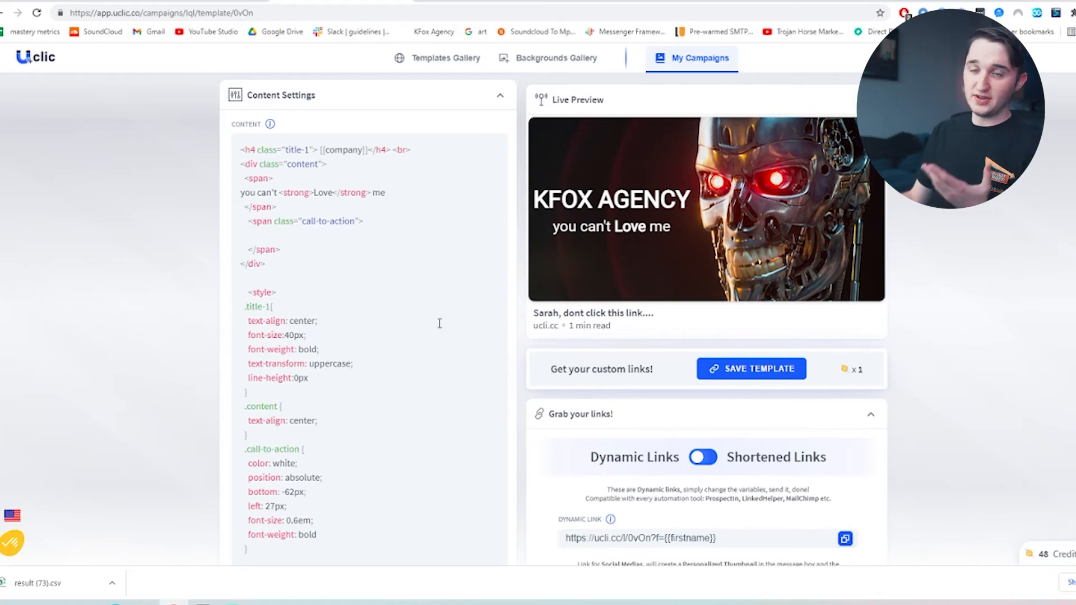
Step: Review the dynamic link's {{firstname}} variable and copy the dynamic link for social media
scroll(439, 324, down, 2)
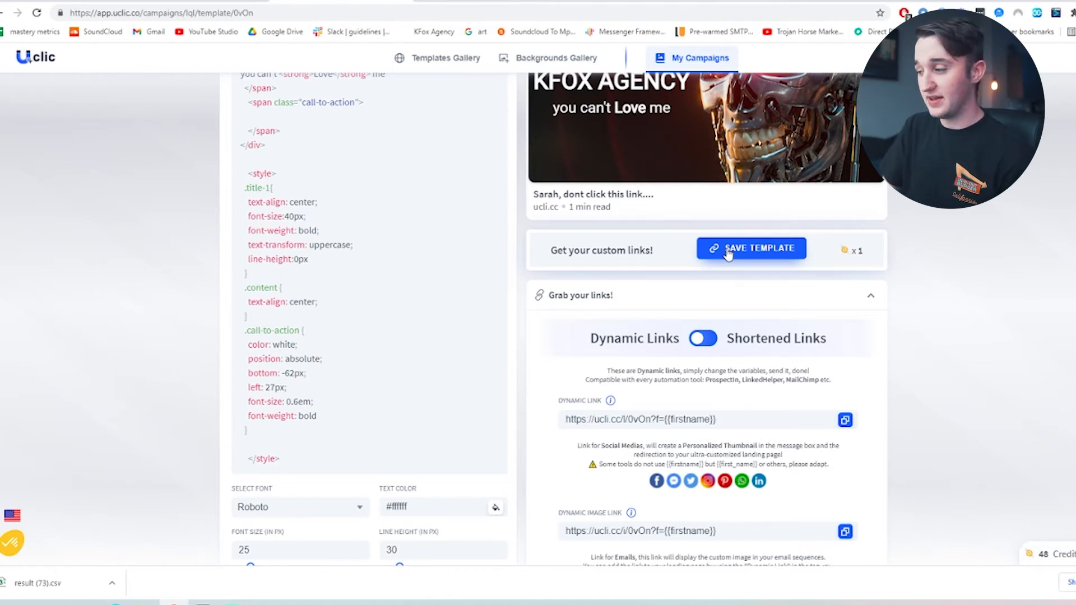
scroll(631, 281, down, 2)
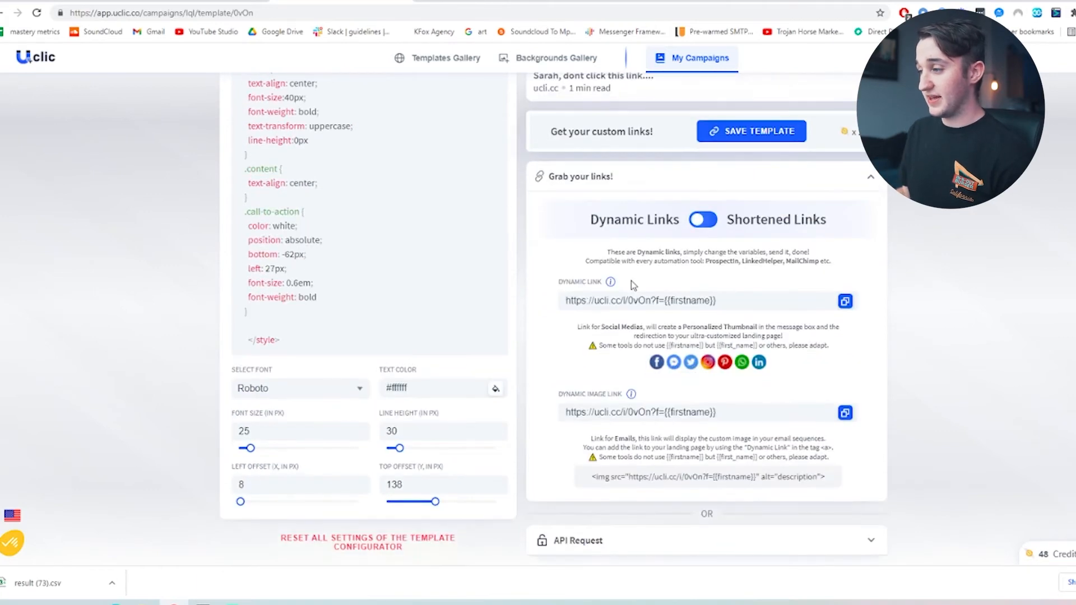
drag(744, 300, 661, 301)
click(728, 303)
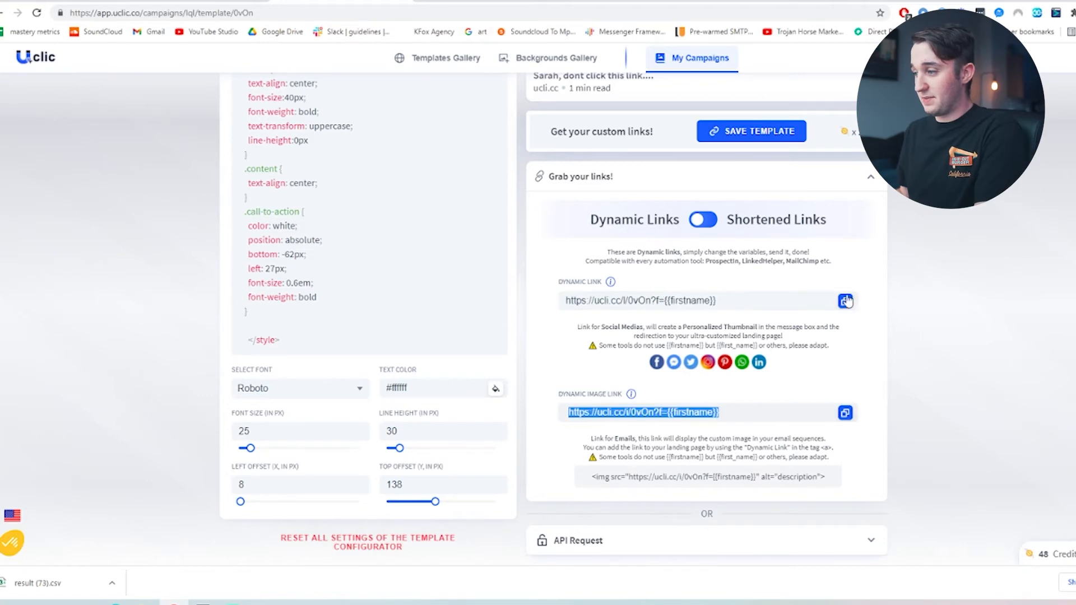
click(846, 301)
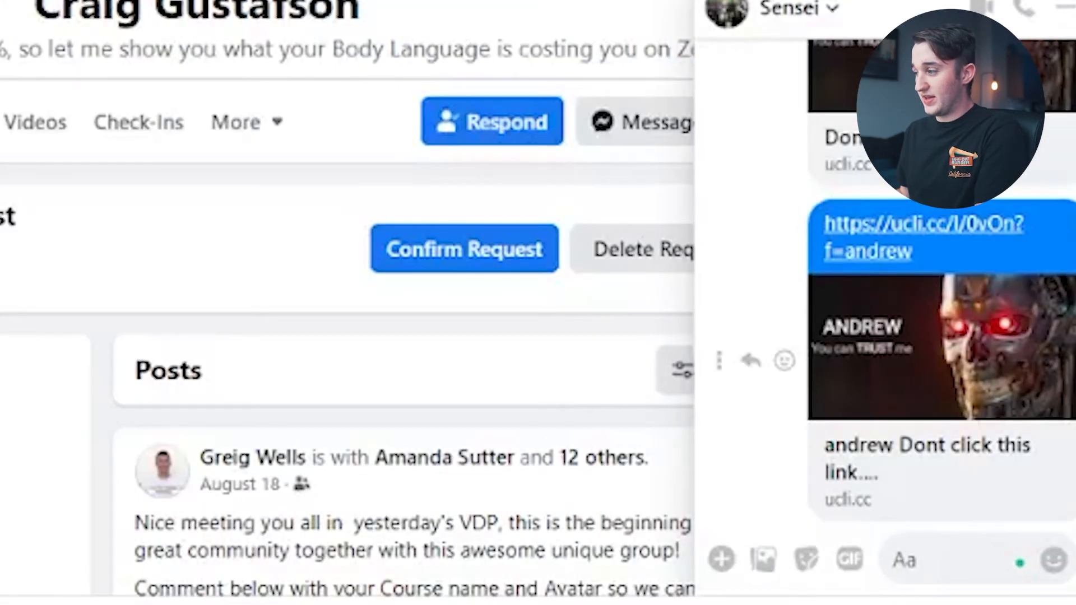
Step: Switch to Facebook, paste the dynamic link into a recent Messenger chat and remove its {{firstname}} placeholder
click(1071, 2)
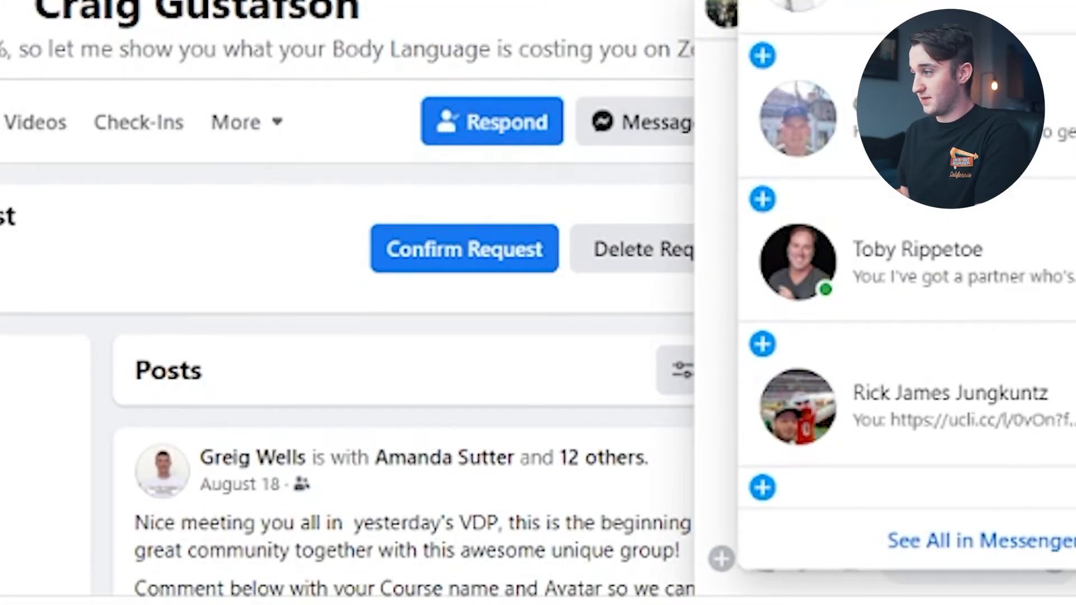
click(759, 57)
key(ctrl+v)
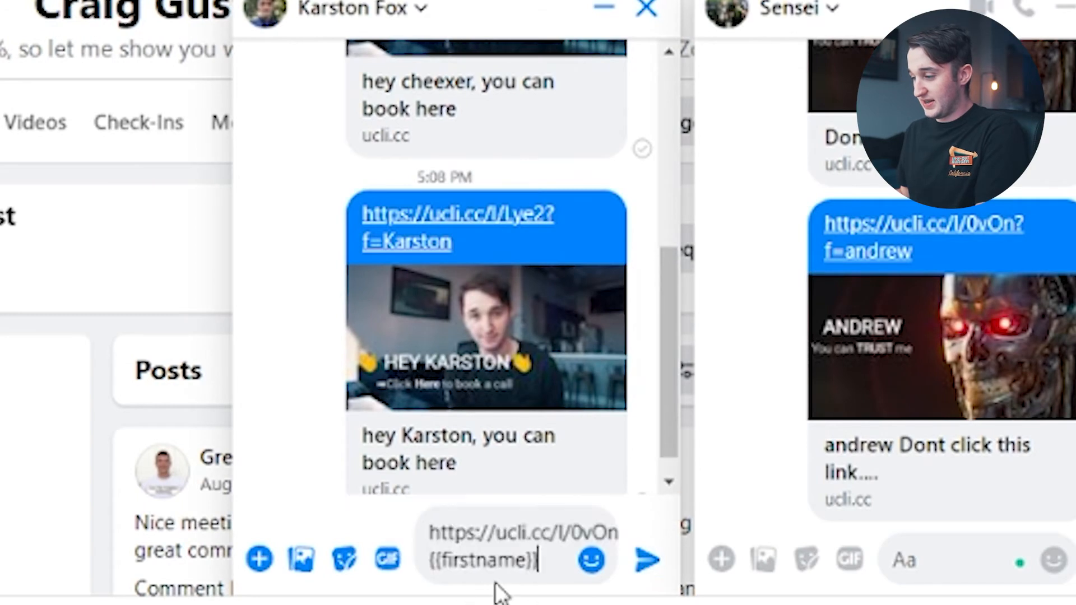
key(BackSpace)
key(BackSpace)
key(BackSpace)
key(BackSpace)
key(BackSpace)
key(BackSpace)
key(BackSpace)
key(BackSpace)
key(BackSpace)
key(BackSpace)
key(BackSpace)
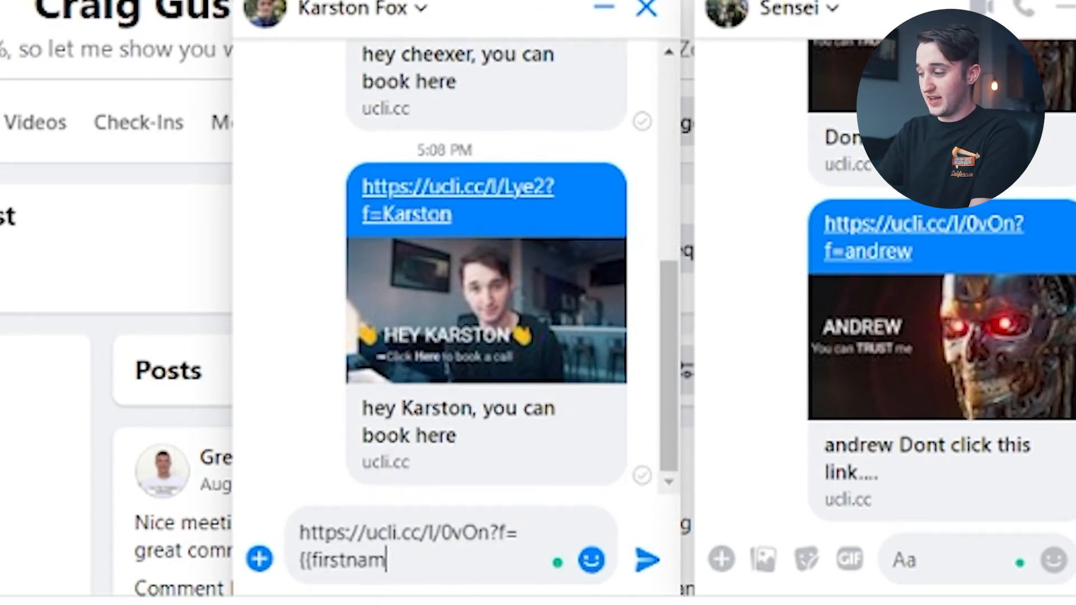
key(BackSpace)
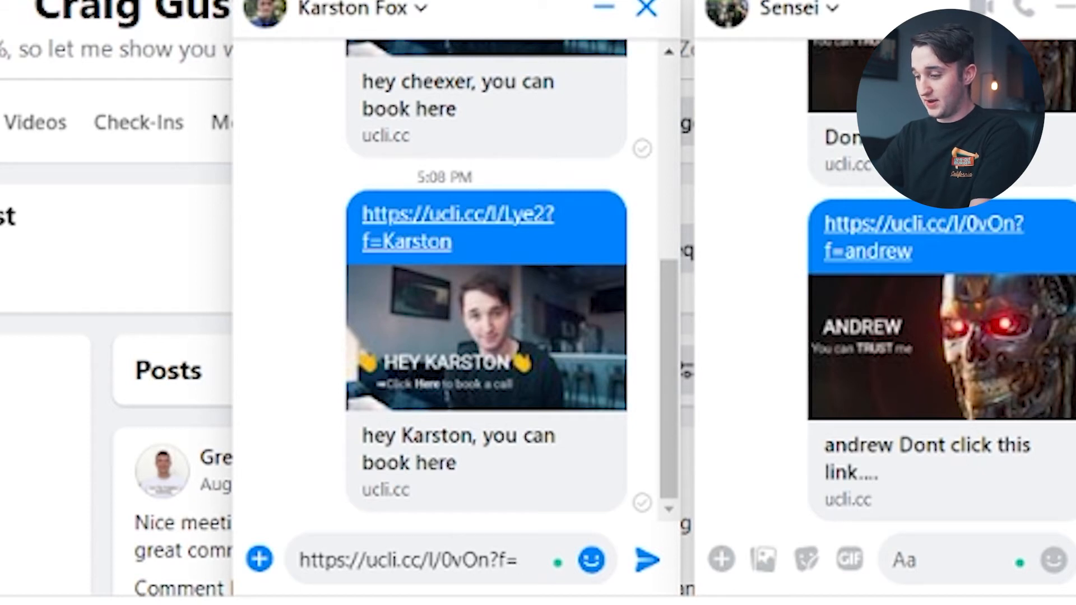
text(KArst)
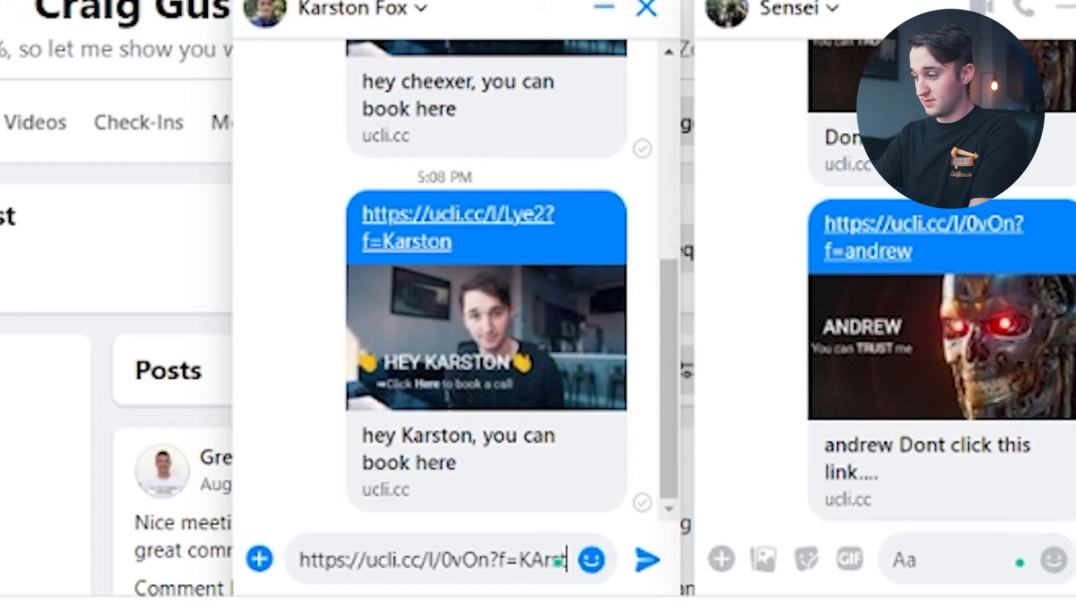
key(BackSpace)
key(BackSpace)
key(BackSpace)
key(BackSpace)
key(BackSpace)
Step: Complete the link's f= value with a sample first name in capitals and send the message
text(BOB)
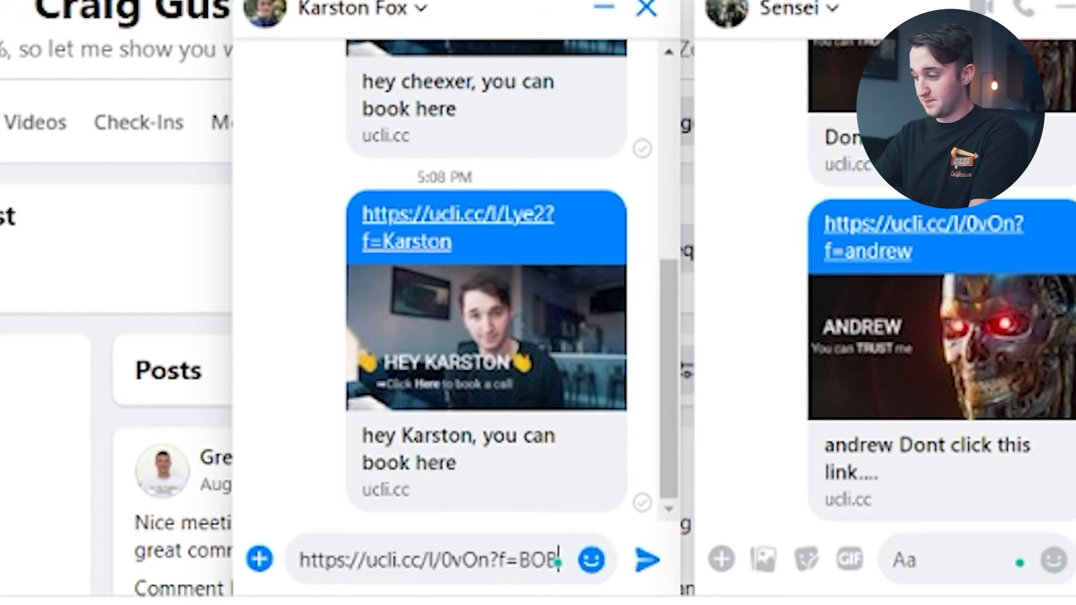
key(Return)
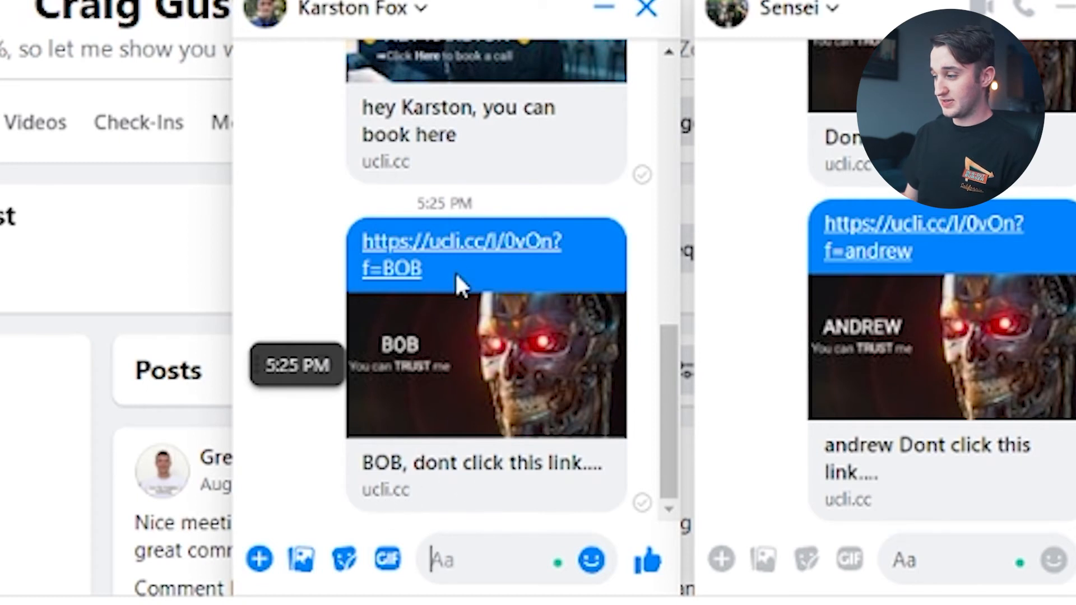
Step: Open the sent link and look through the personalized landing page, including its headline, closing section and booking calendar
click(414, 262)
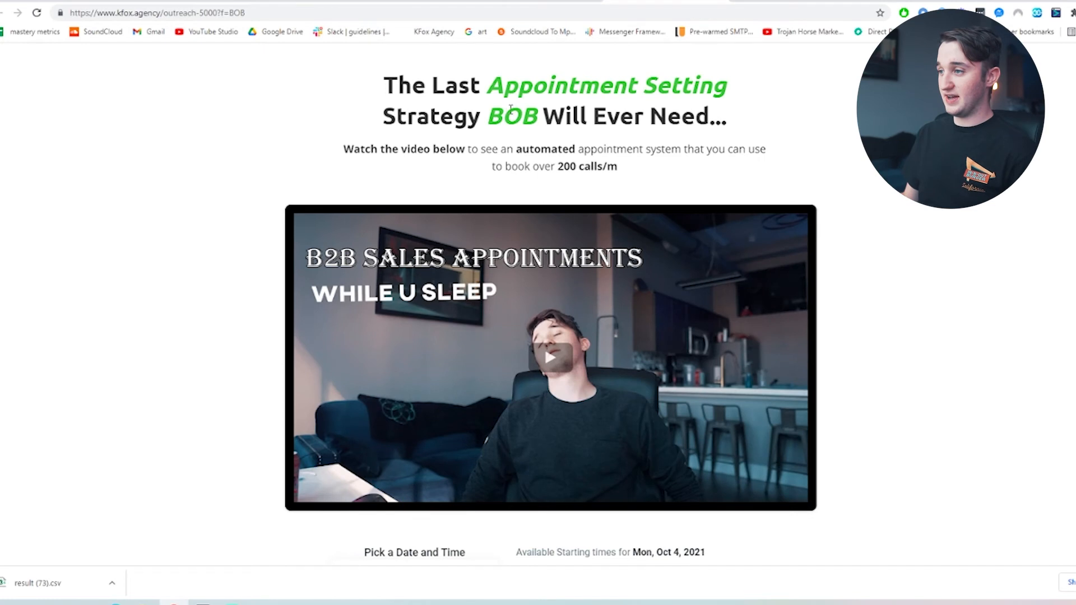
scroll(620, 219, down, 15)
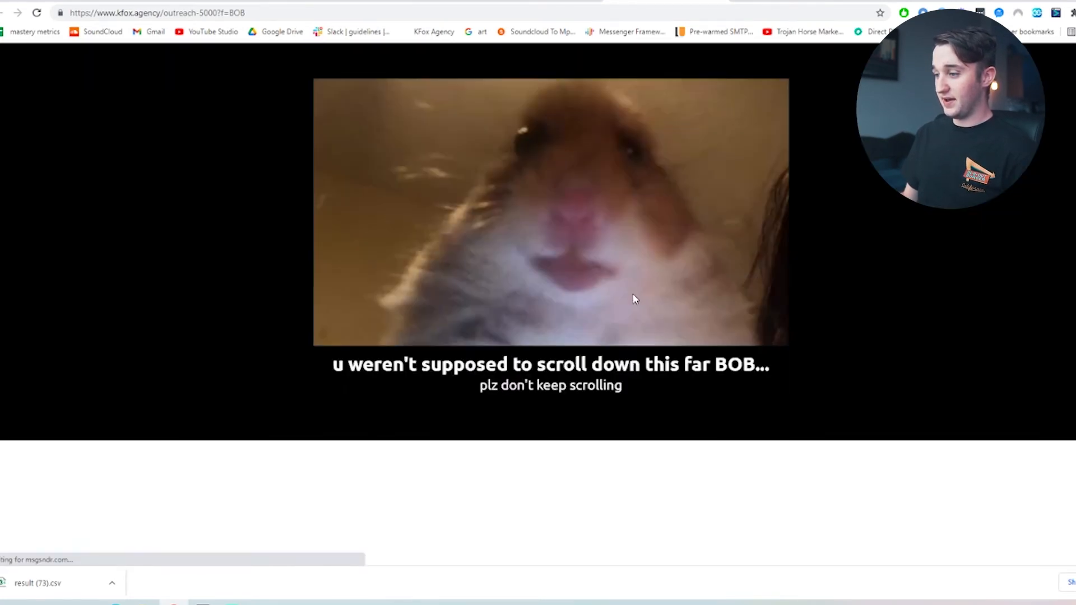
scroll(504, 329, up, 15)
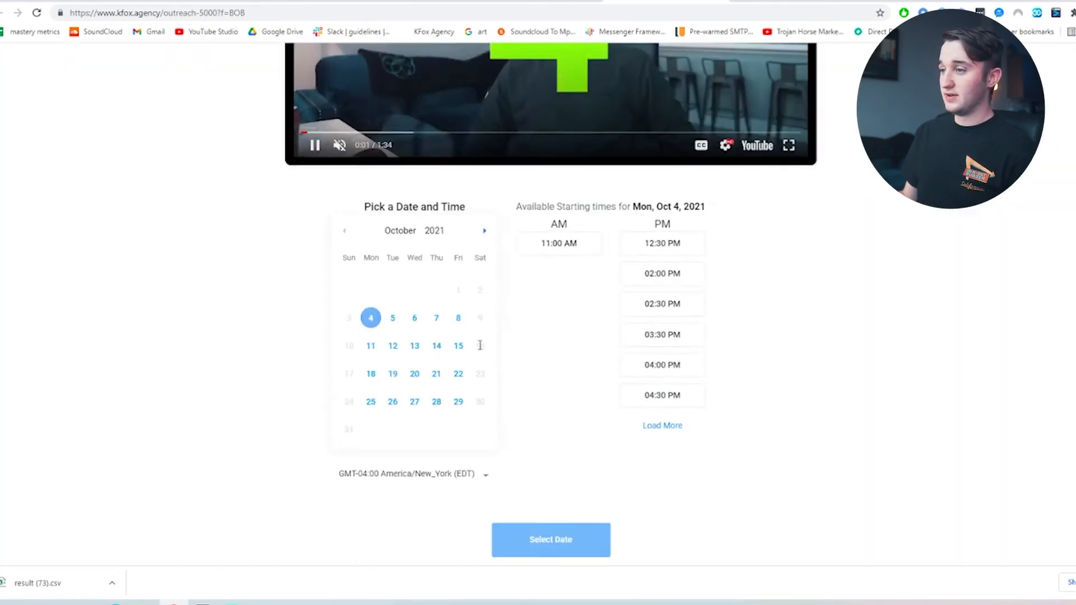
click(319, 491)
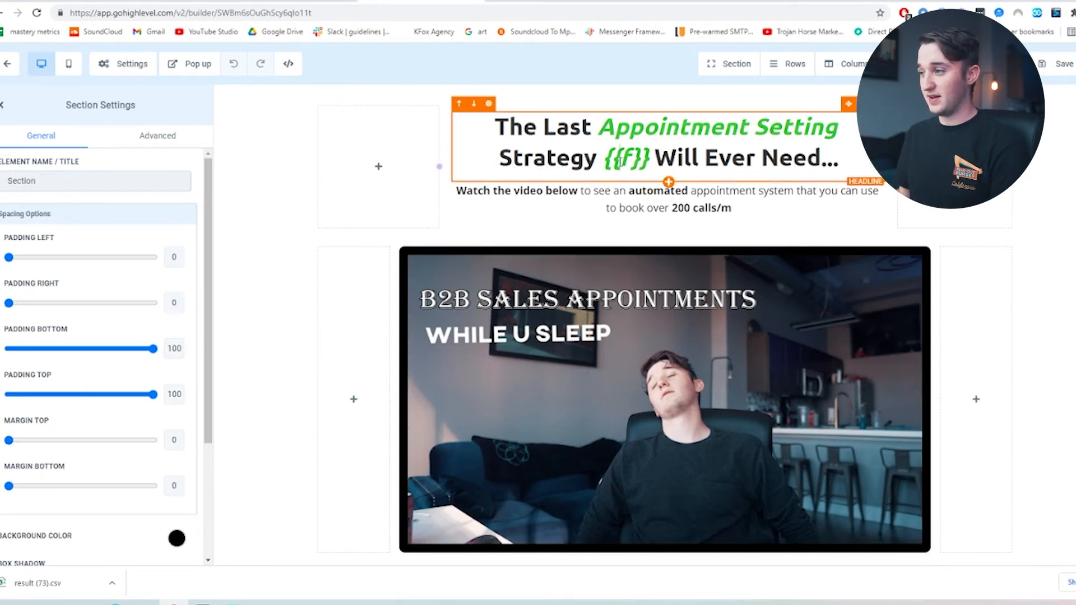
Step: Examine the {{f}} variable within the landing page headline
drag(615, 160, 598, 160)
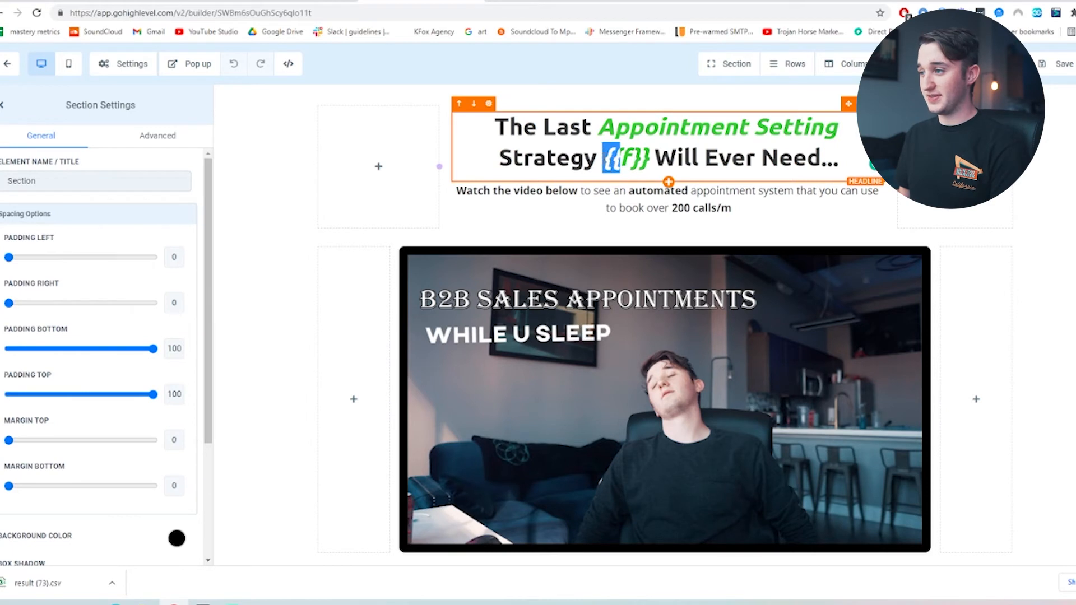
click(632, 157)
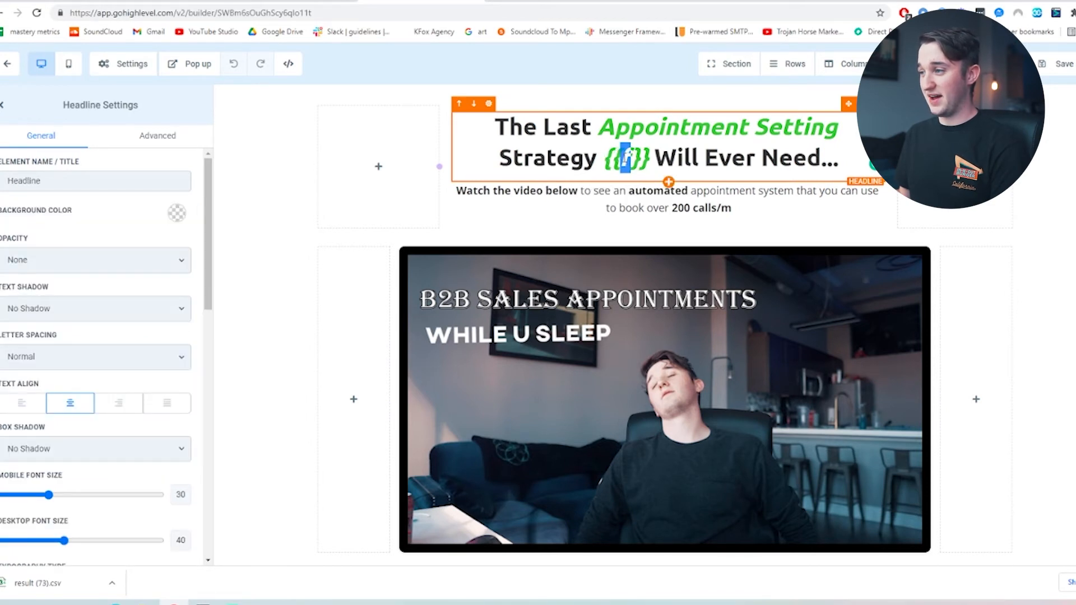
click(621, 162)
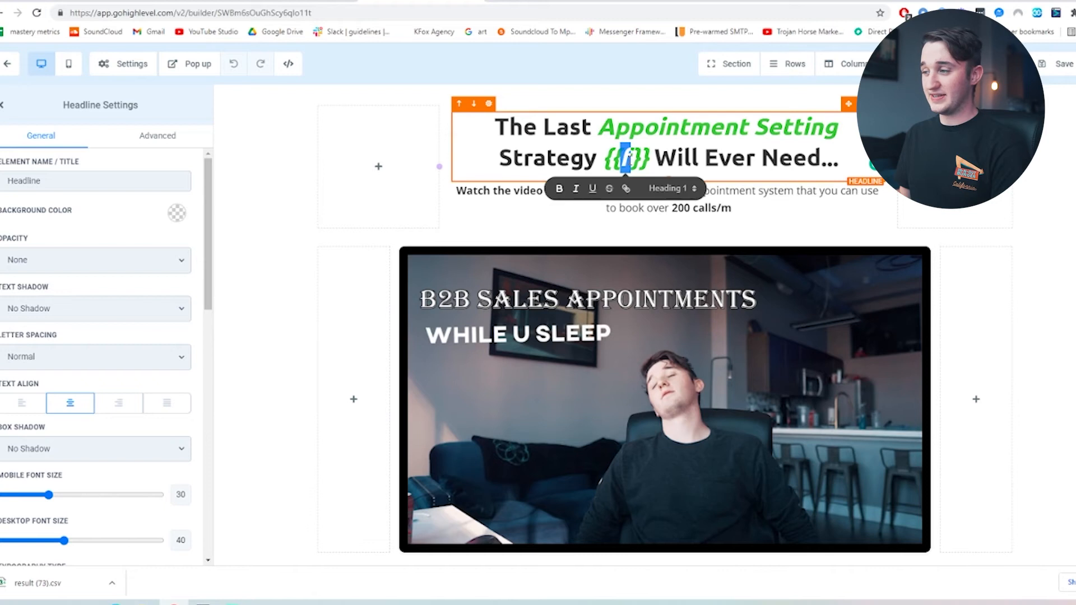
Step: Append the custom variable {{ABC}} to the end of the landing page headline and save the page
click(834, 164)
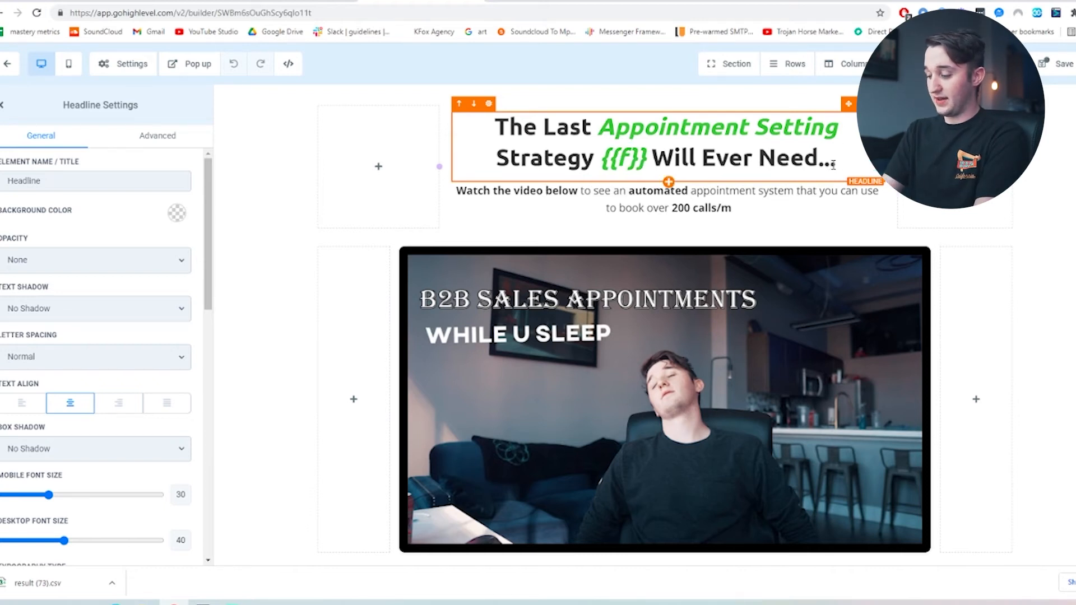
text({{)
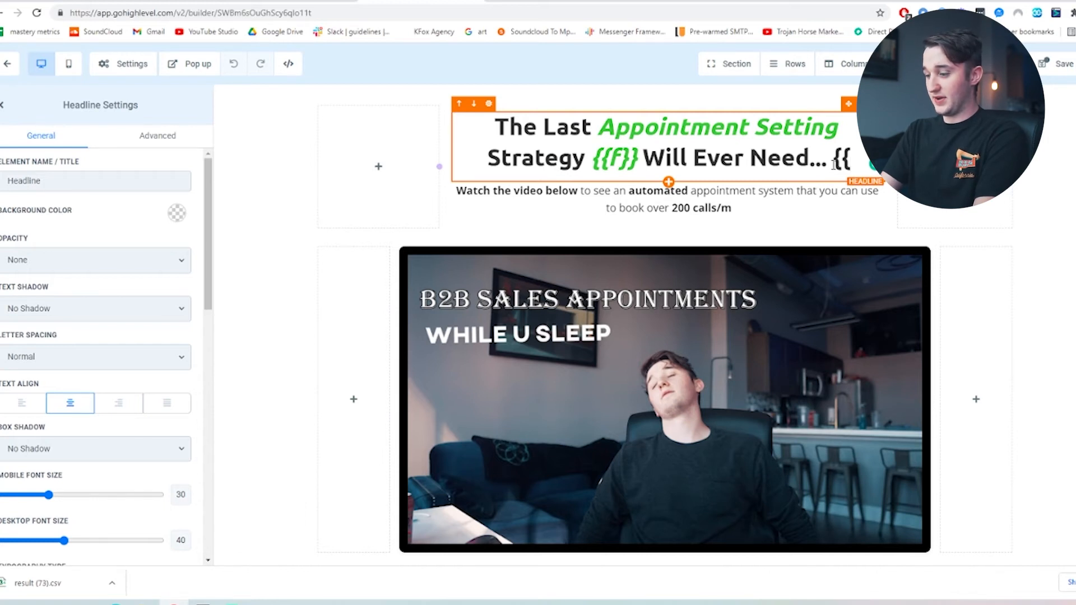
text(ABC)
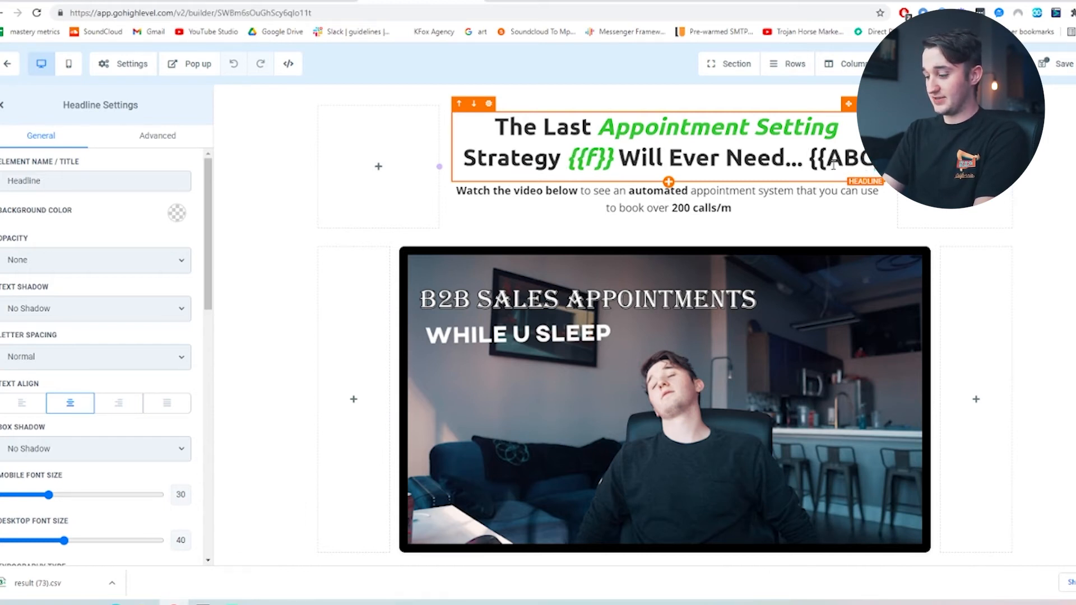
text(})
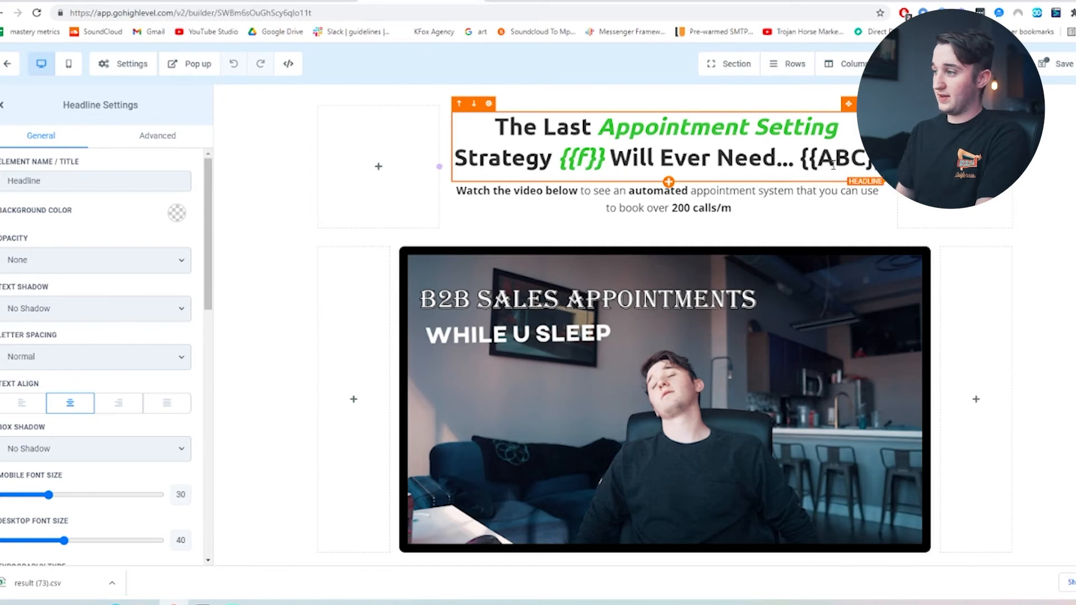
click(753, 206)
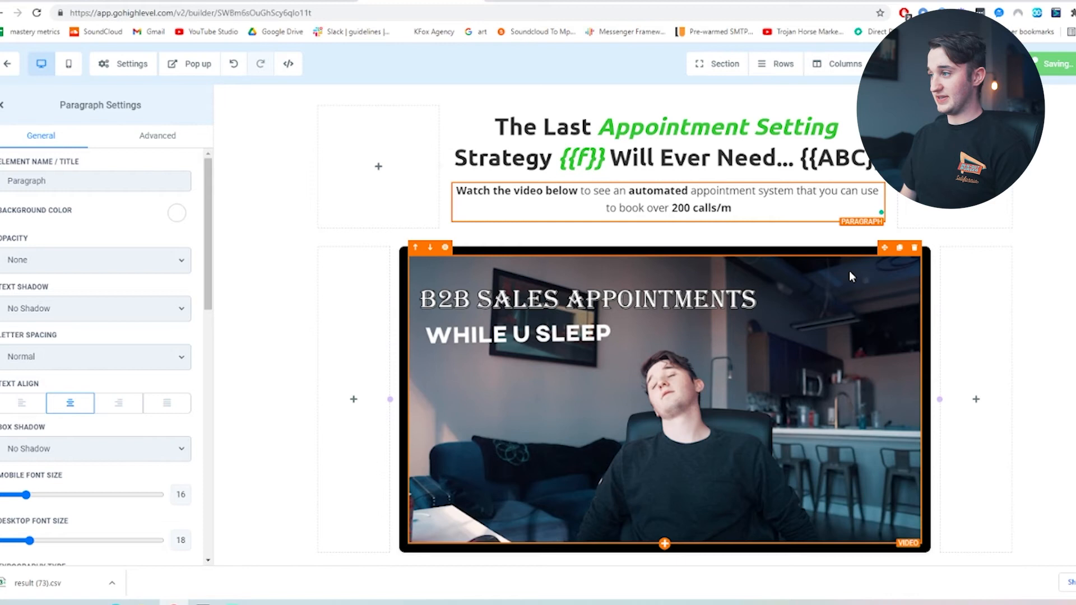
Step: Switch to Facebook, open the personalized link in the second Messenger chat and examine the landing page address with its f= value
click(508, 3)
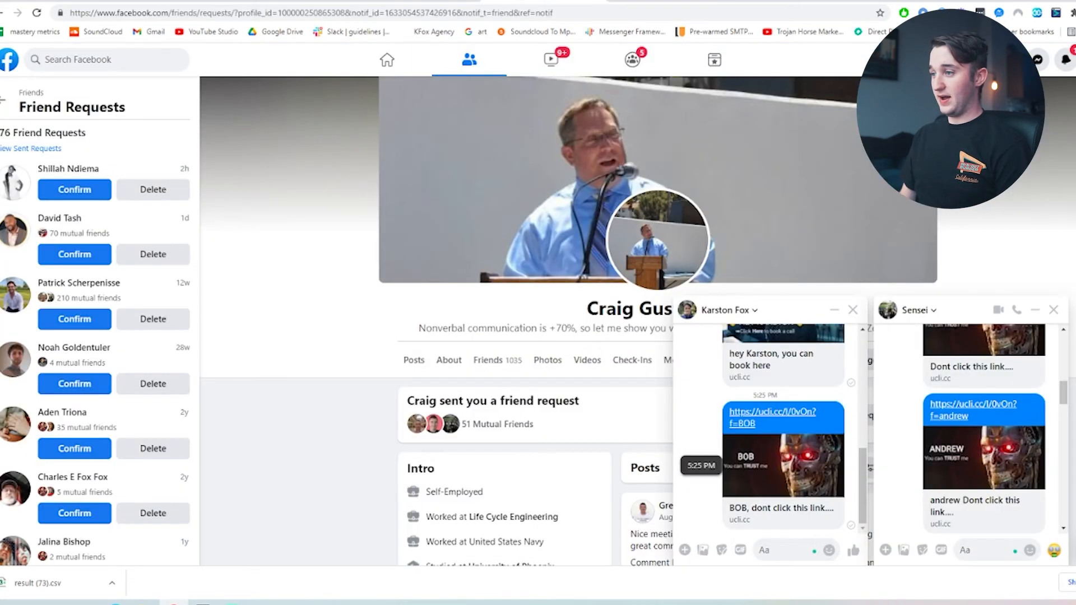
click(954, 405)
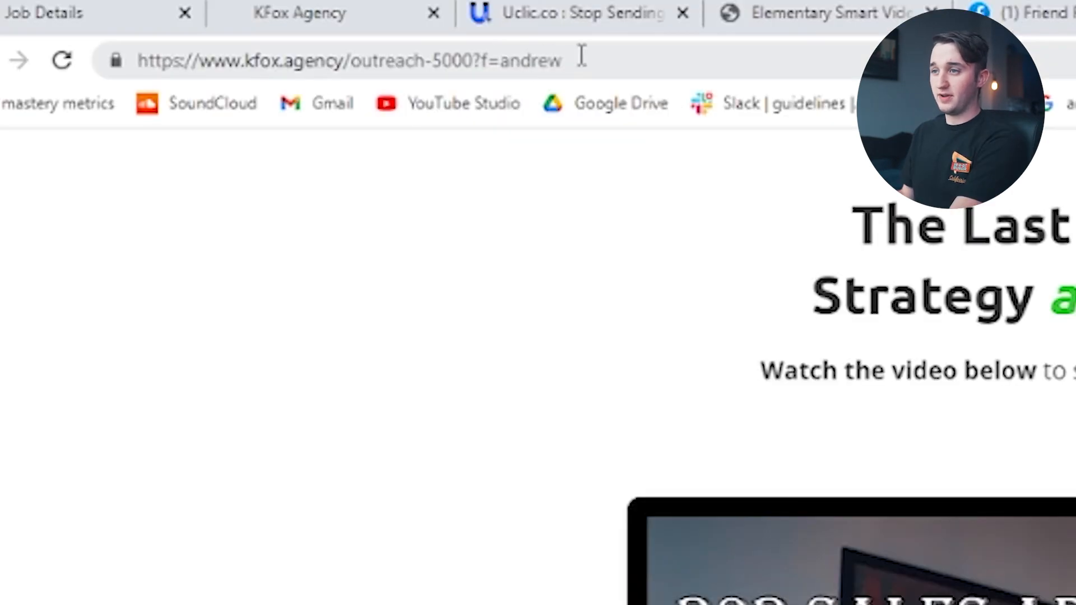
drag(565, 59, 531, 60)
drag(172, 59, 478, 61)
Step: Replace the f parameter in the landing page address with ABC=XYZ and load the page
click(481, 61)
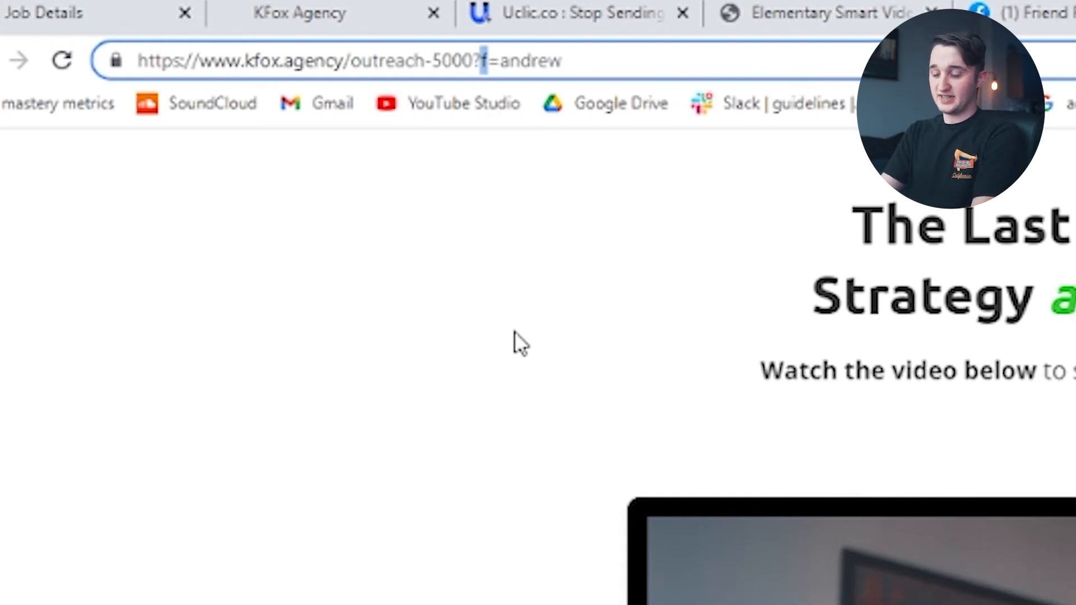
text(AB)
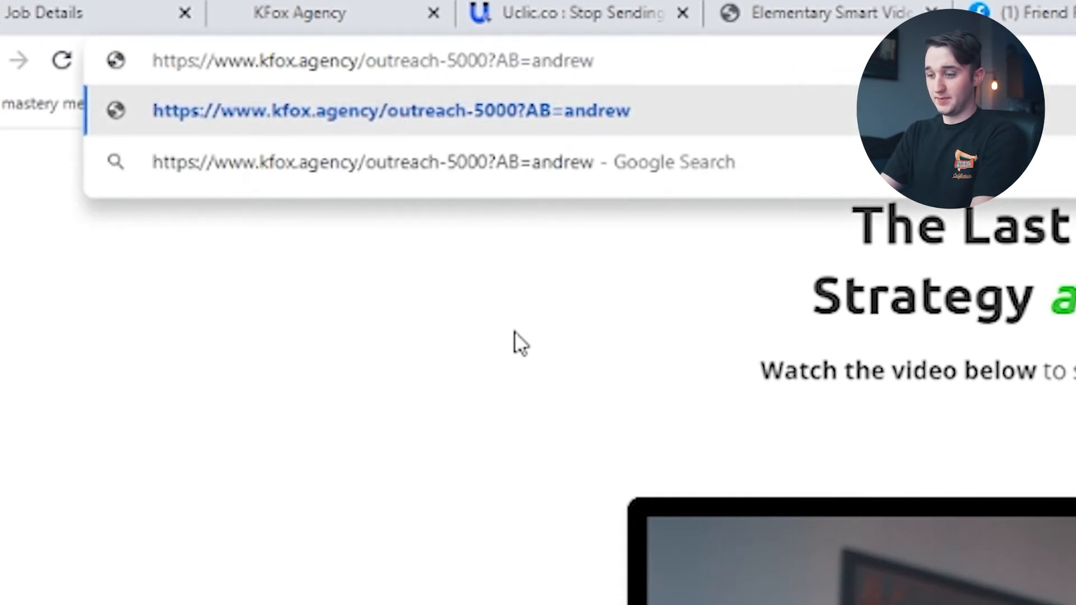
text(C)
click(640, 64)
drag(640, 63, 548, 72)
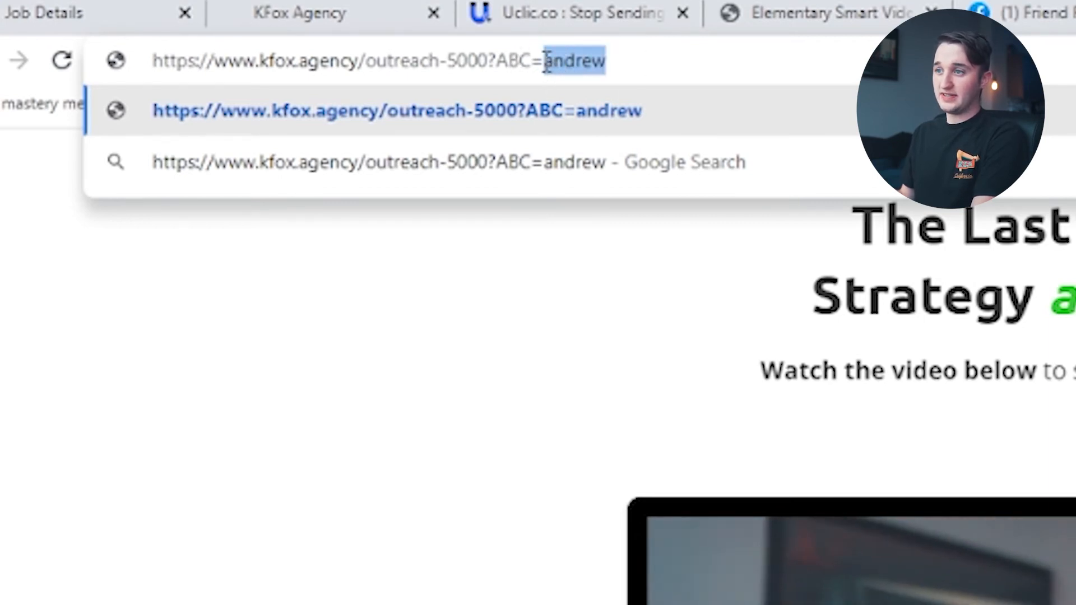
text(XYZ)
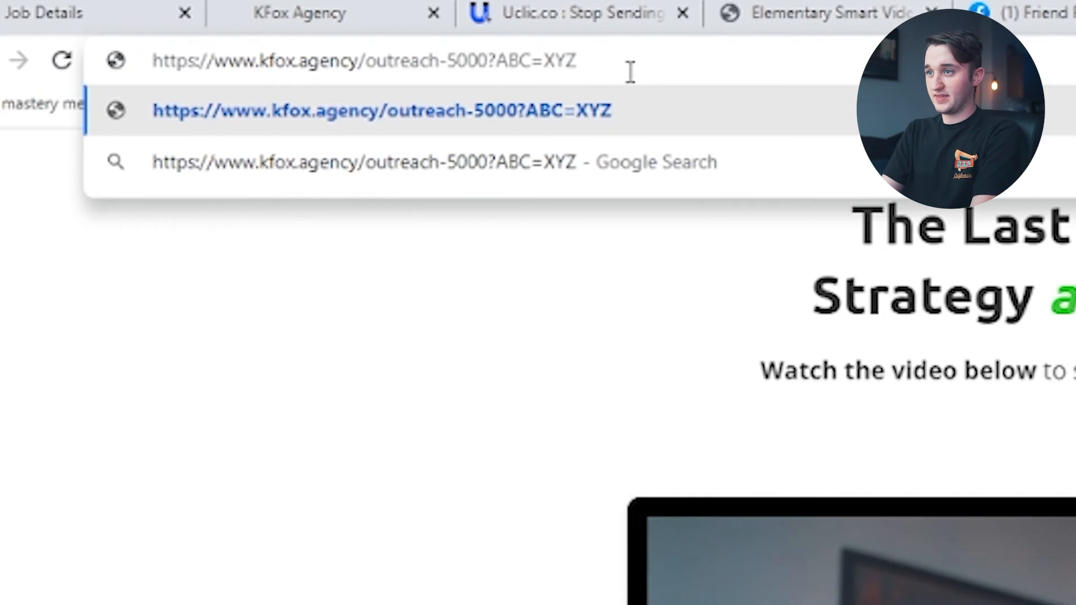
key(Return)
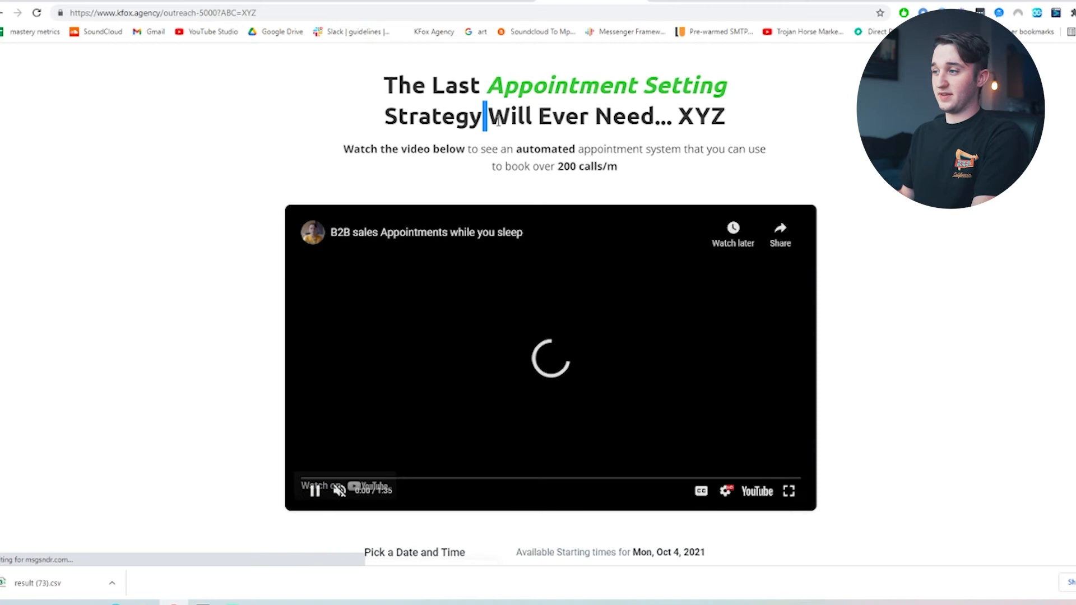
Step: Check the custom variable's text in the headline, set the address's ABC value to LOVE_Cheese and load the page
double_click(685, 116)
drag(258, 12, 243, 13)
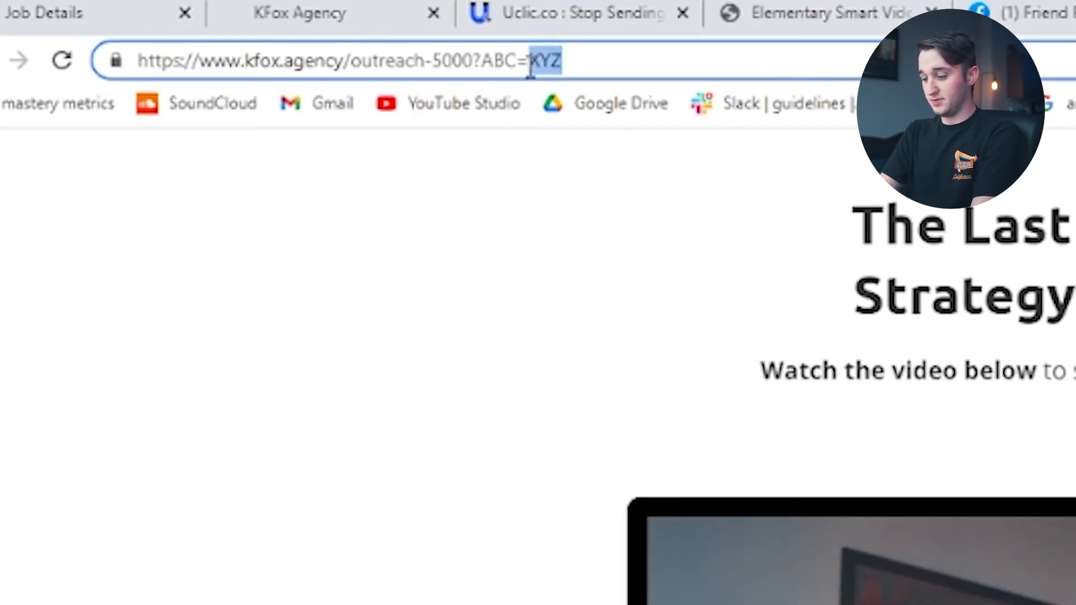
text(LOVE)
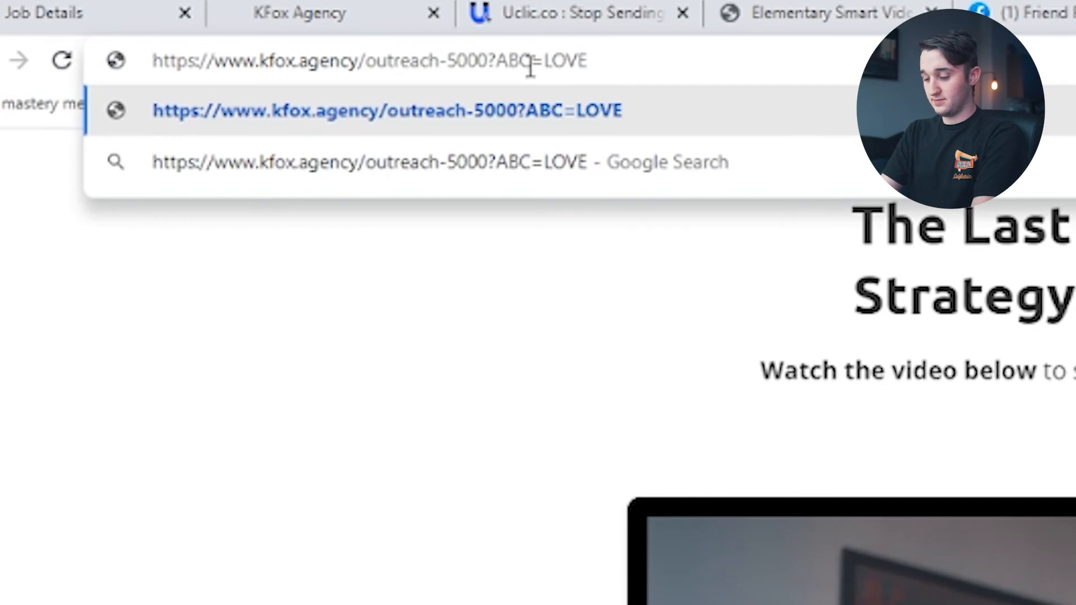
text(_)
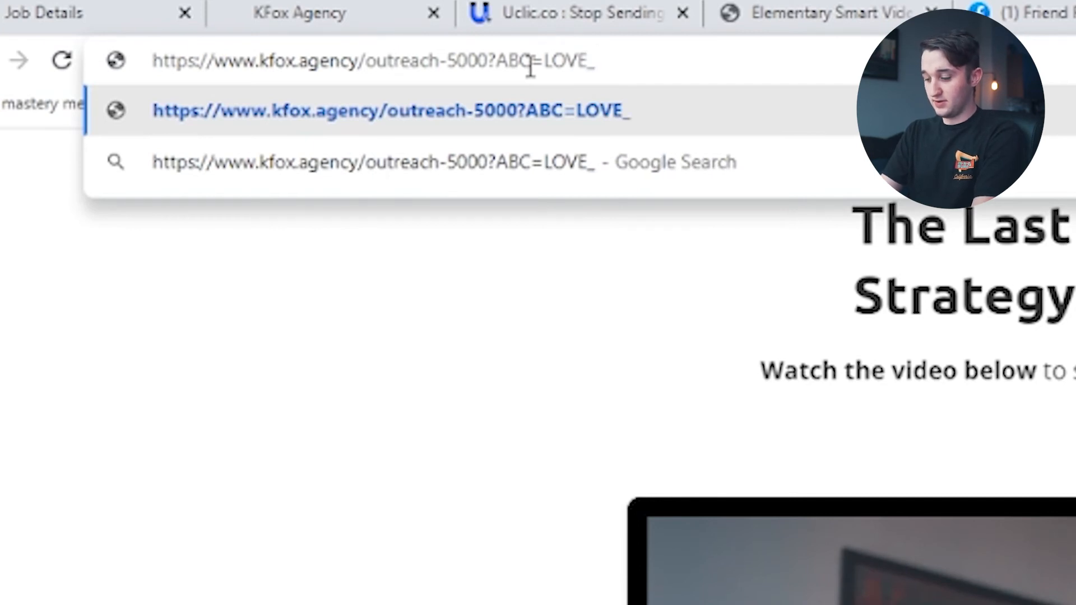
text(Cheese)
key(Return)
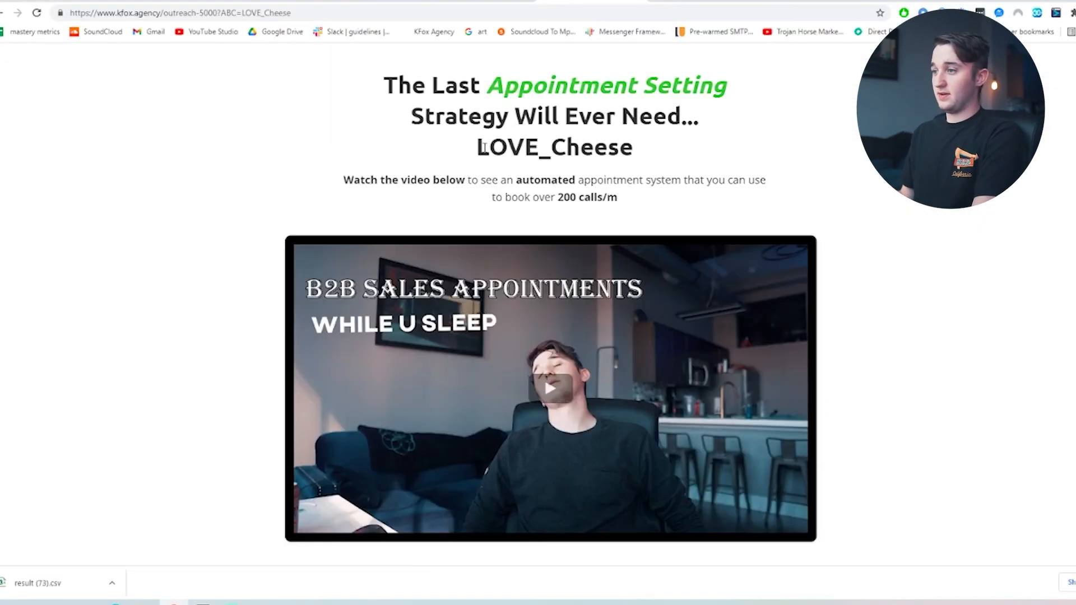
Step: Return to the GoHighLevel page builder and review the {{ABC}} variable in the headline
drag(1065, 367, 1075, 367)
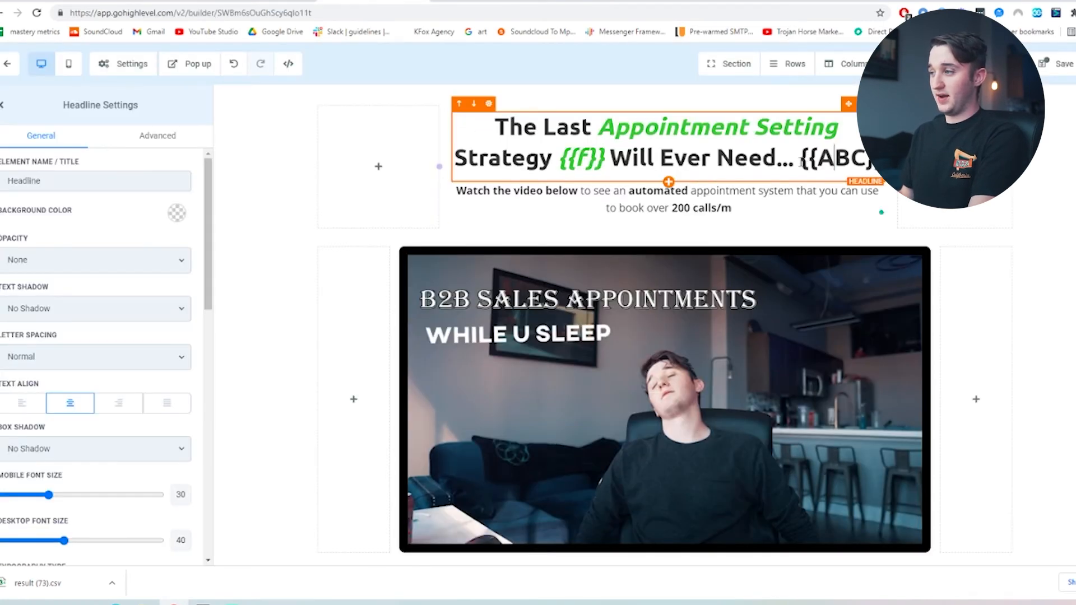
drag(800, 159, 877, 159)
click(851, 159)
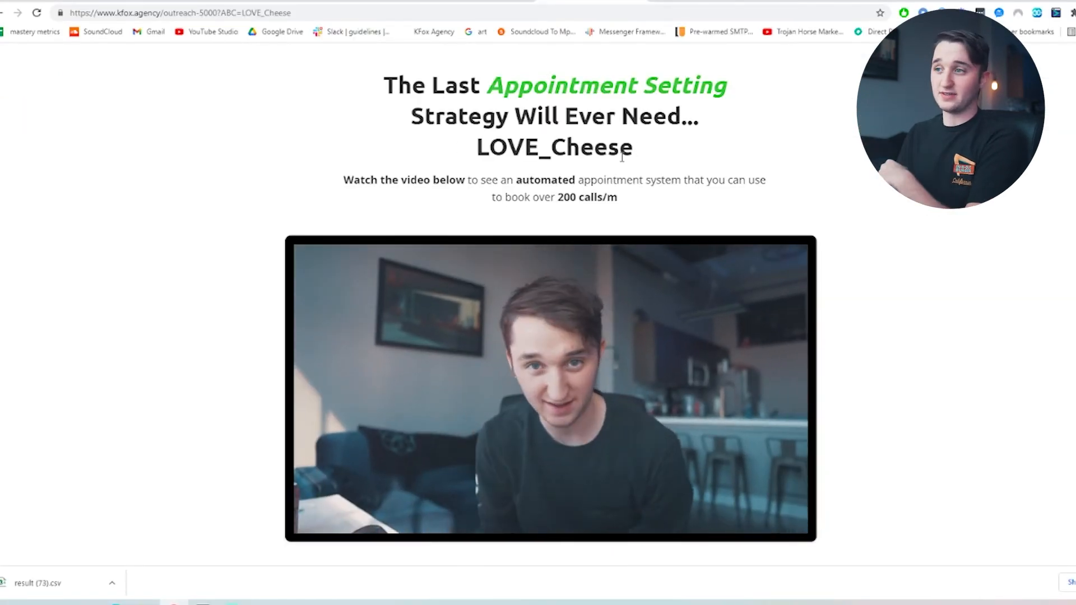
Step: Open the sent link from the first Messenger chat and compare its f= address parameter with {{f}} in the builder's headline
right_click(621, 153)
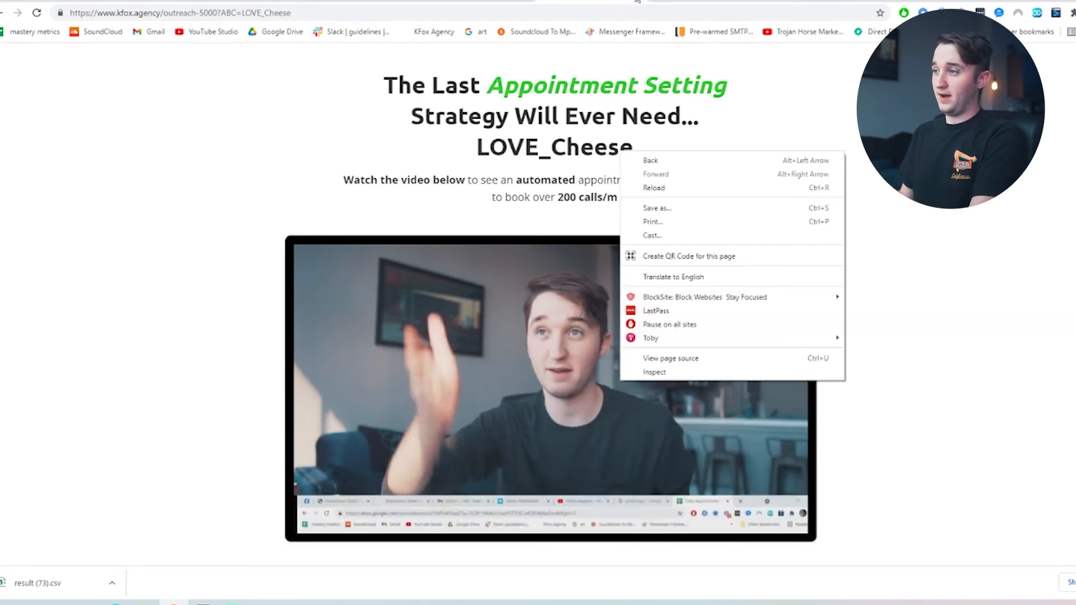
click(749, 408)
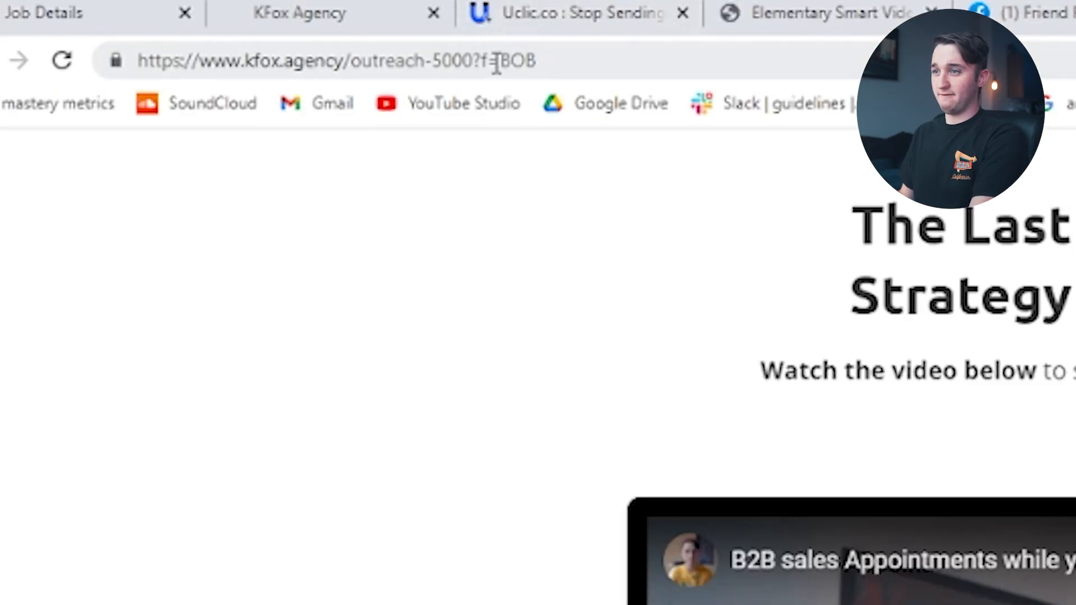
drag(481, 60, 489, 56)
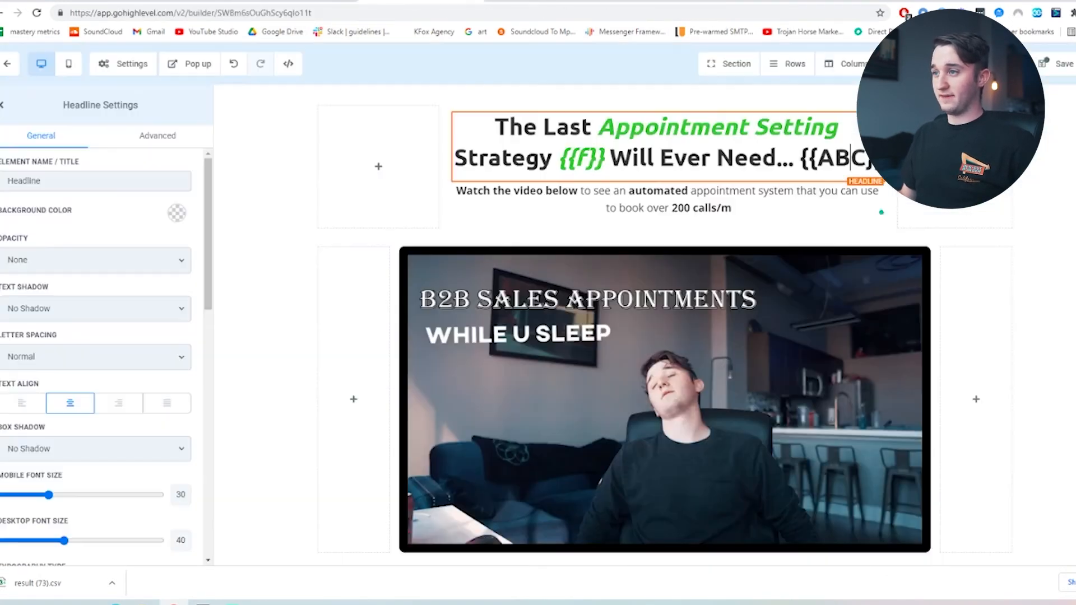
drag(605, 160, 567, 160)
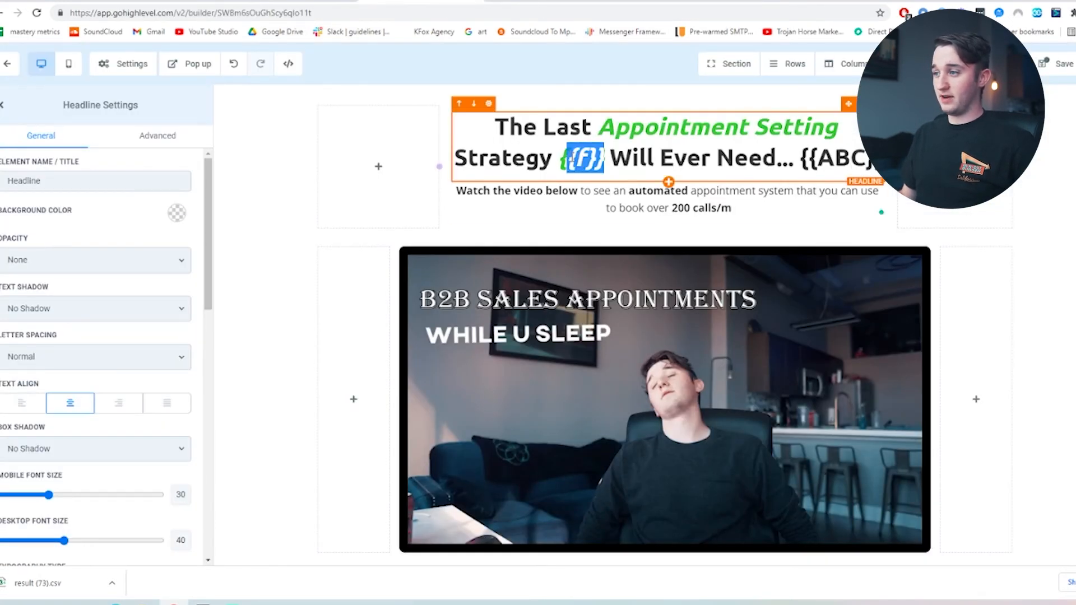
click(551, 160)
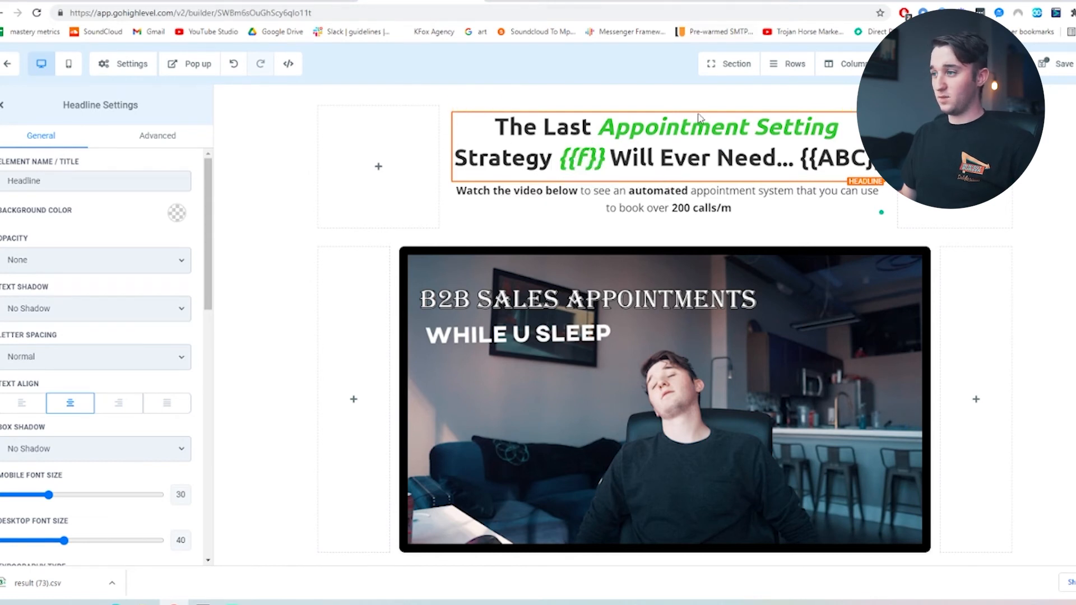
Step: Switch to the Uclic template and review its name variables and the {{firstname}} placeholder in the dynamic link
click(316, 2)
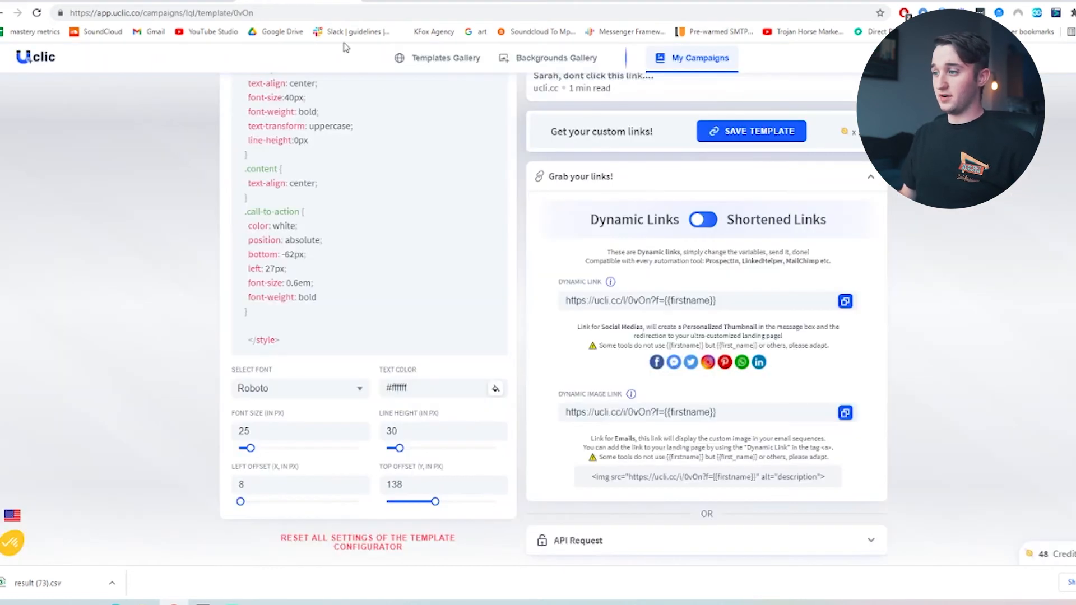
scroll(268, 177, up, 10)
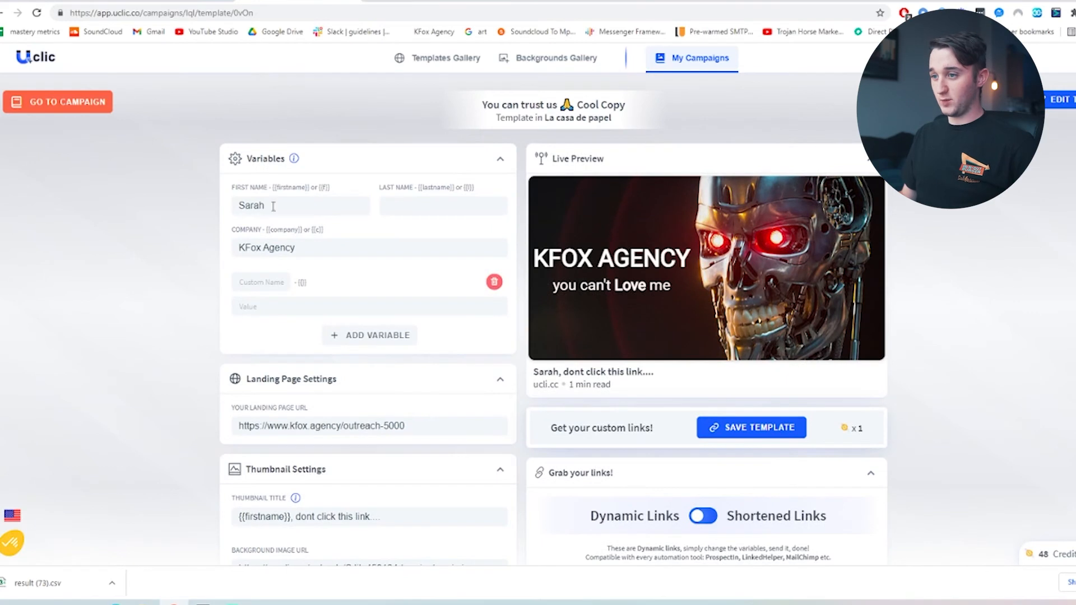
scroll(444, 255, down, 10)
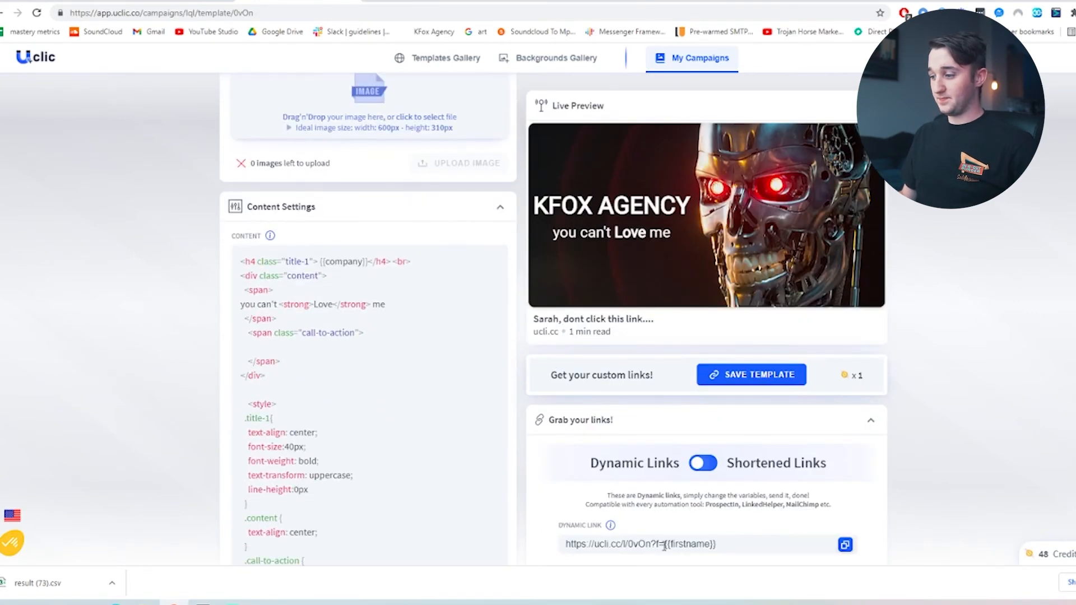
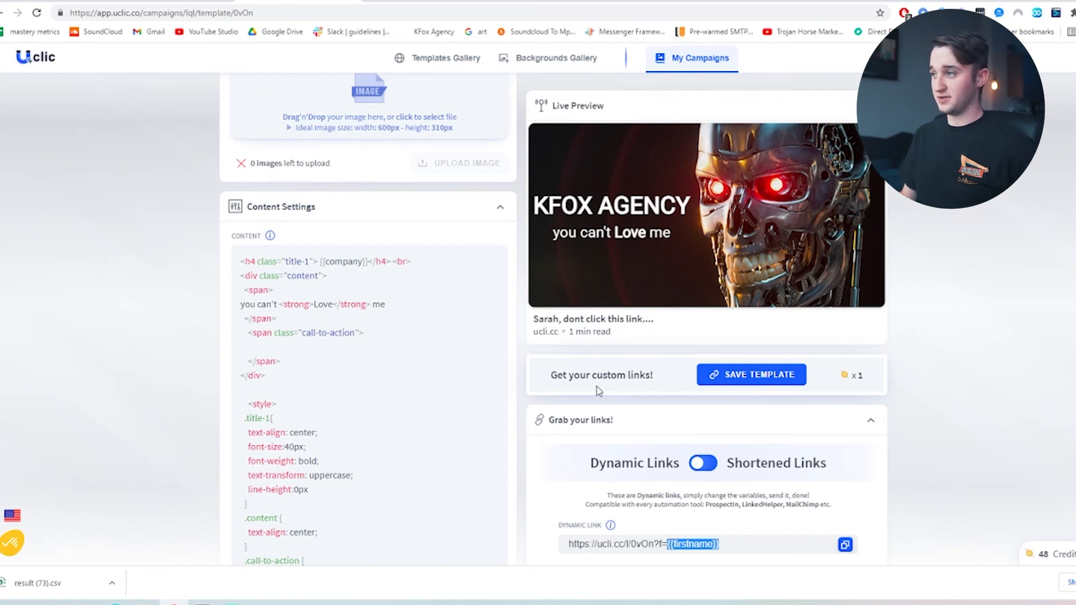
drag(620, 545, 724, 541)
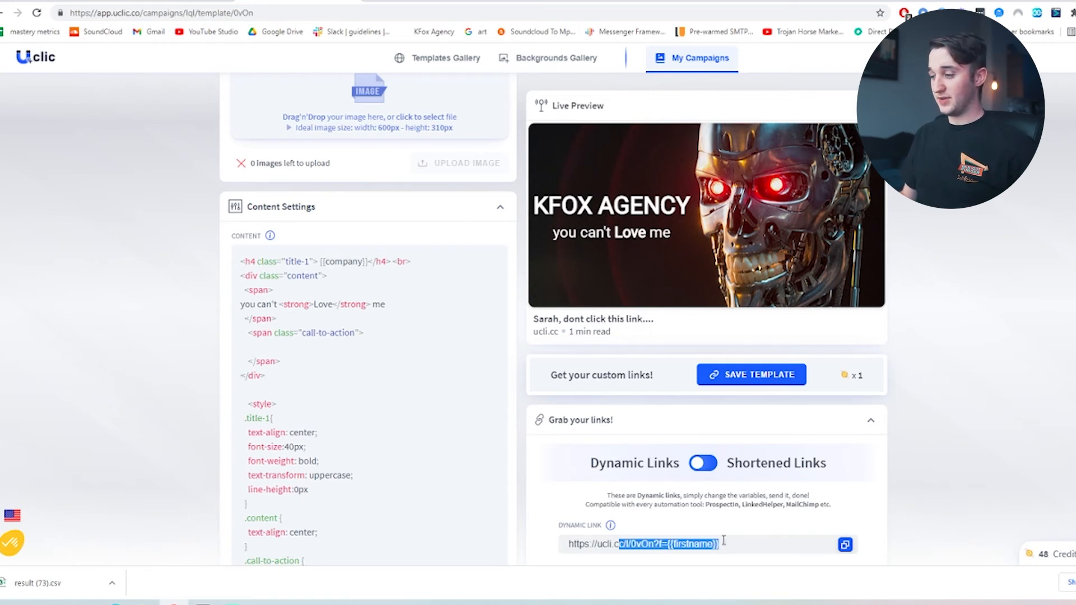
click(716, 545)
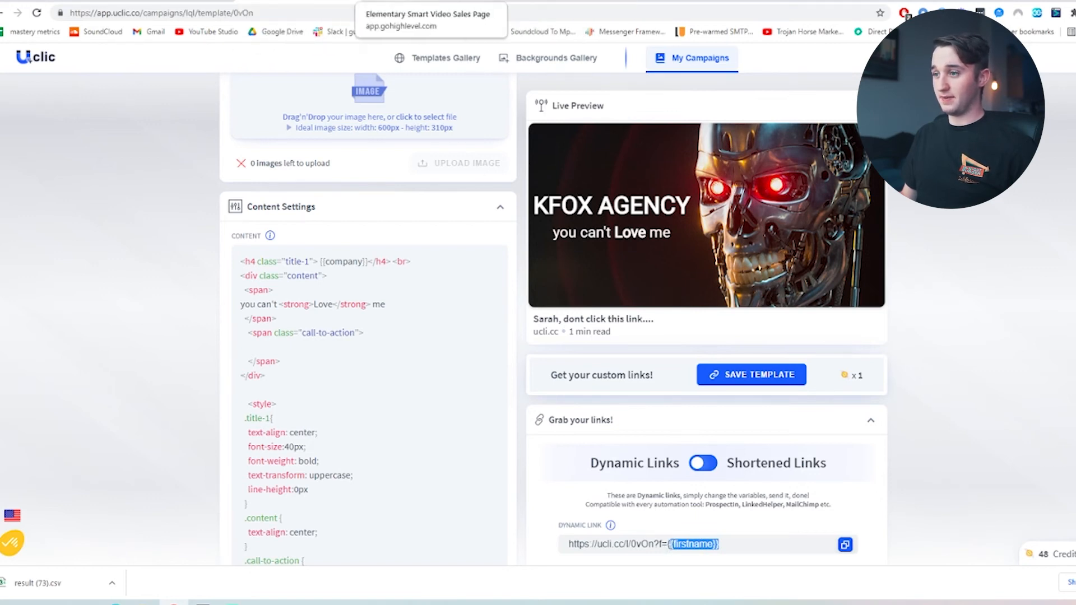
Step: Go back to the GoHighLevel page builder and recheck the {{f}} variable in the headline
click(420, 2)
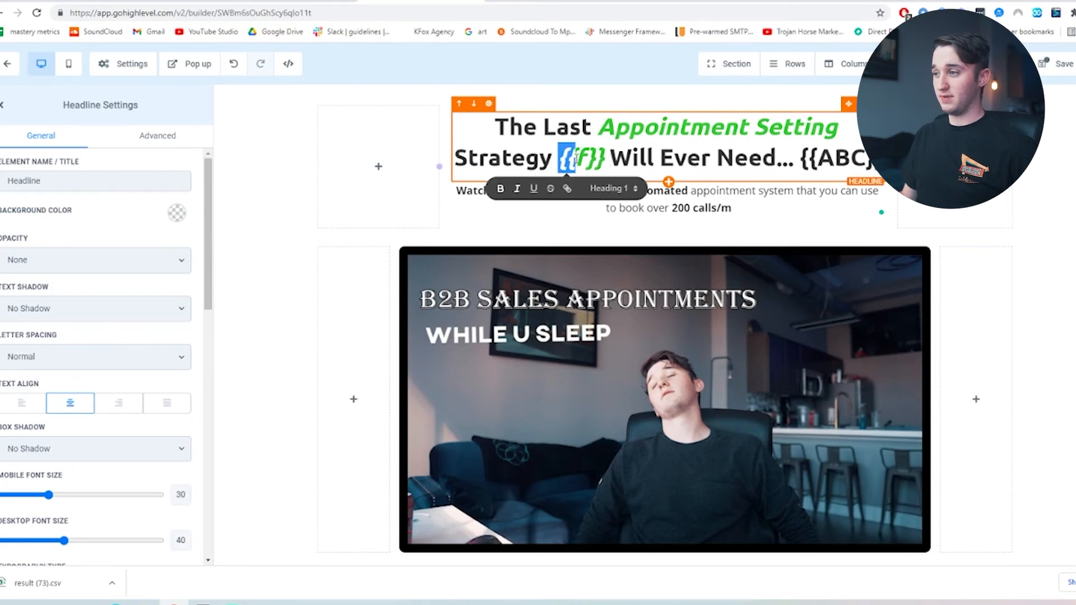
drag(576, 159, 595, 159)
key(ctrl+z)
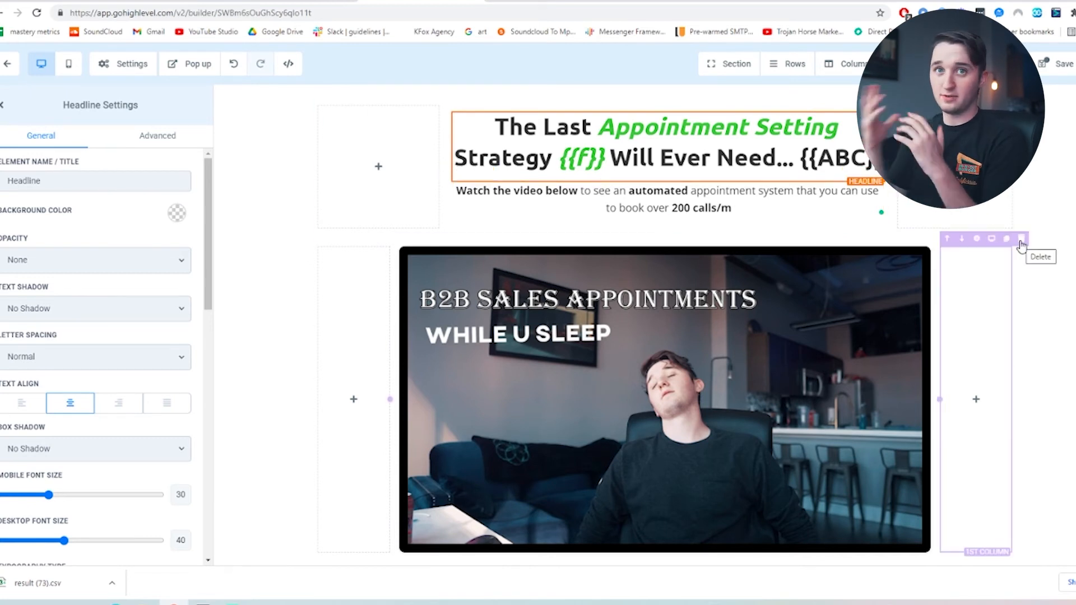
click(1072, 271)
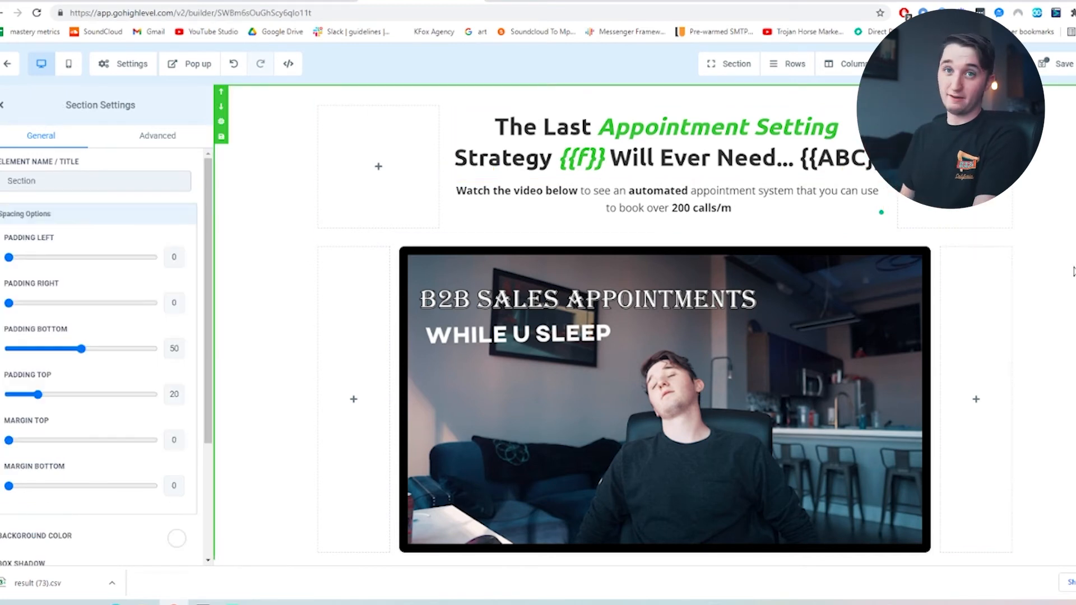
Step: Examine the {{f}} variables in the landing page's lower headlines, down to the sub headline above the booking calendar
scroll(1040, 276, down, 20)
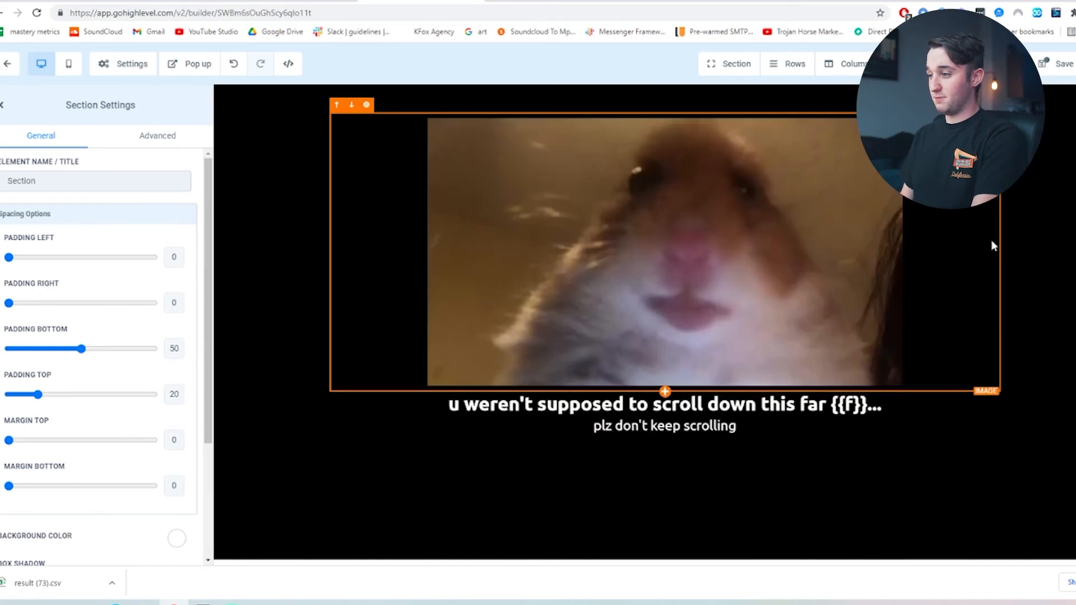
scroll(797, 293, up, 2)
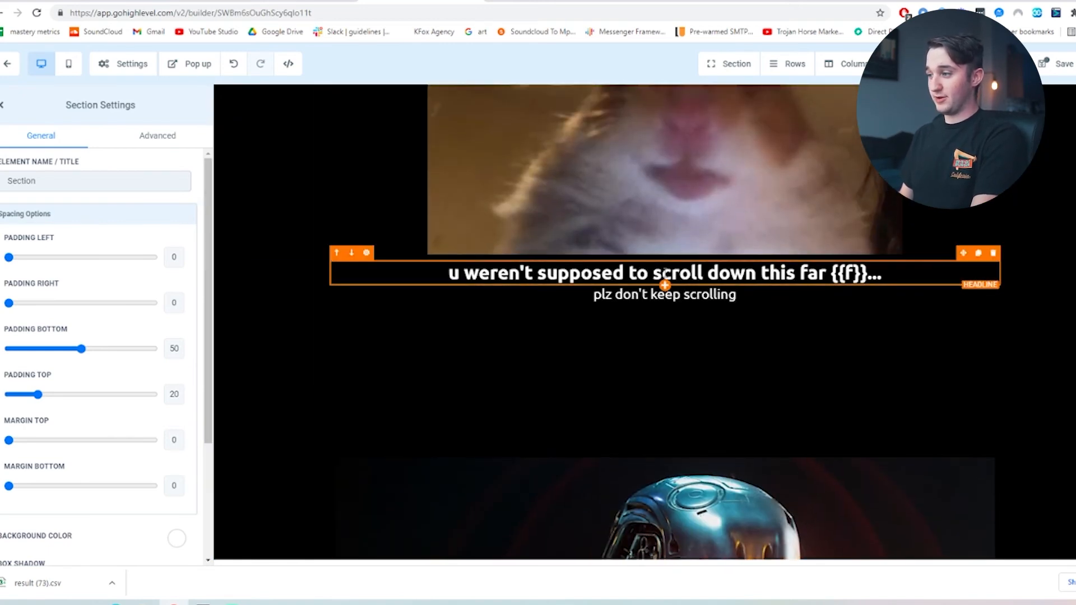
drag(835, 275, 877, 275)
click(831, 279)
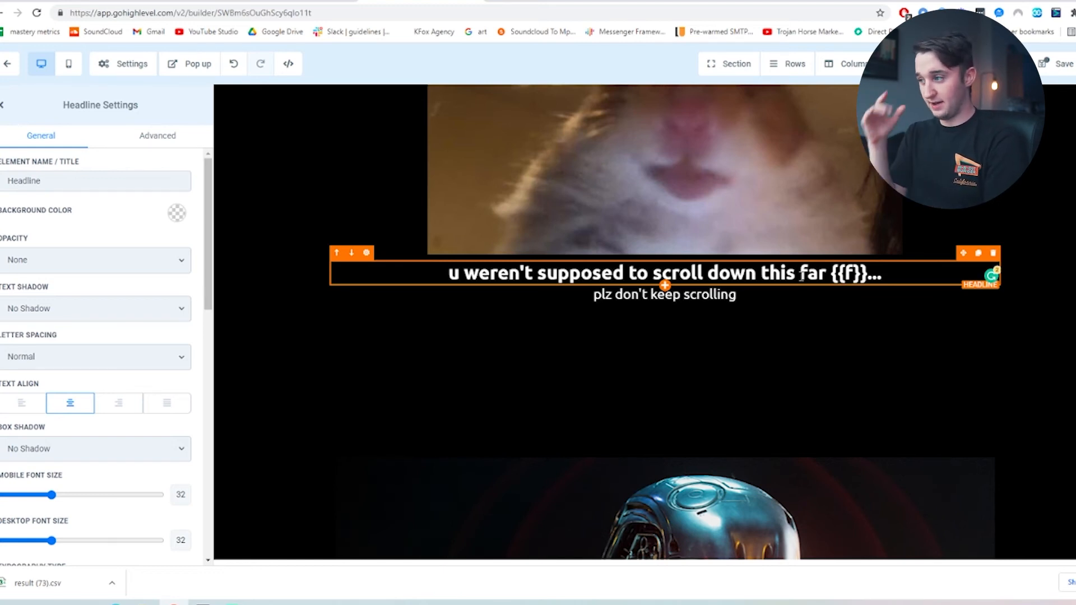
scroll(864, 320, down, 5)
scroll(779, 273, down, 8)
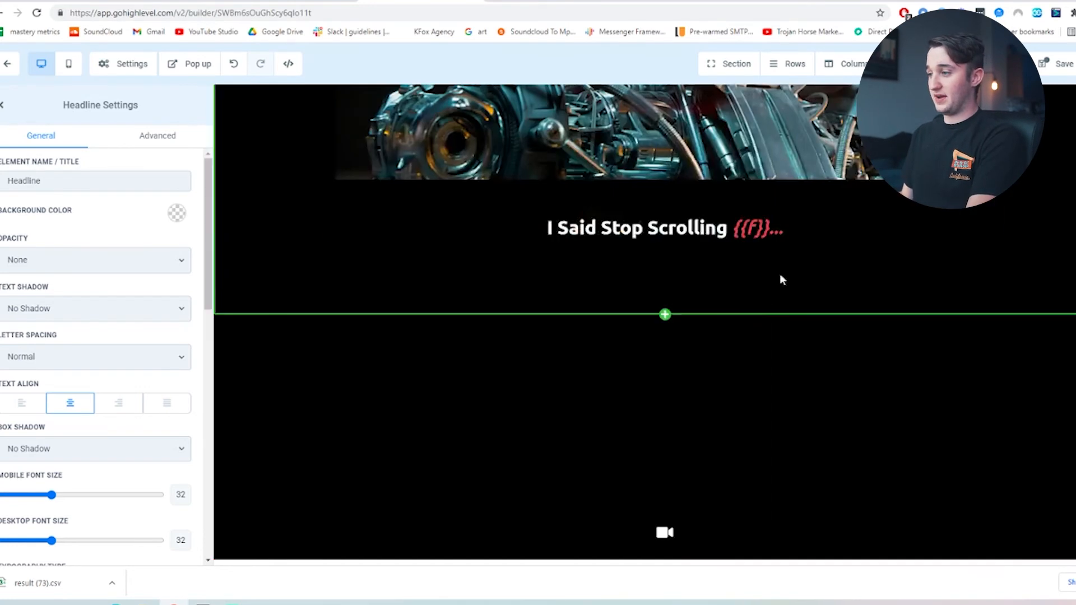
scroll(740, 269, down, 10)
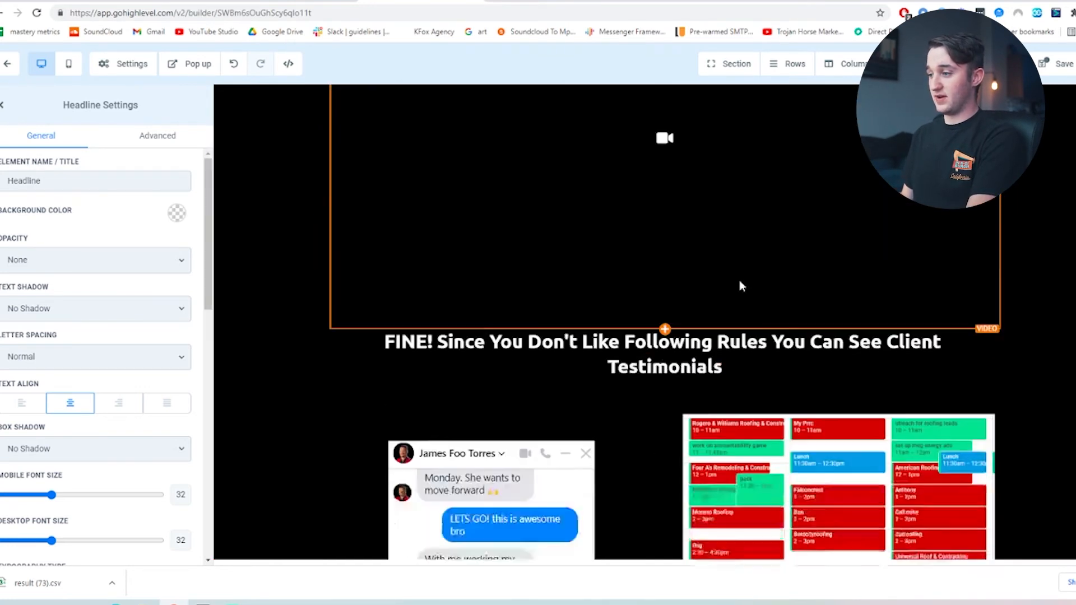
scroll(718, 285, up, 3)
scroll(687, 302, down, 5)
scroll(680, 284, down, 10)
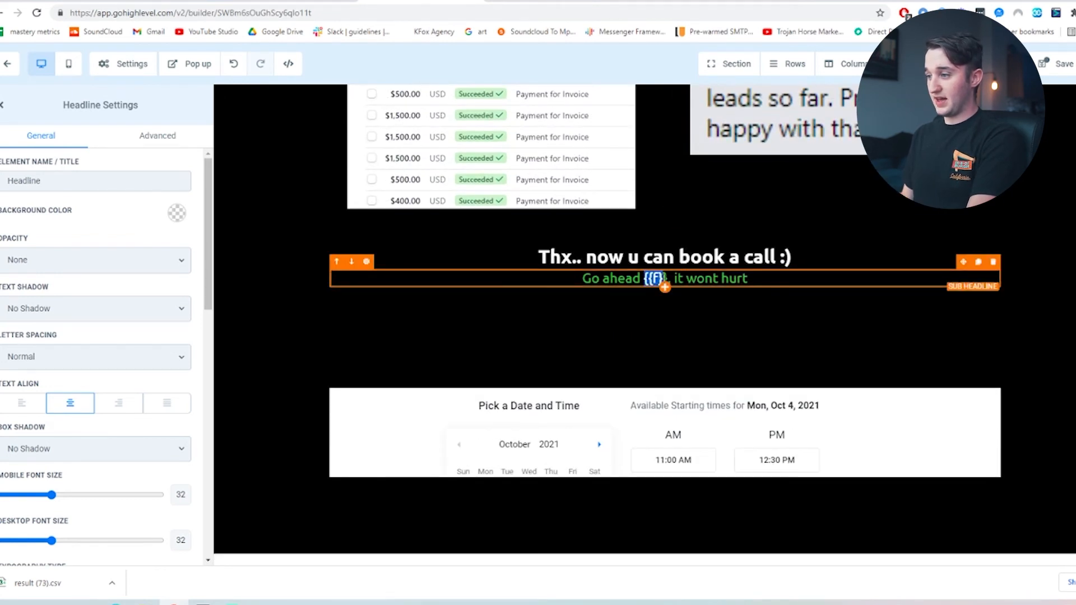
click(673, 278)
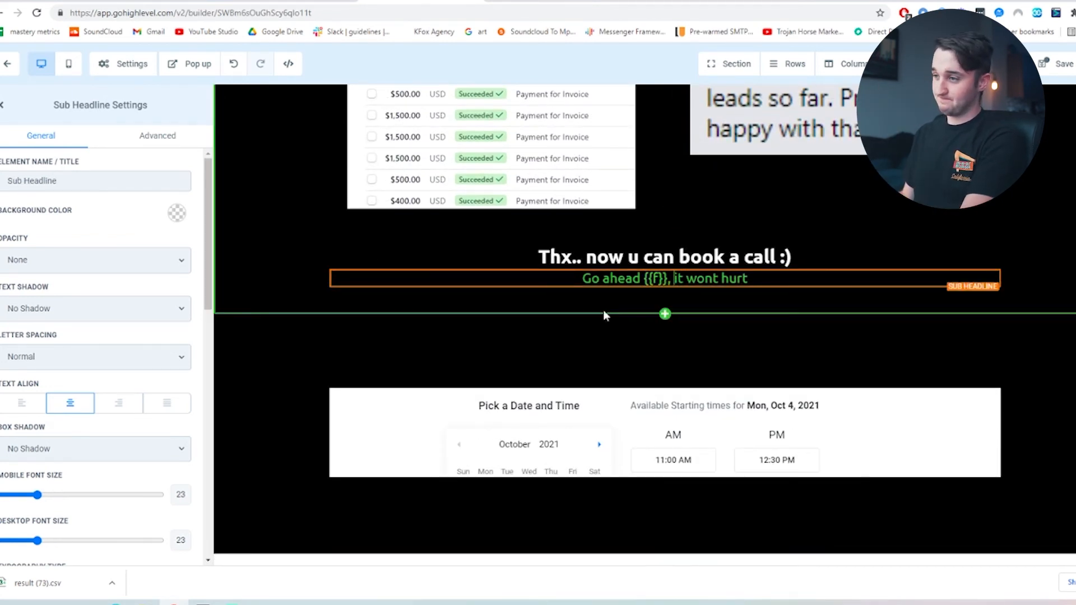
Step: Save the landing page in the GoHighLevel page builder
scroll(603, 313, up, 20)
click(1048, 65)
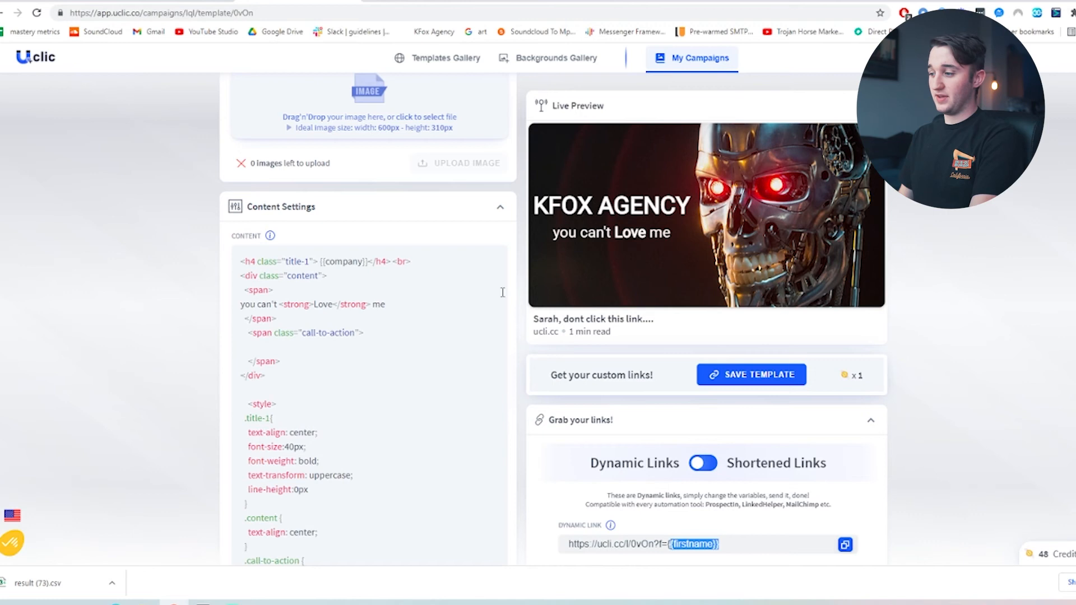
Step: Switch to the Uclic template and review its thumbnail title, content code and dynamic link
scroll(708, 428, down, 5)
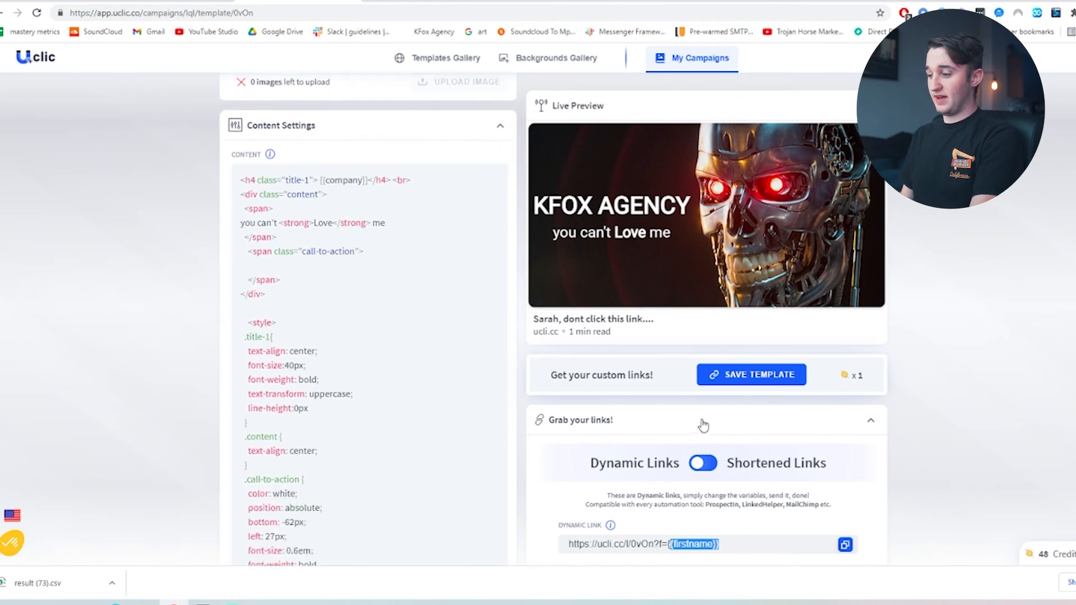
scroll(672, 372, up, 4)
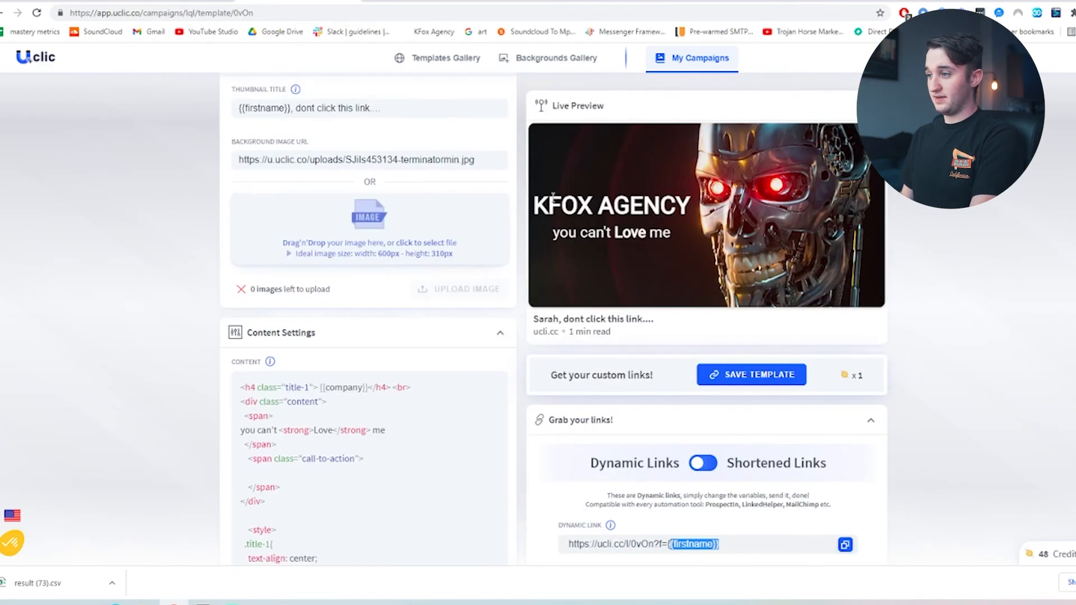
scroll(549, 173, down, 5)
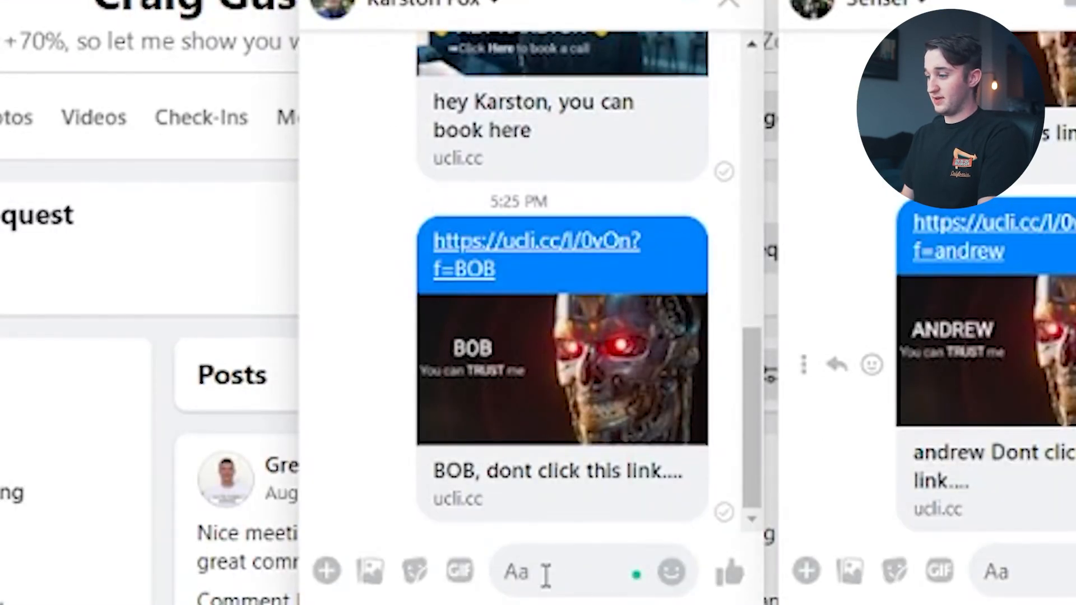
click(546, 574)
text(https://ucli.cc/l/0vOn?f={{firstname}})
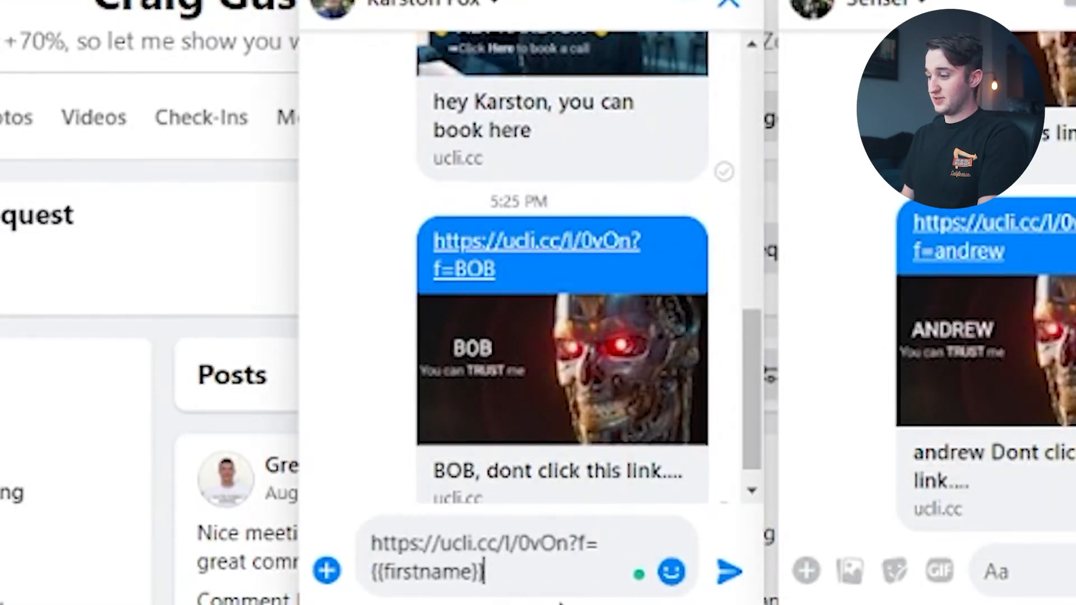
key(BackSpace)
key(BackSpace)
key(BackSpace)
key(BackSpace)
key(BackSpace)
key(BackSpace)
key(BackSpace)
key(BackSpace)
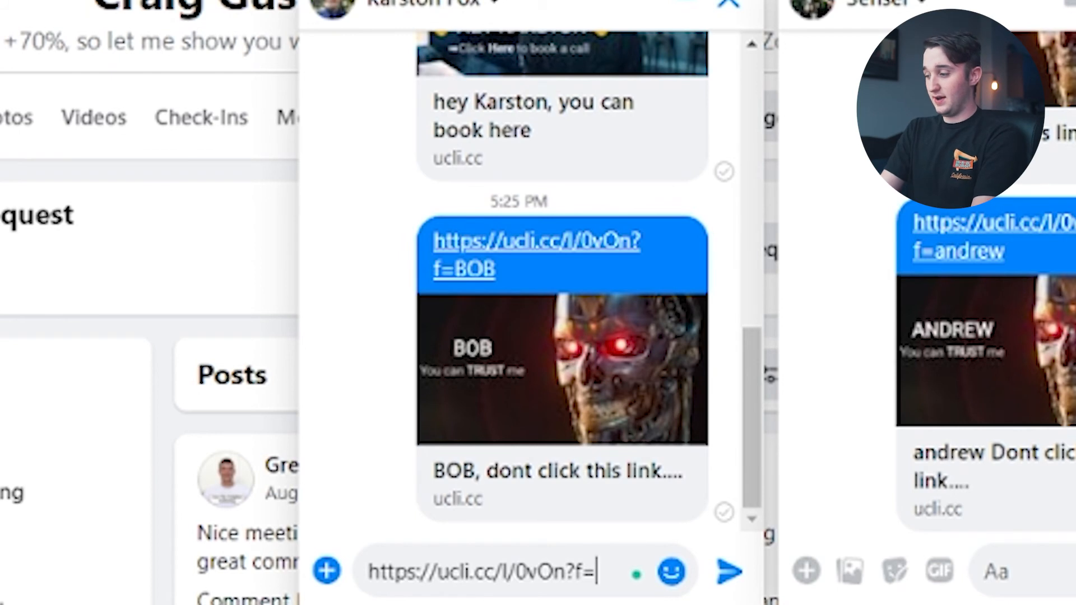
text(Sa)
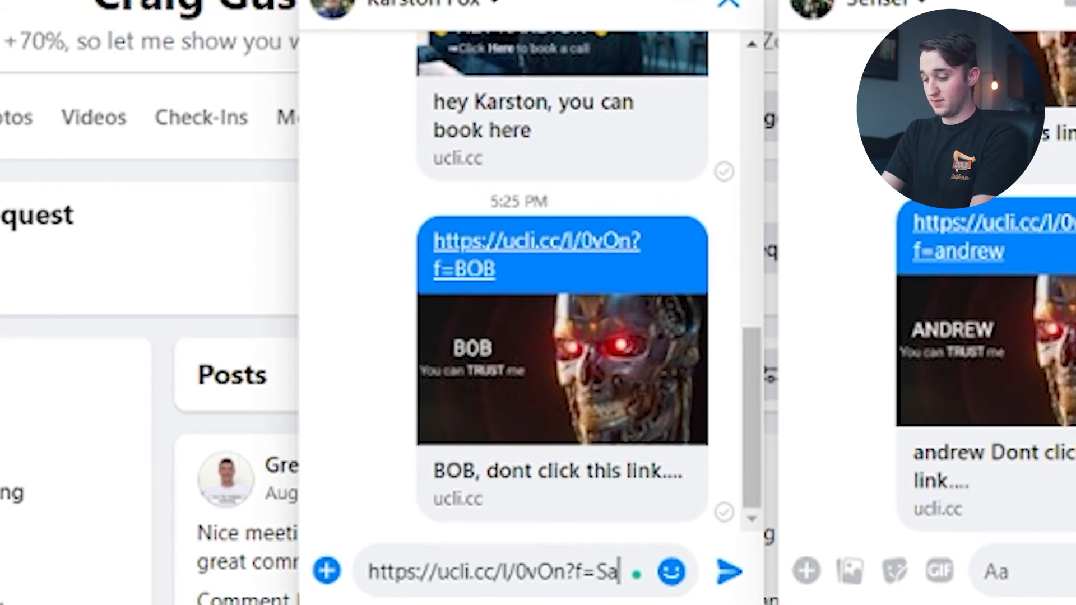
text(rah)
key(Return)
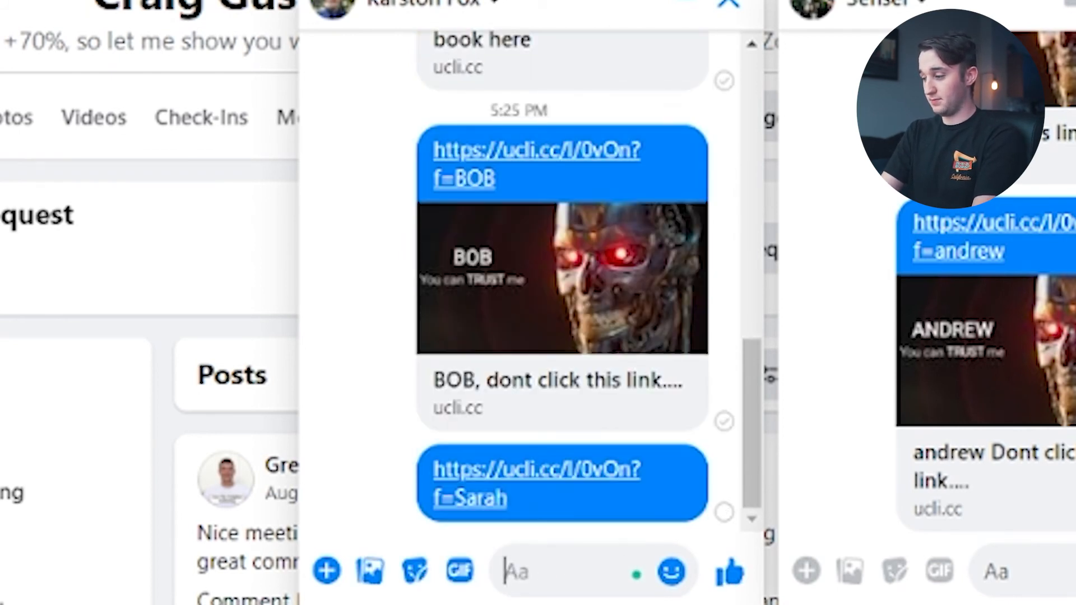
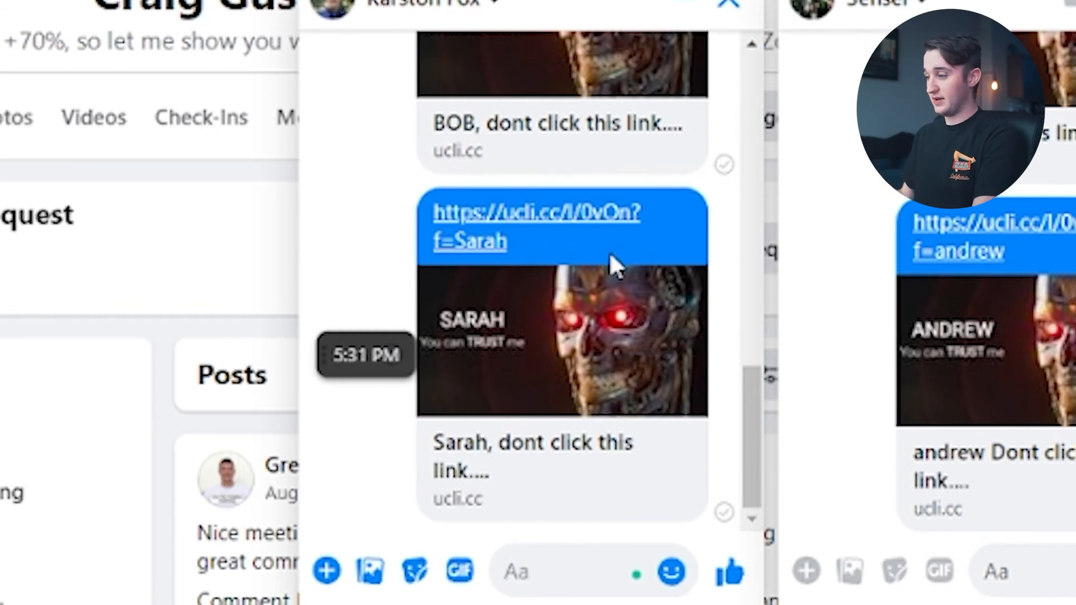
Step: Open the newly sent Messenger link and check the personalized name in the landing page's headline and address
click(485, 212)
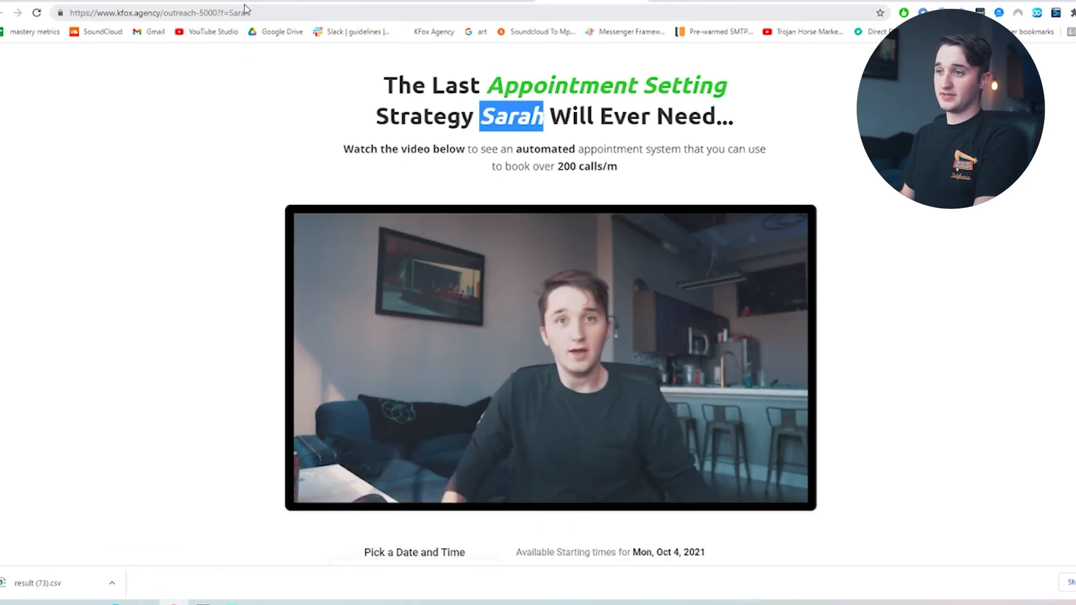
scroll(651, 193, down, 10)
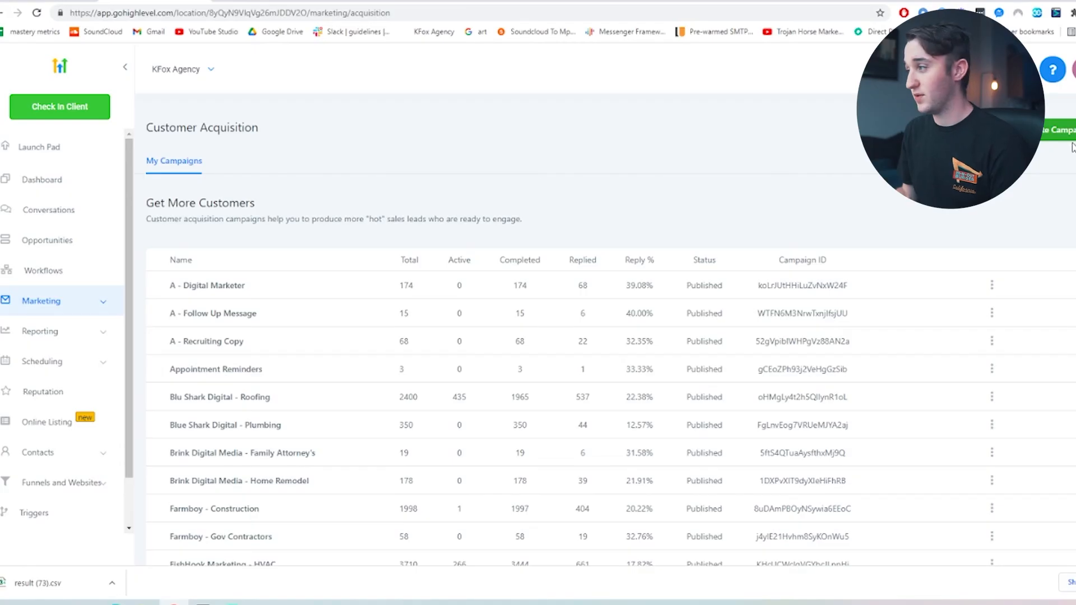
Step: In GoHighLevel's customer acquisition campaigns, create a campaign named Test and add an SMS event to it
click(1059, 142)
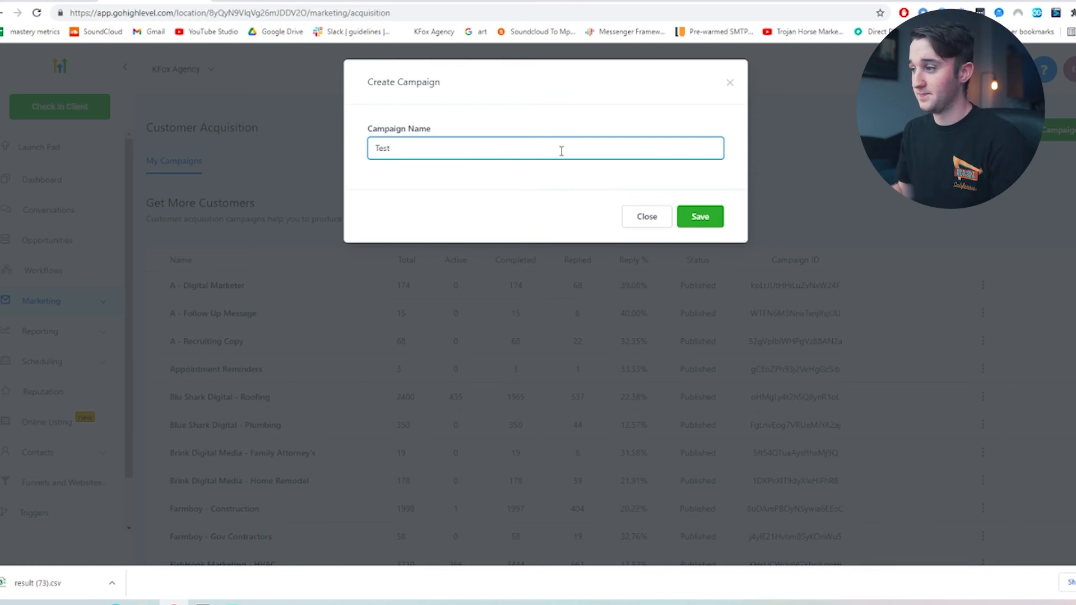
click(710, 224)
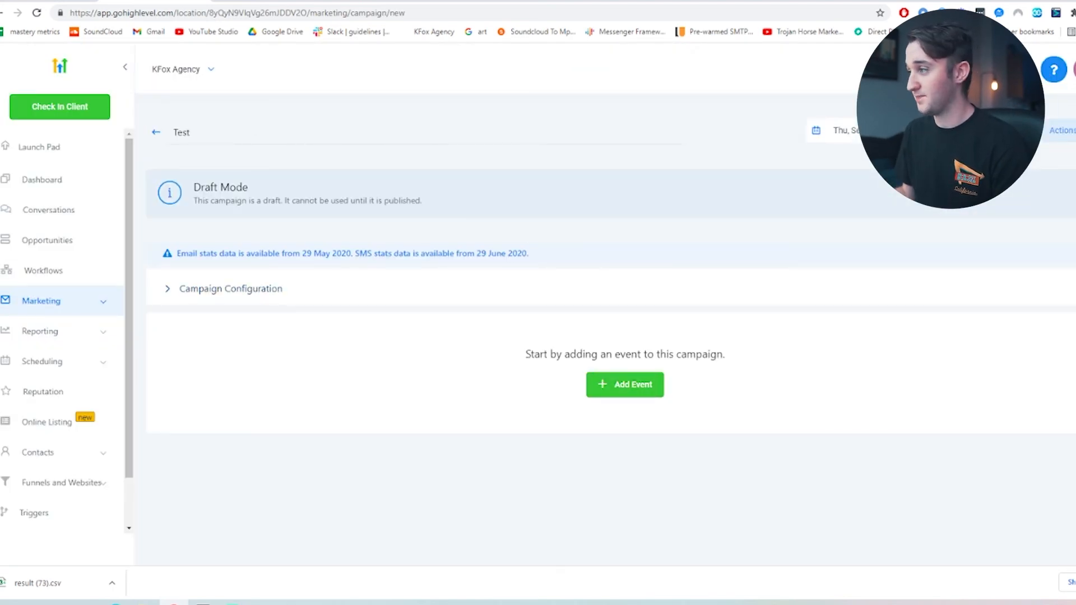
click(624, 384)
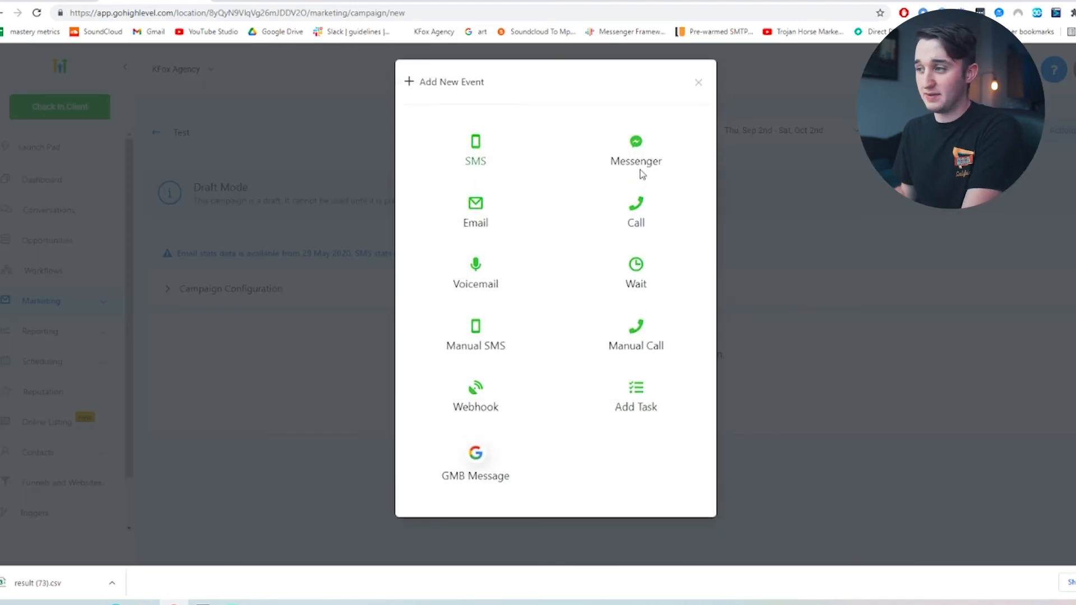
click(476, 161)
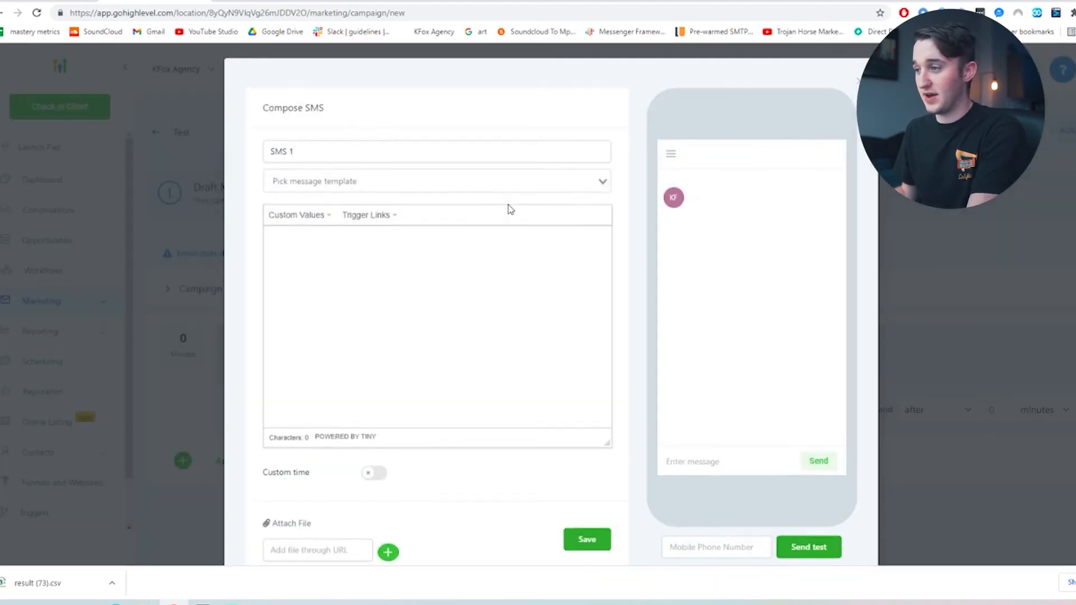
scroll(418, 278, down, 1)
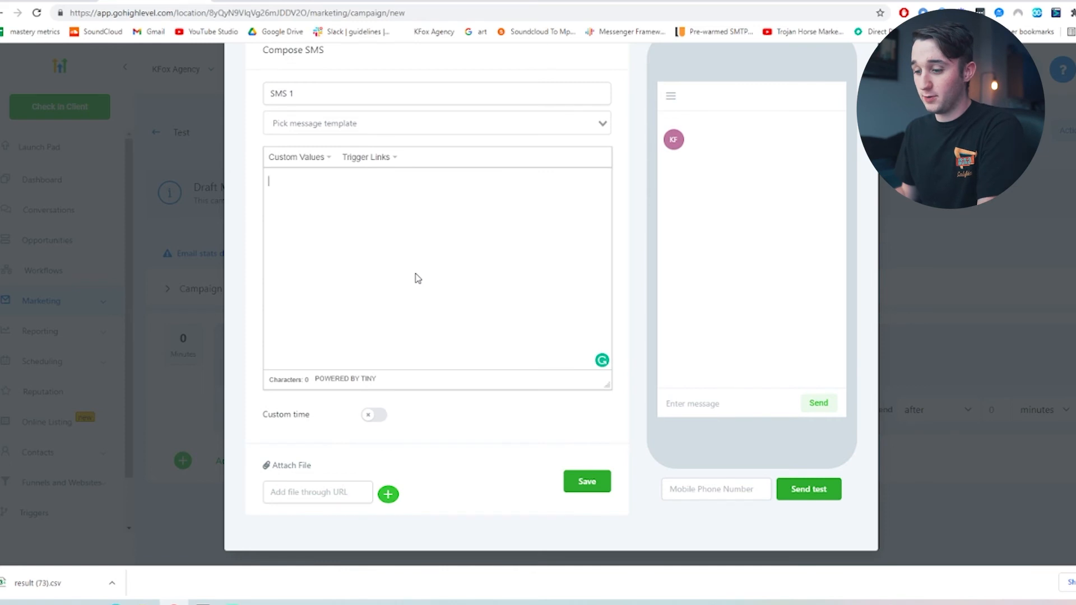
click(423, 345)
text(https://ucli.cc/l/0vOn?f={{firstname}})
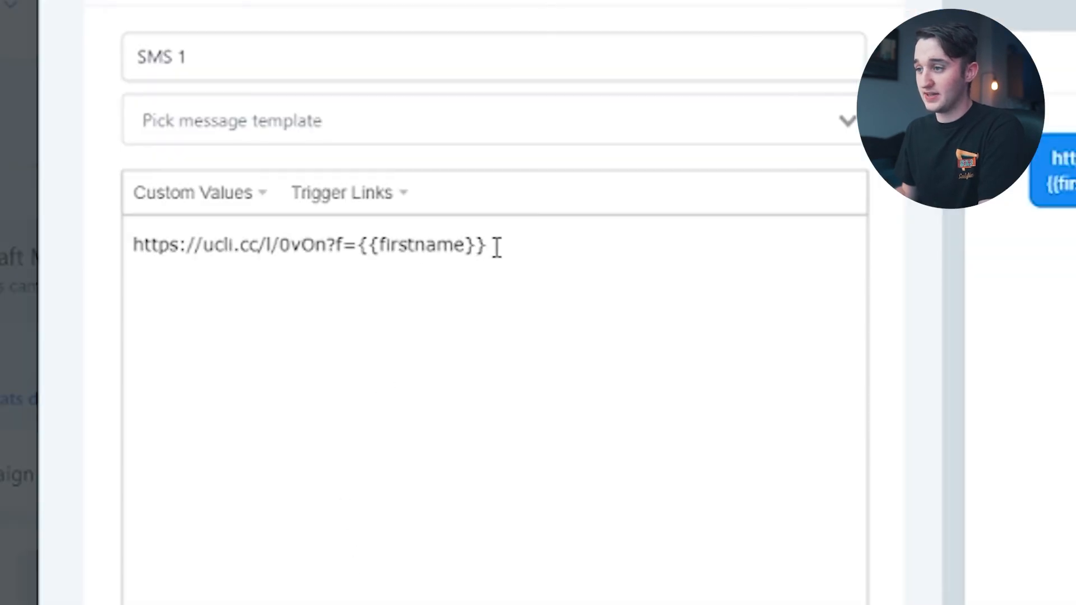
Step: Replace {{firstname}} in the SMS link with the contact's First Name custom value, placed directly after f= without a space
scroll(414, 314, up, 1)
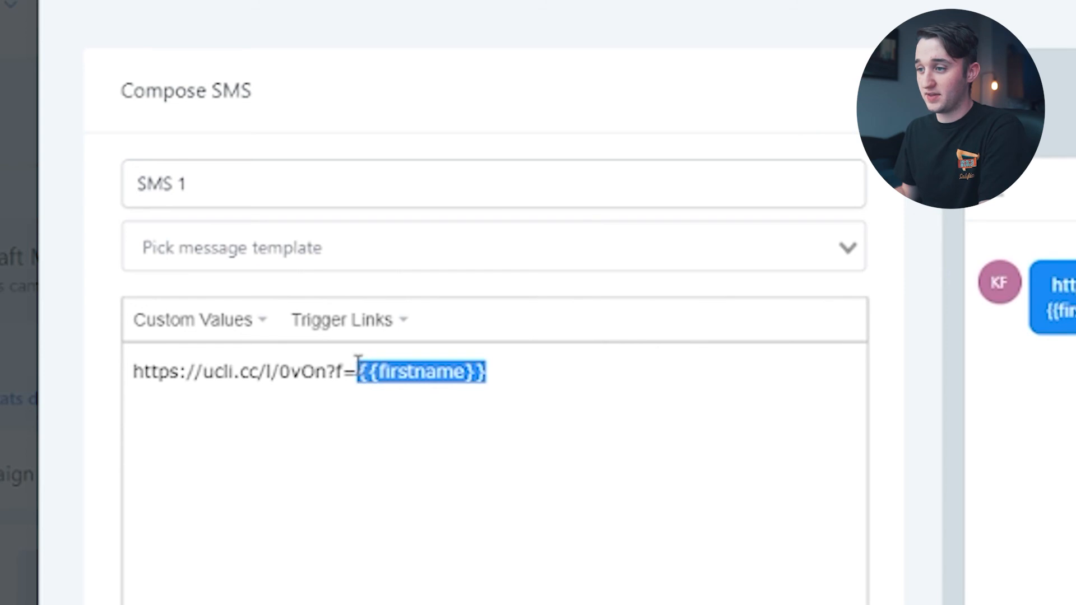
click(233, 331)
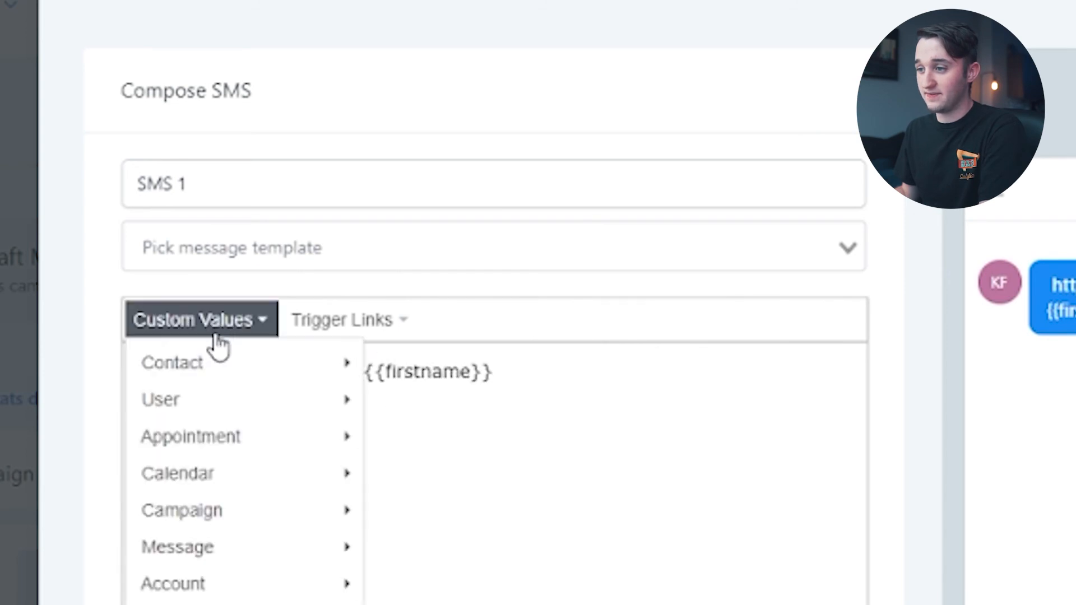
mouse_move(222, 372)
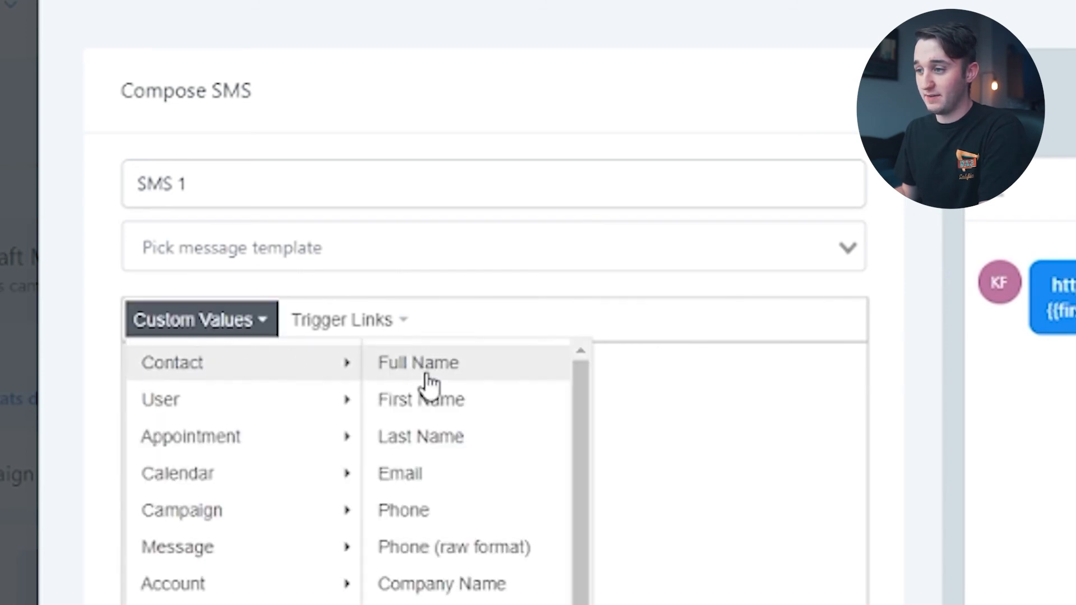
click(434, 401)
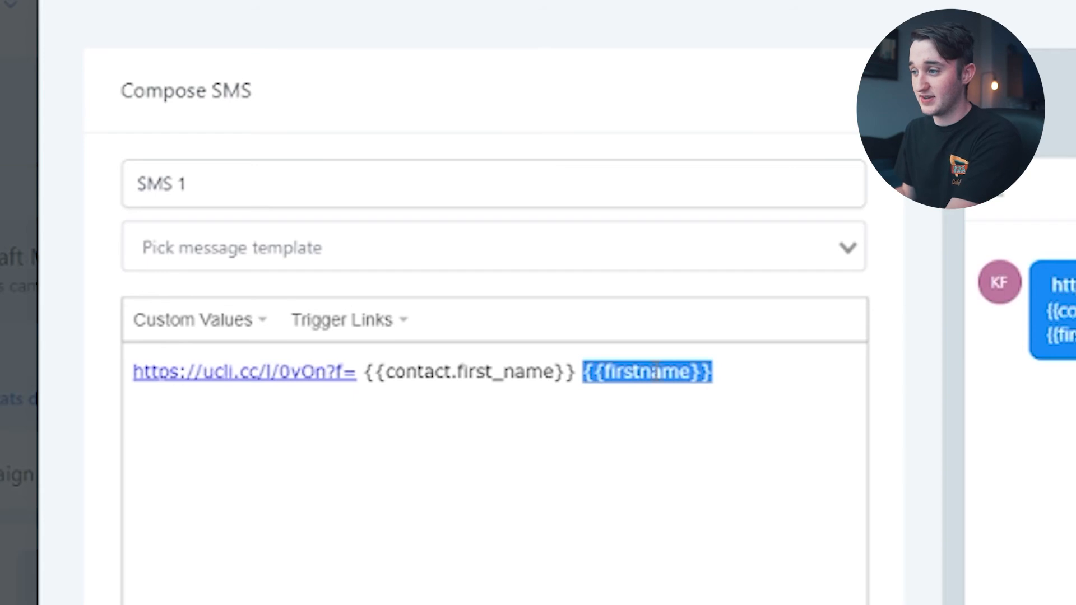
key(BackSpace)
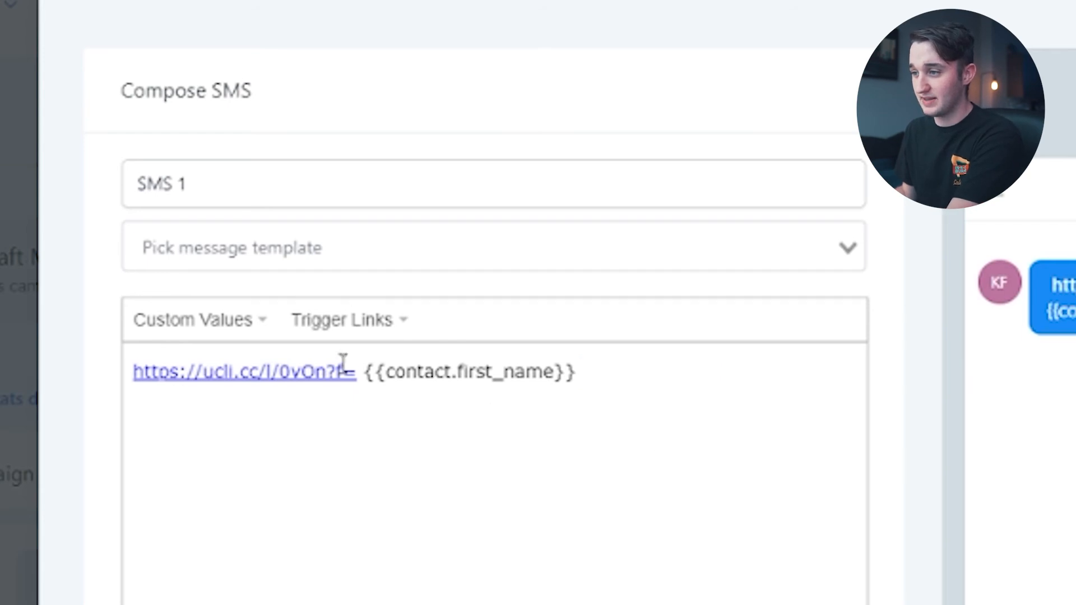
key(BackSpace)
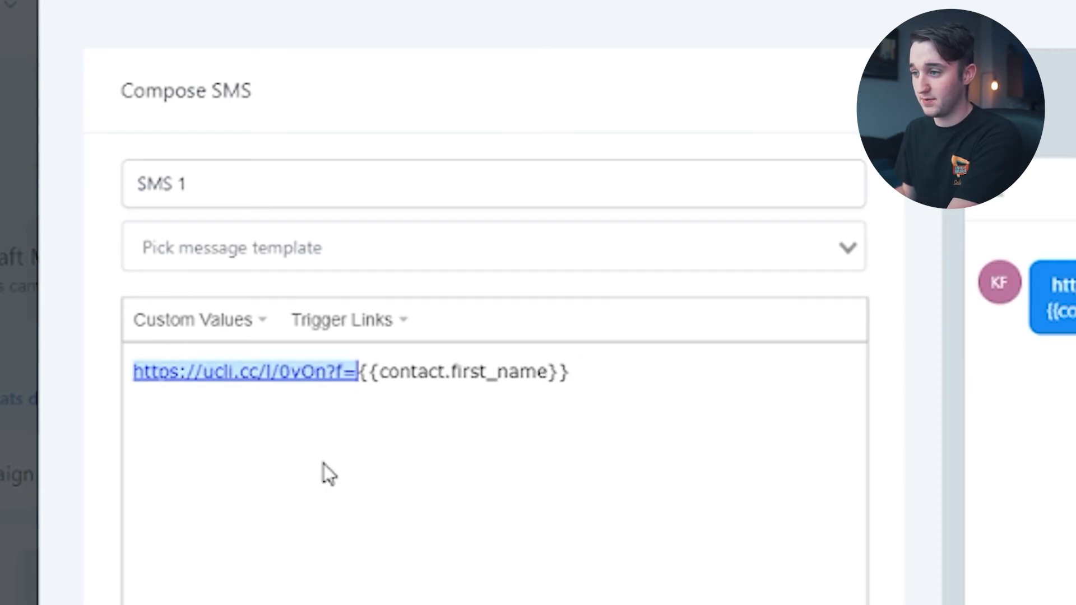
drag(135, 371, 337, 361)
click(385, 374)
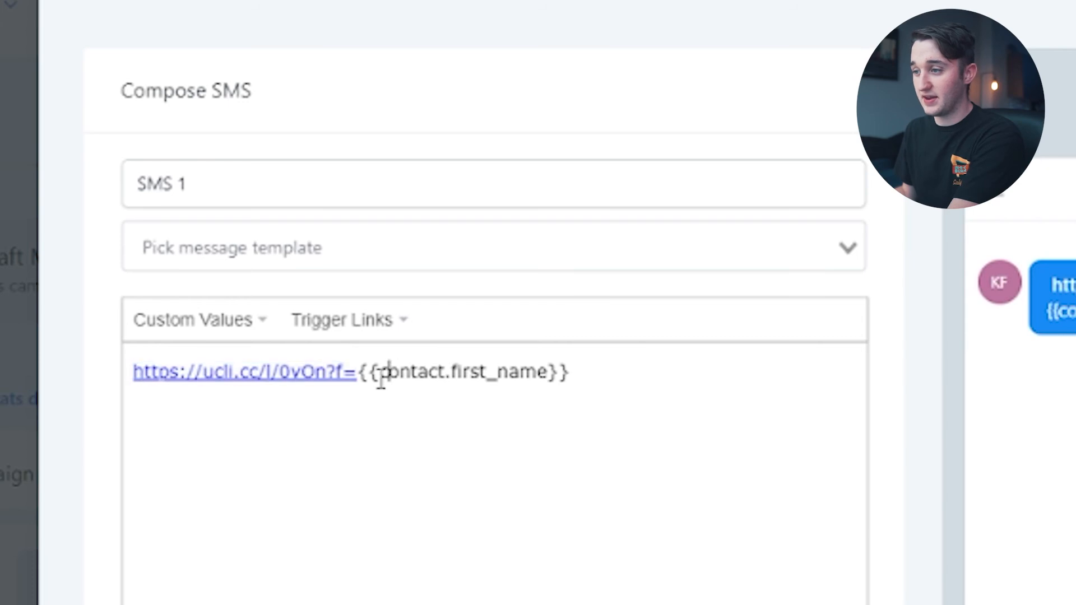
click(593, 398)
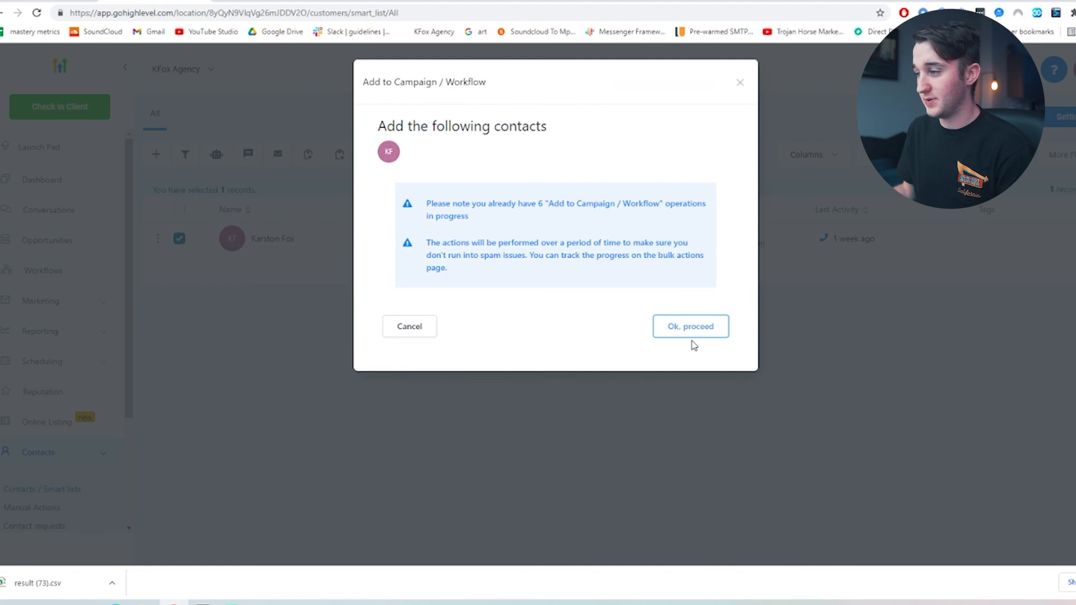
Step: Add the selected contact to the Test campaign and close the scheduling confirmation
click(664, 328)
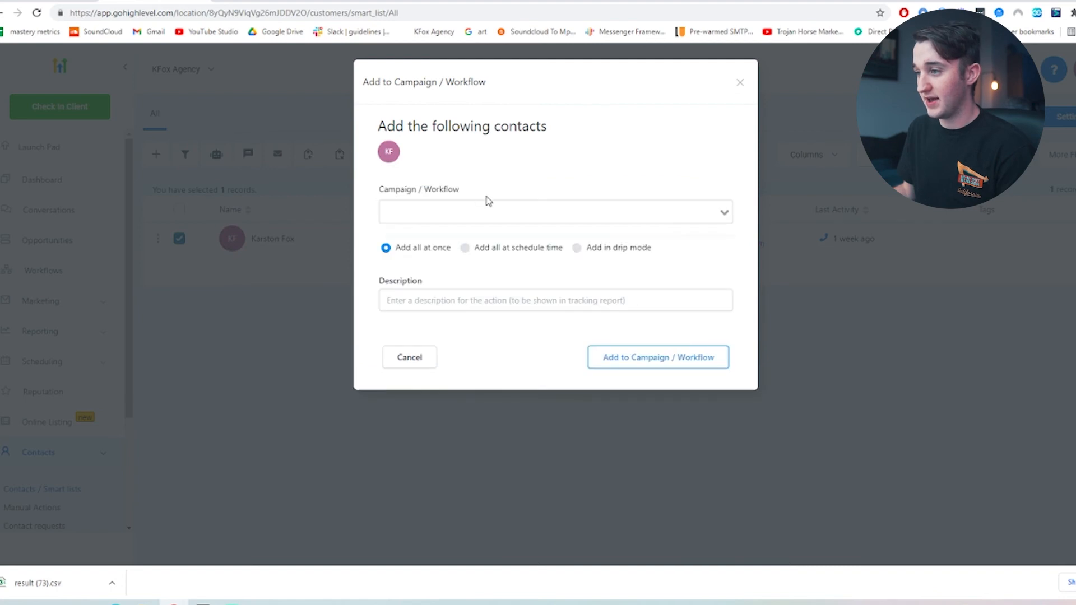
scroll(493, 308, down, 3)
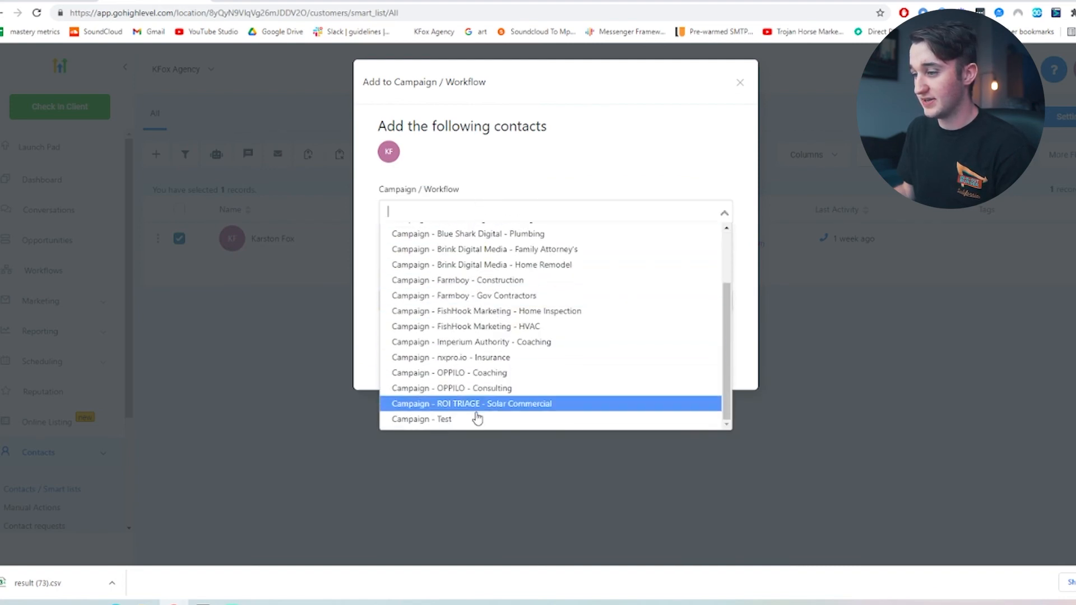
click(538, 418)
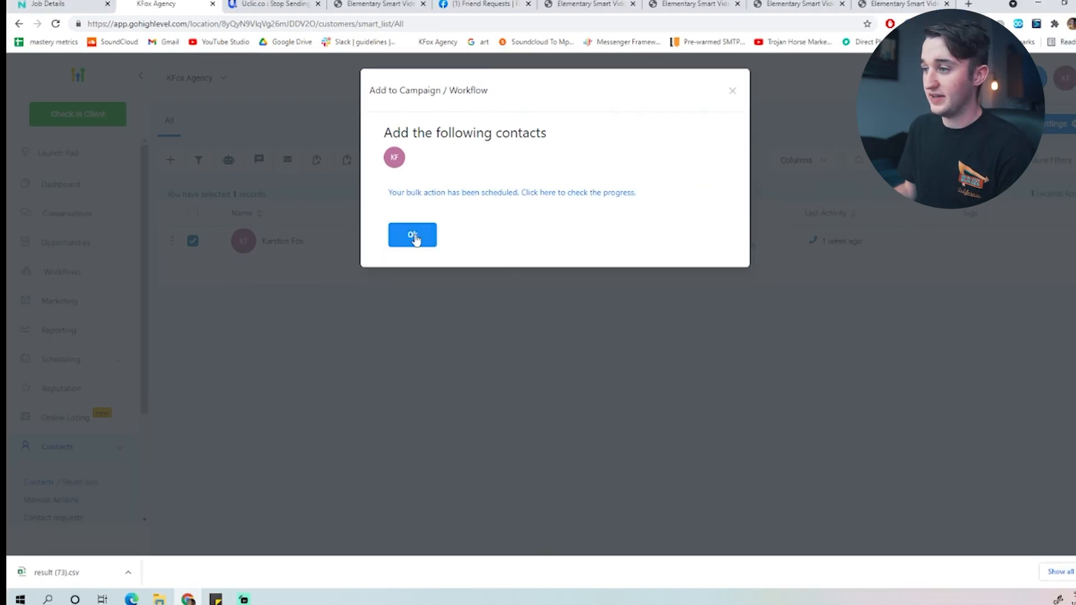
click(413, 236)
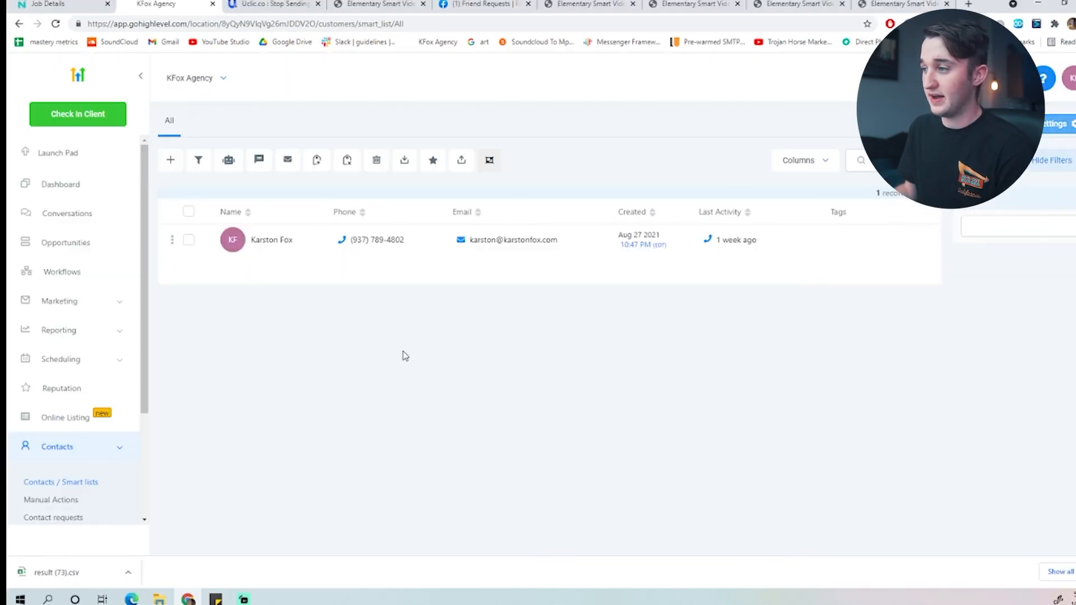